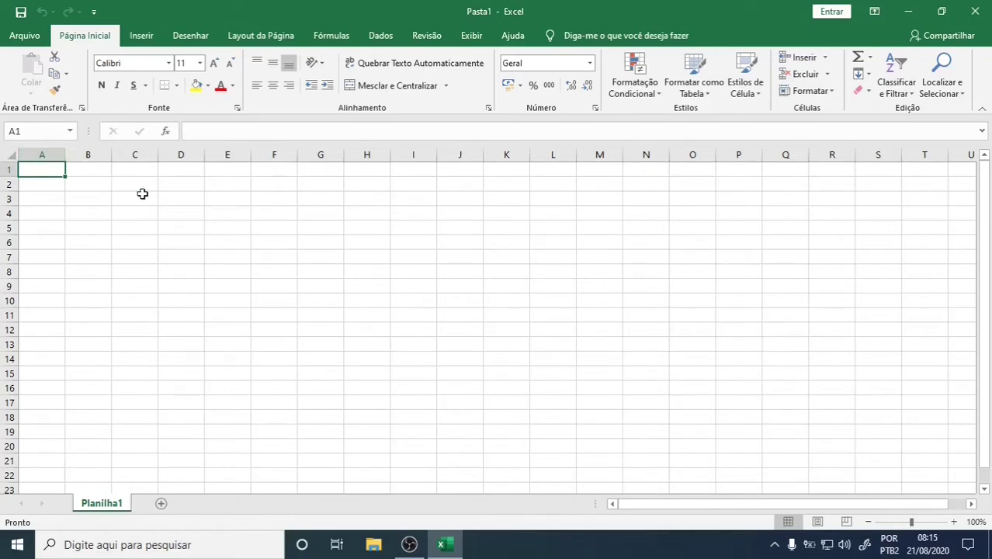
Step: Select cell J9, column J and row 9 in turn to examine cell addressing, finishing on cell A1
{"action": "left_click", "coordinate": [451, 287]}
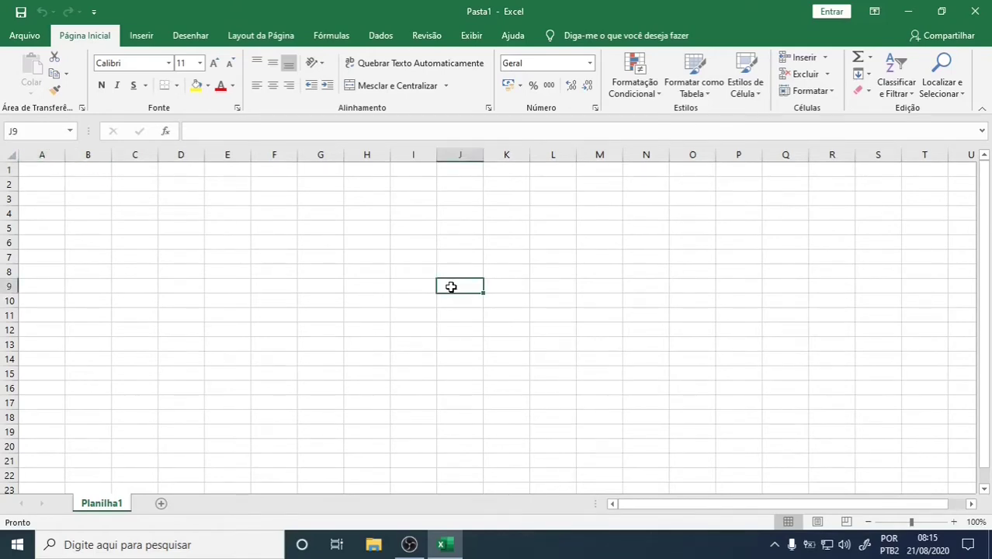
{"action": "left_click", "coordinate": [455, 151]}
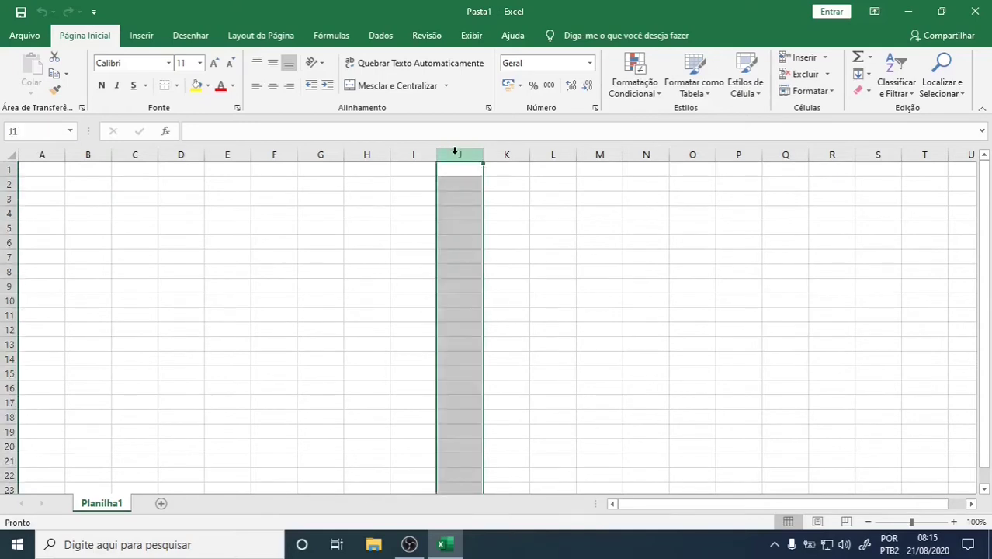
{"action": "left_click", "coordinate": [7, 287]}
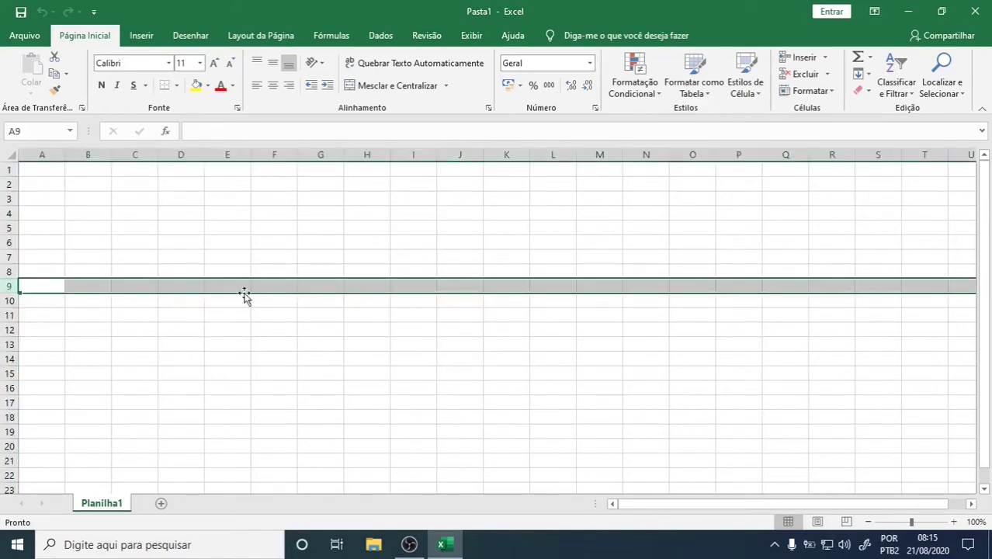
{"action": "left_click", "coordinate": [454, 288]}
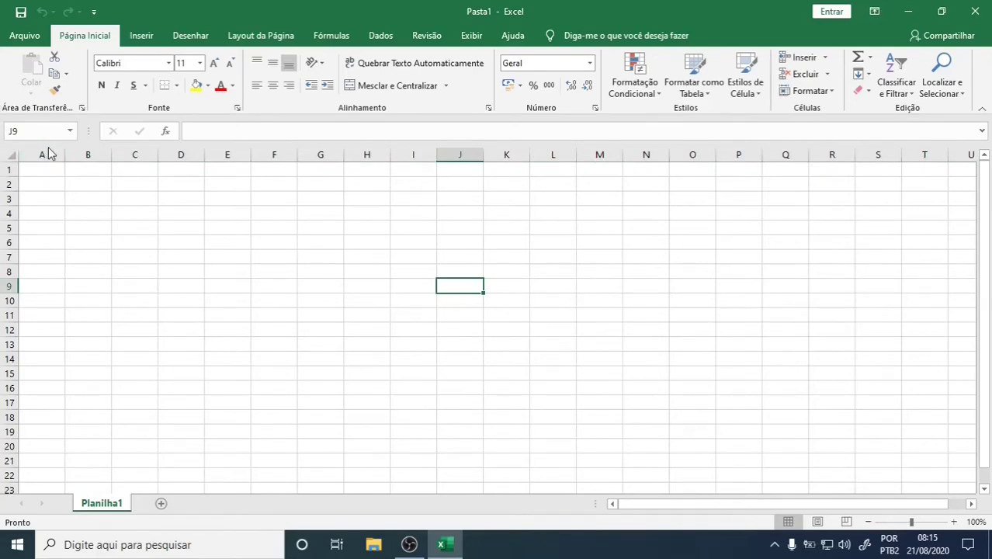
{"action": "left_click", "coordinate": [273, 243]}
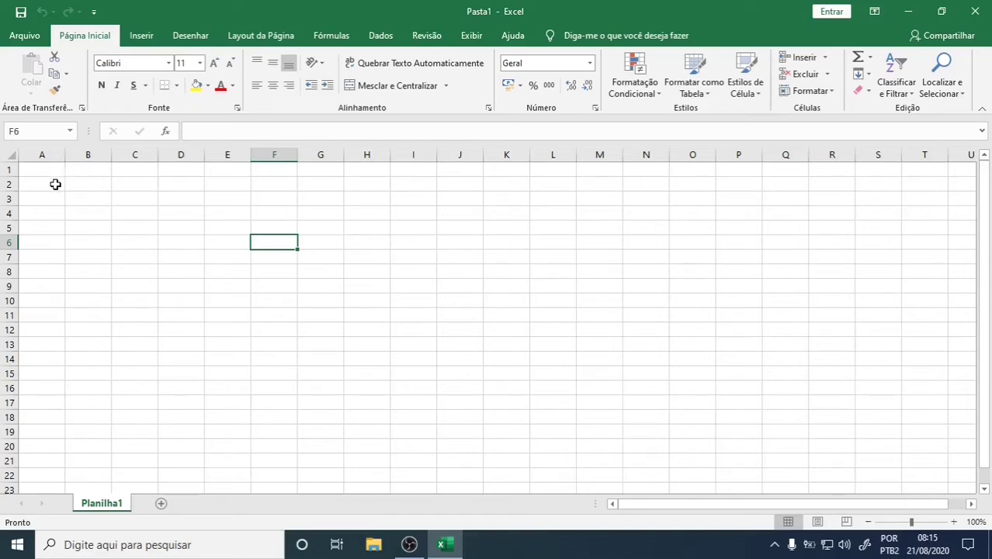
{"action": "left_click", "coordinate": [49, 172]}
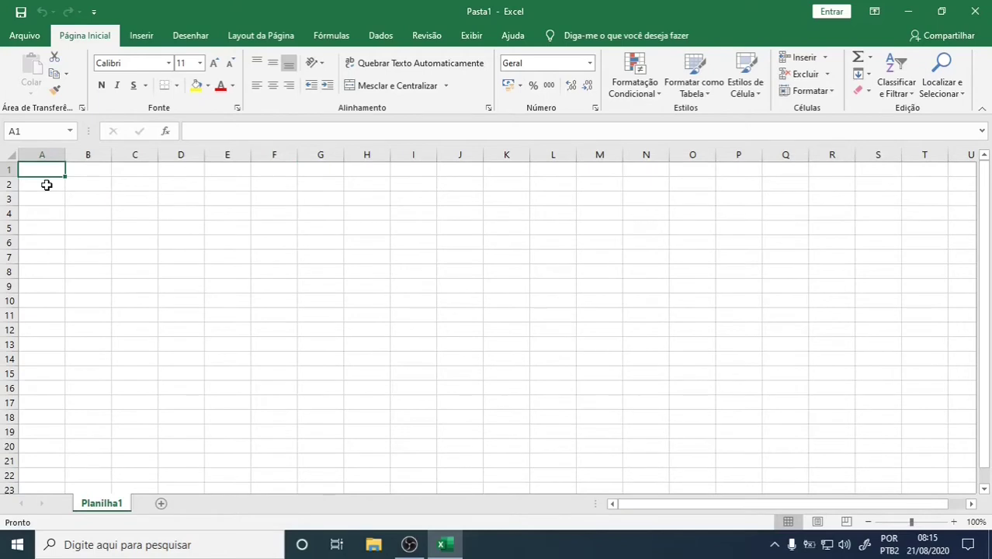
Step: Mark the right edges of columns A and B with red pen arrows and widen both columns
{"action": "left_click", "coordinate": [195, 41]}
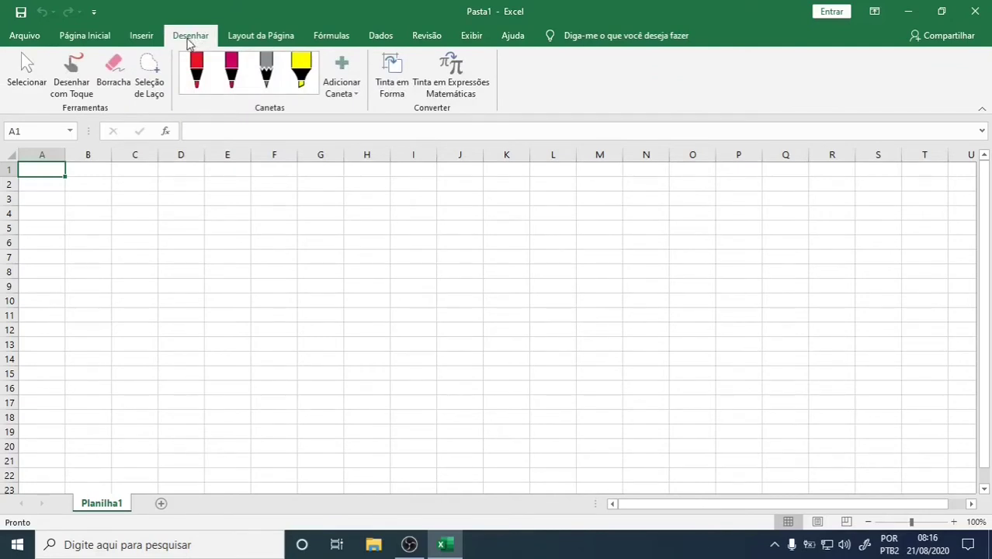
{"action": "left_click", "coordinate": [197, 74]}
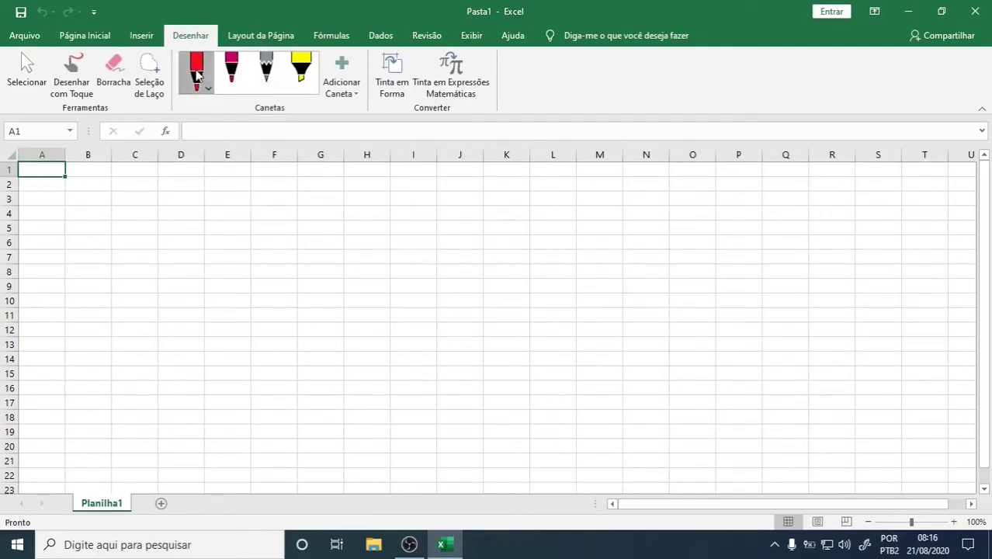
{"action": "left_click", "coordinate": [197, 74]}
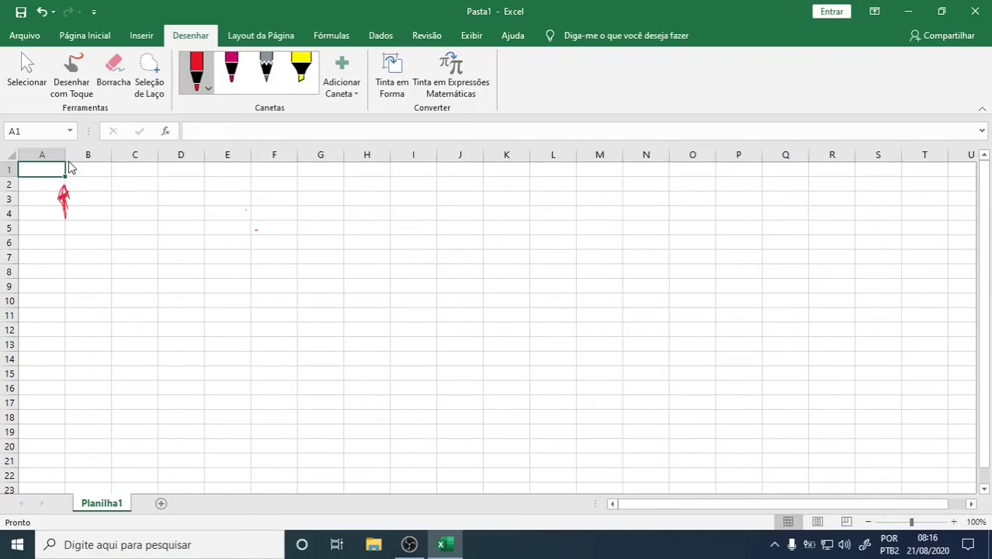
{"action": "left_click_drag", "start_coordinate": [63, 184], "coordinate": [59, 197]}
{"action": "left_click_drag", "start_coordinate": [64, 150], "coordinate": [130, 155]}
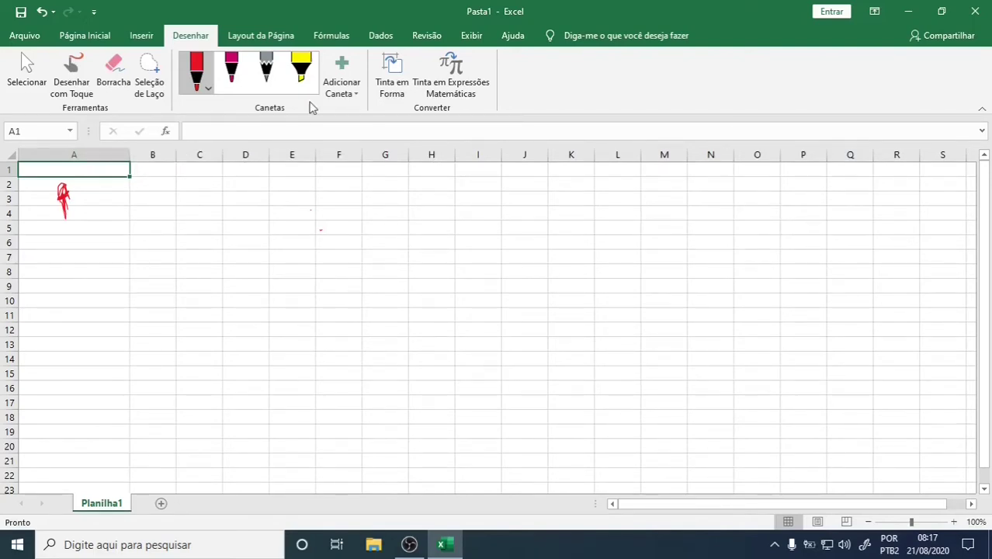
{"action": "left_click_drag", "start_coordinate": [176, 184], "coordinate": [176, 208]}
{"action": "left_click_drag", "start_coordinate": [178, 154], "coordinate": [244, 154]}
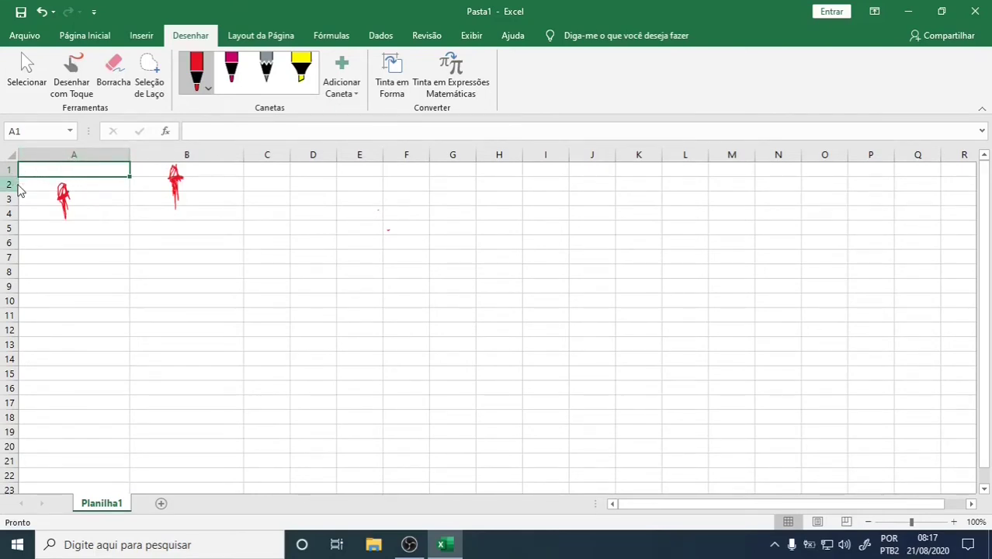
Step: Draw a small red arrow at the lower edge of row 1's header and increase the heights of rows 1 and 2
{"action": "left_click_drag", "start_coordinate": [31, 190], "coordinate": [21, 183]}
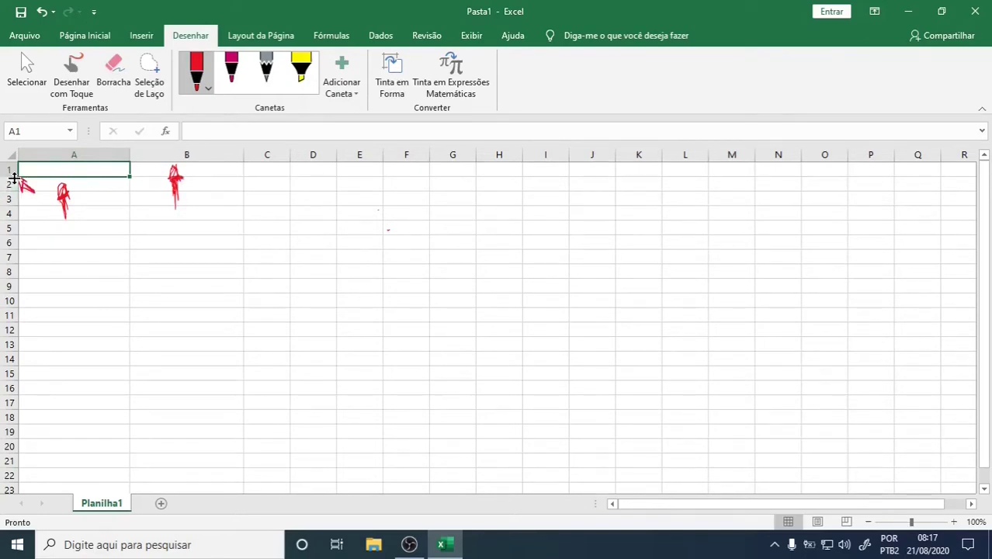
{"action": "left_click_drag", "start_coordinate": [14, 177], "coordinate": [12, 216]}
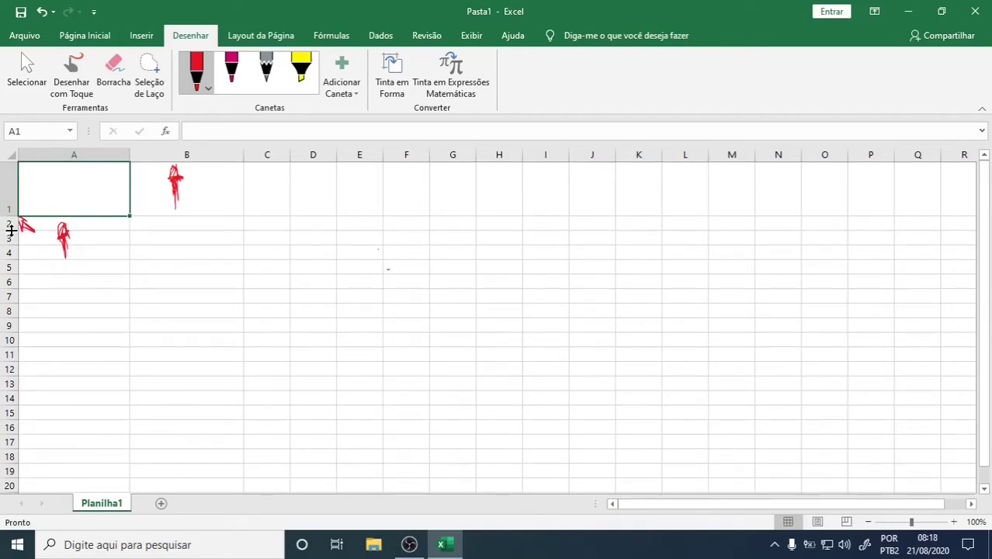
{"action": "left_click_drag", "start_coordinate": [11, 230], "coordinate": [12, 265]}
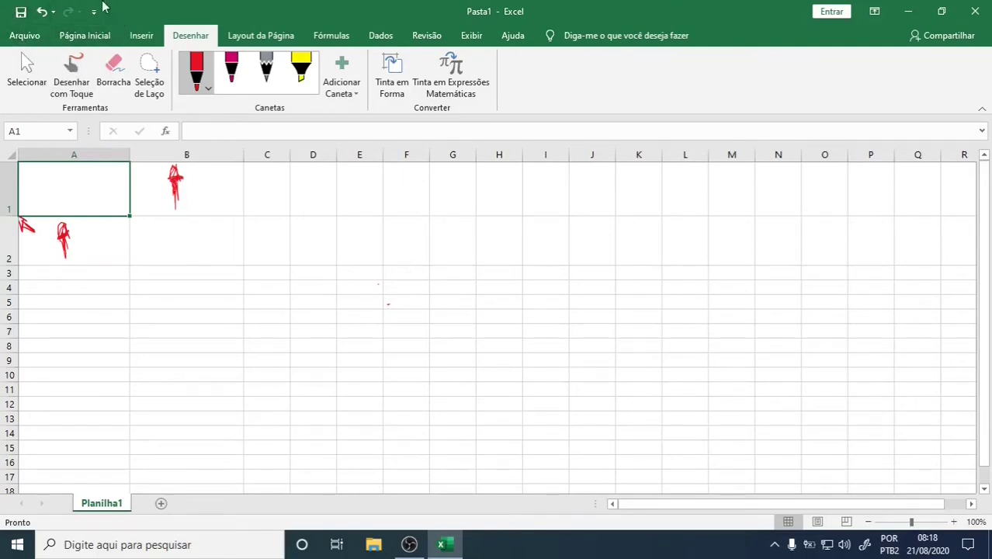
Step: Undo the row height changes, the column width changes and the red arrows
{"action": "left_click", "coordinate": [43, 12]}
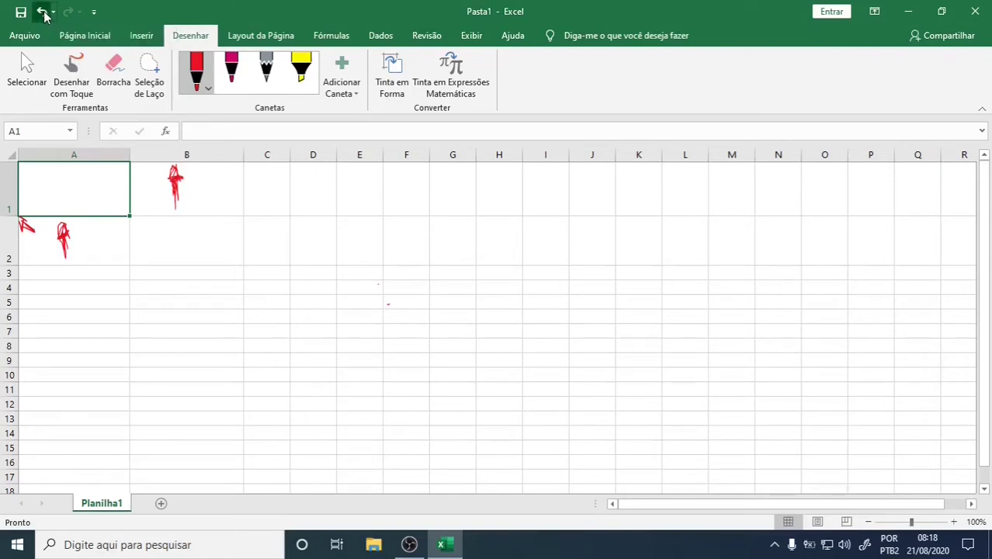
{"action": "left_click", "coordinate": [43, 12]}
{"action": "left_click", "coordinate": [43, 13]}
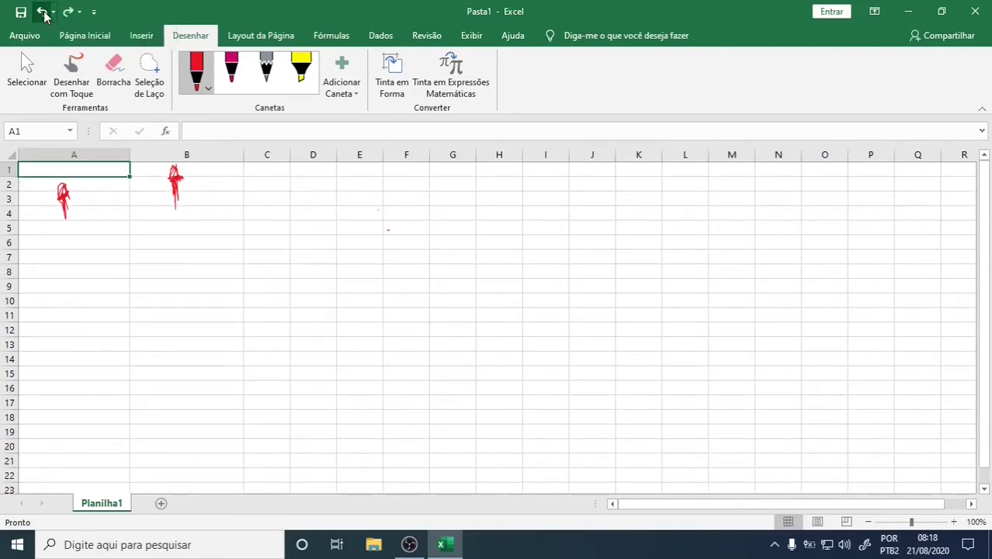
{"action": "left_click", "coordinate": [43, 13]}
{"action": "left_click", "coordinate": [42, 12]}
{"action": "left_click", "coordinate": [43, 12]}
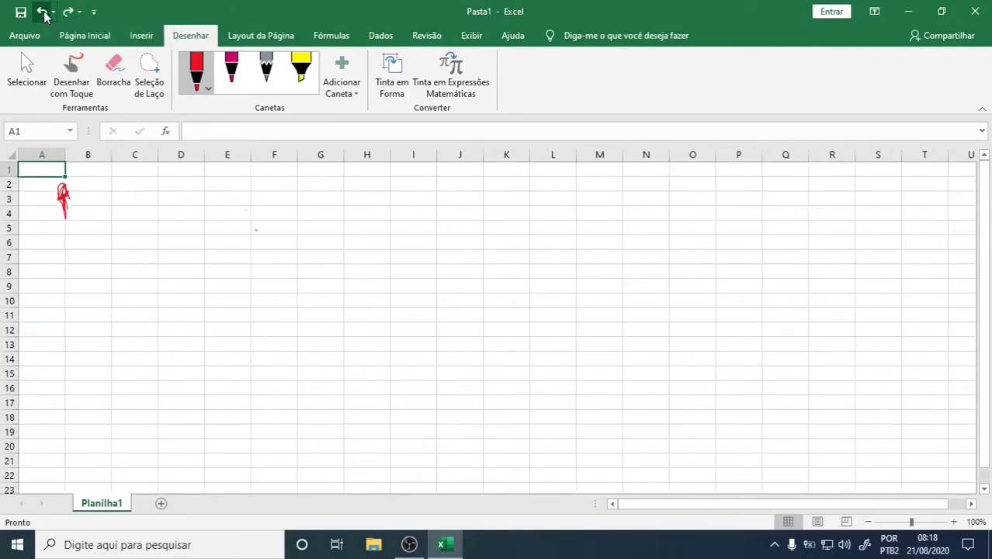
{"action": "left_click", "coordinate": [43, 12]}
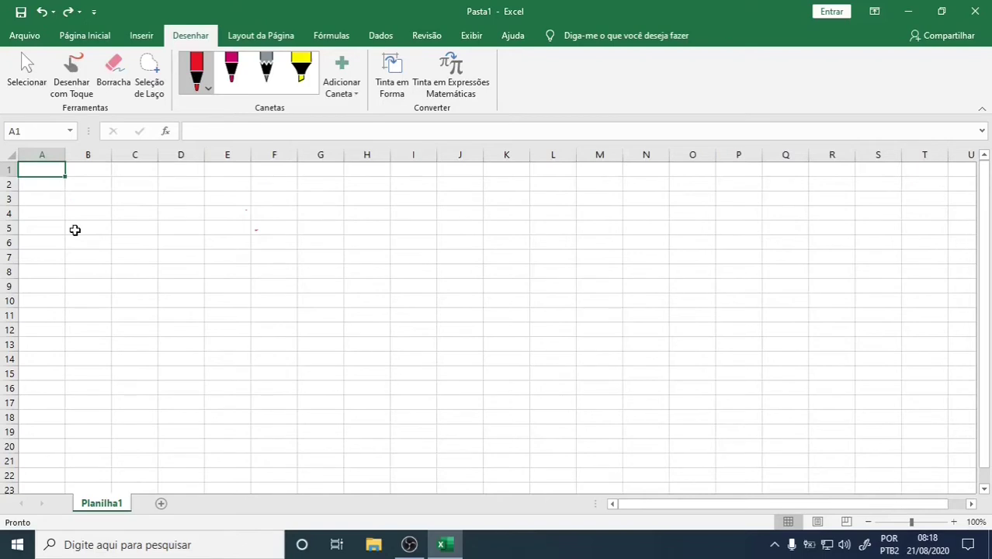
Step: Redo the red arrows and the widening of columns A and B
{"action": "left_click", "coordinate": [67, 12]}
{"action": "left_click", "coordinate": [68, 12]}
{"action": "left_click", "coordinate": [67, 12]}
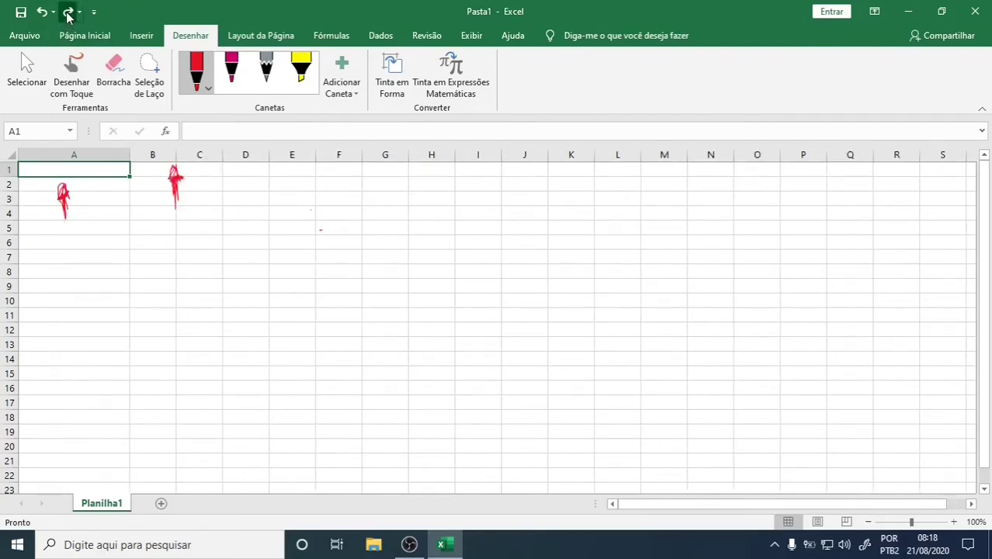
{"action": "left_click", "coordinate": [67, 13]}
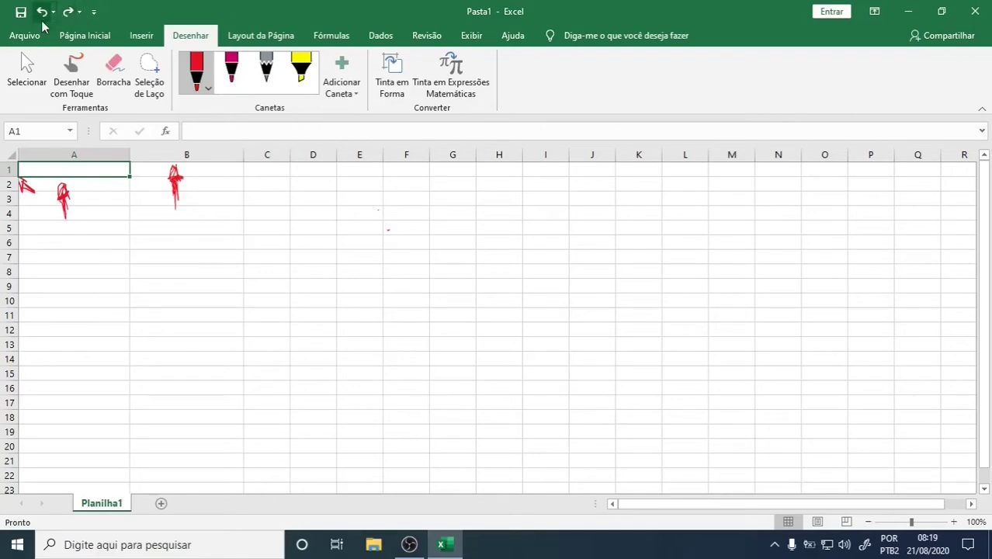
Step: Undo the restored arrows and column widths again
{"action": "left_click", "coordinate": [42, 13]}
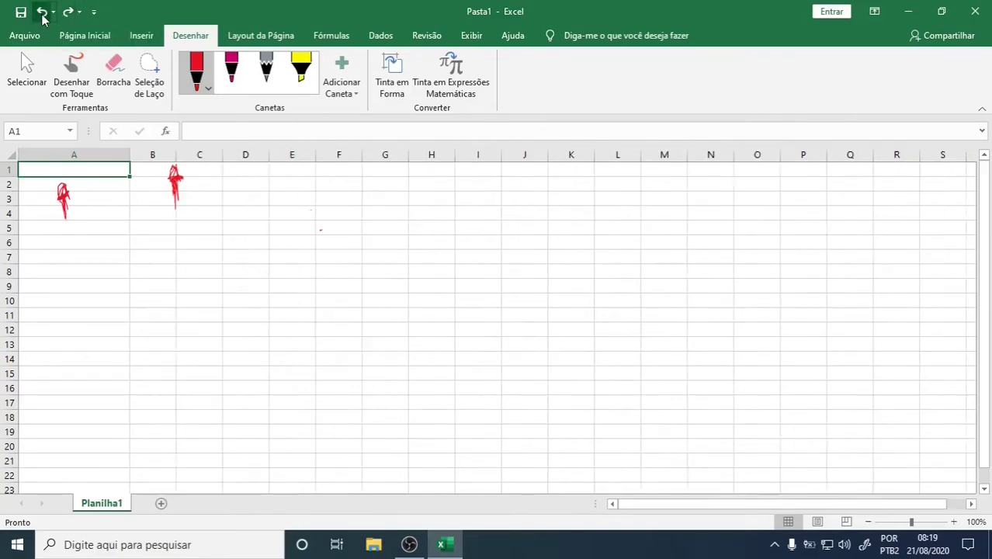
{"action": "left_click", "coordinate": [43, 13]}
{"action": "left_click", "coordinate": [43, 13]}
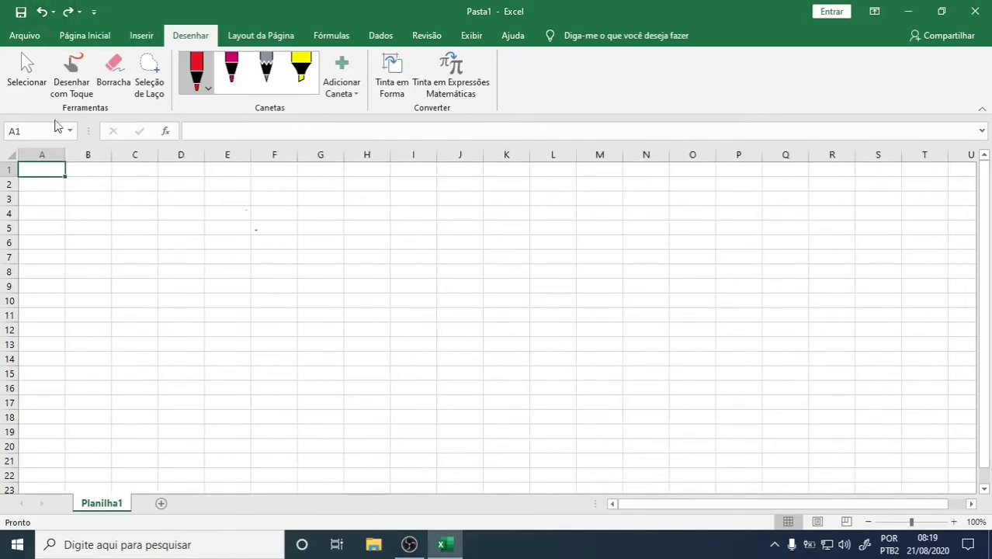
Step: Widen columns A and B and enter the title "Orçamento Domestico" in cell A1
{"action": "left_click_drag", "start_coordinate": [61, 153], "coordinate": [301, 153]}
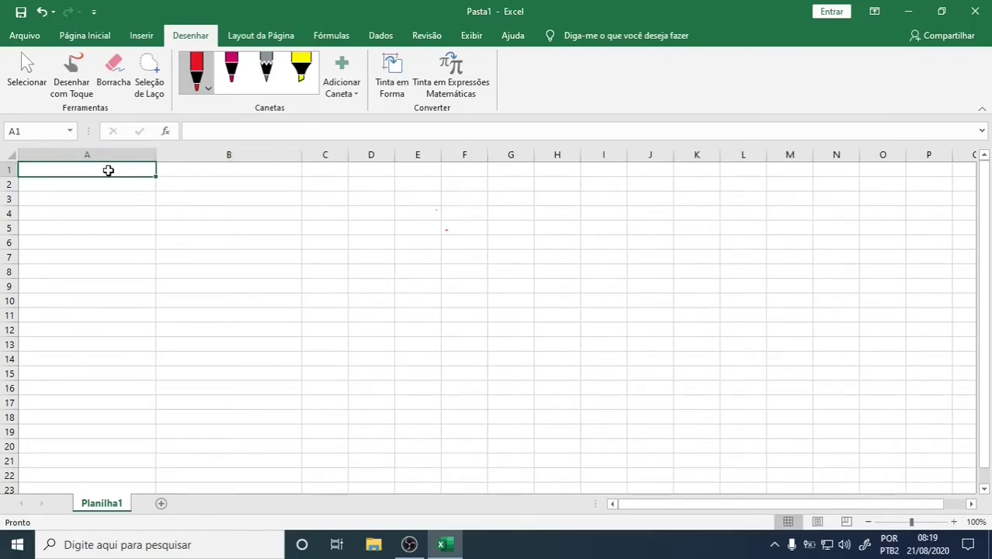
{"action": "type", "text": "Or"}
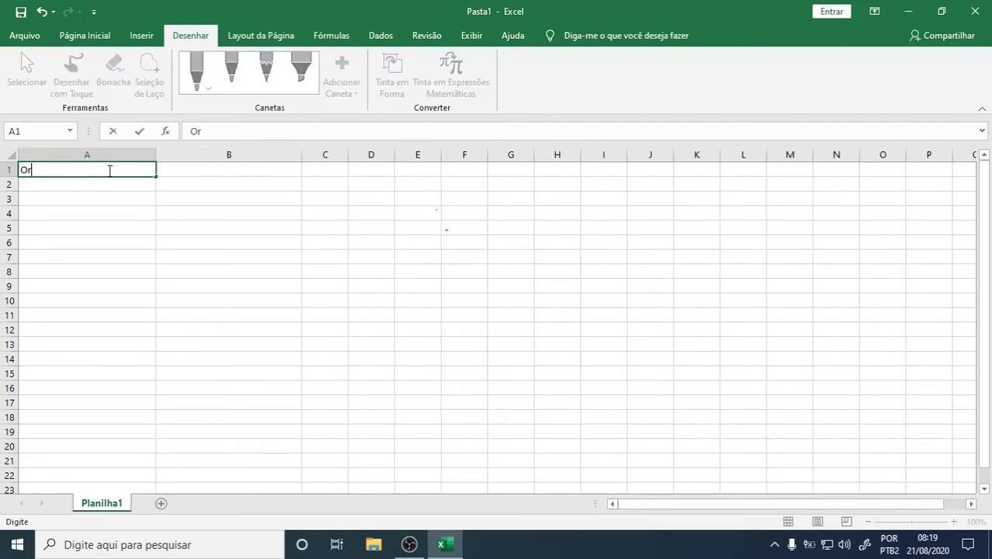
{"action": "type", "text": "çamento Domestico"}
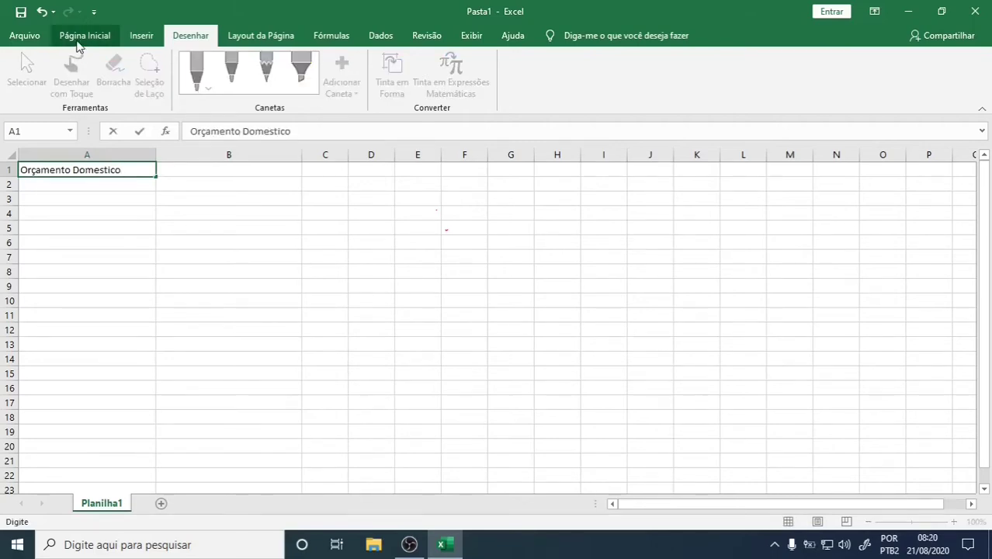
{"action": "left_click", "coordinate": [77, 37]}
{"action": "left_click", "coordinate": [116, 169]}
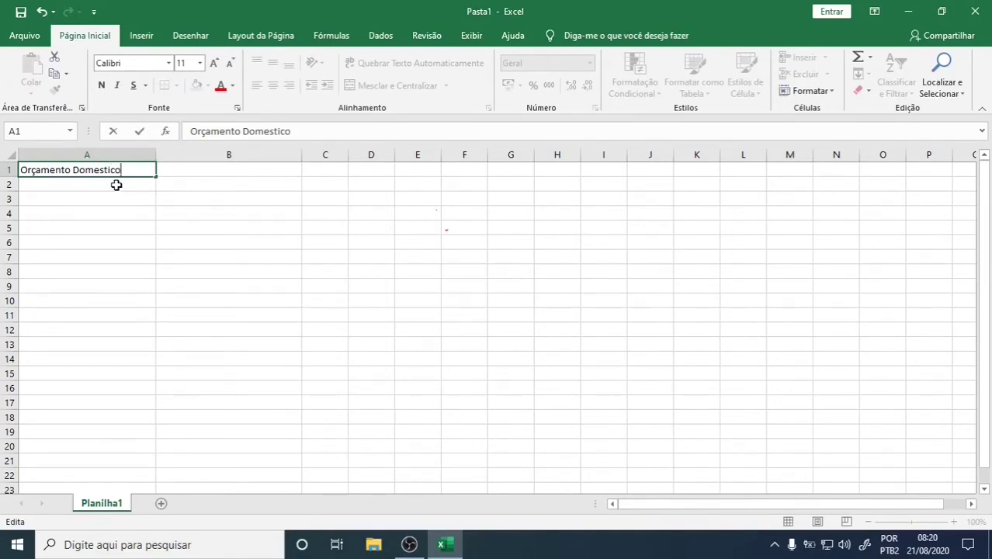
{"action": "left_click", "coordinate": [116, 184]}
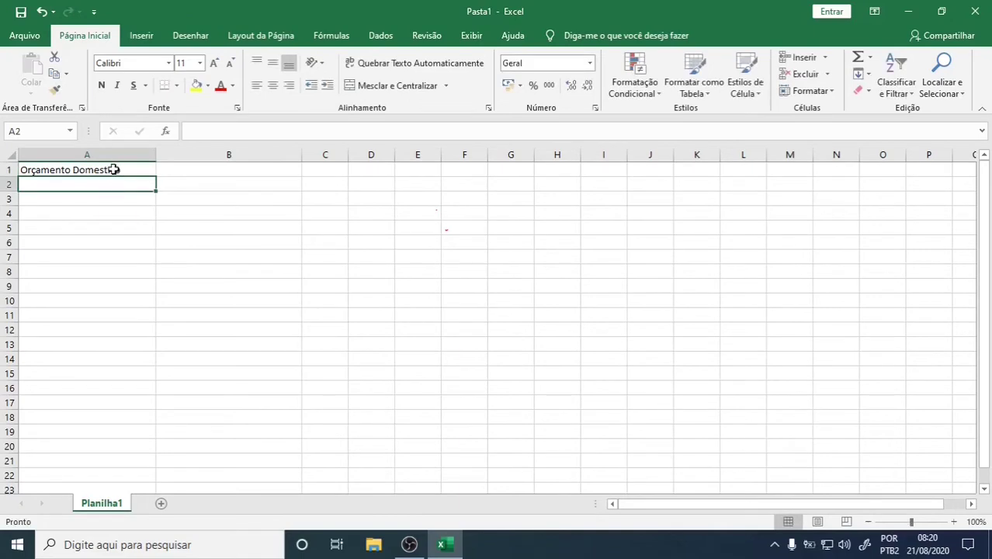
Step: Try centre and right horizontal alignment on the title in A1, finishing with left alignment
{"action": "left_click", "coordinate": [114, 169]}
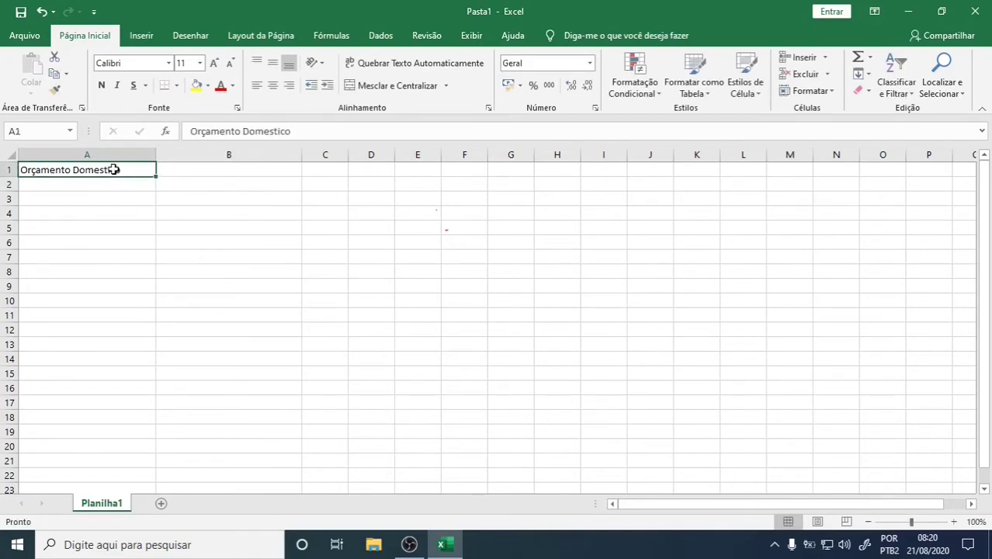
{"action": "left_click", "coordinate": [272, 87]}
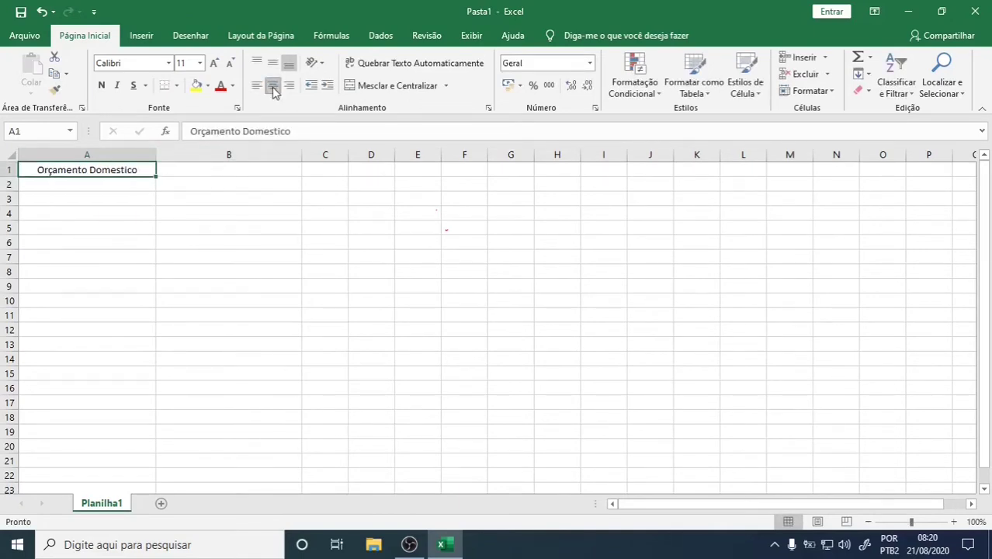
{"action": "left_click", "coordinate": [289, 86]}
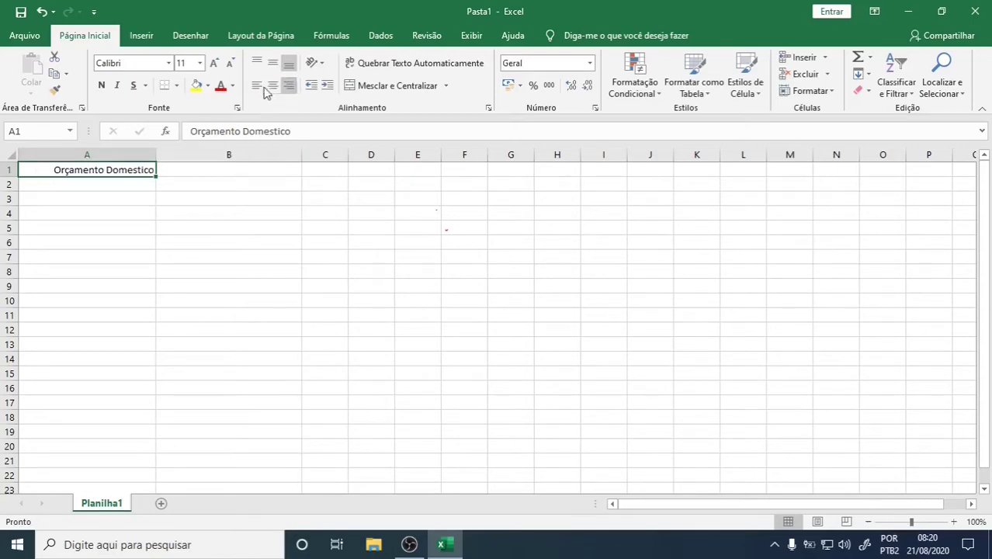
{"action": "left_click", "coordinate": [257, 87]}
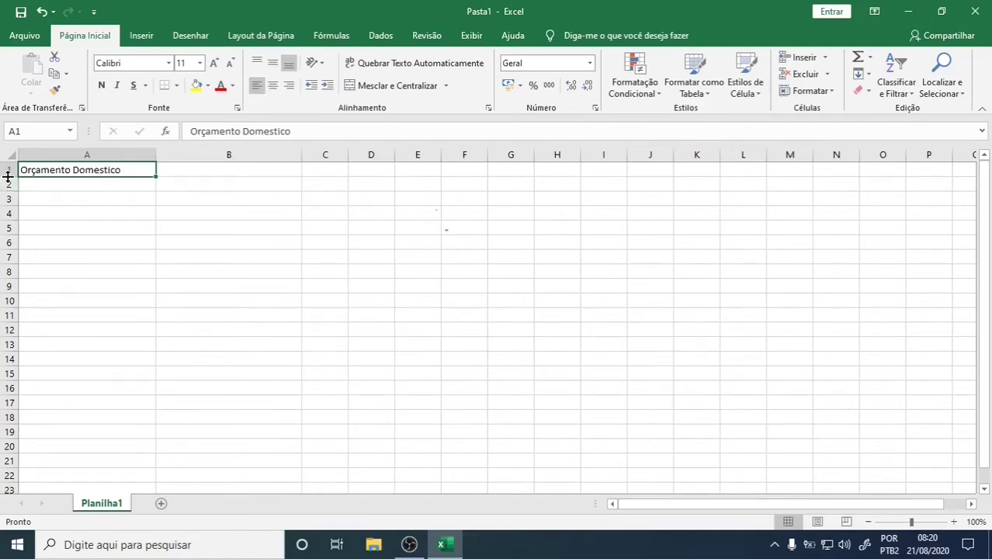
Step: Increase row 1's height and try middle and top vertical alignment on the A1 title, finishing with bottom alignment
{"action": "left_click_drag", "start_coordinate": [7, 177], "coordinate": [4, 212]}
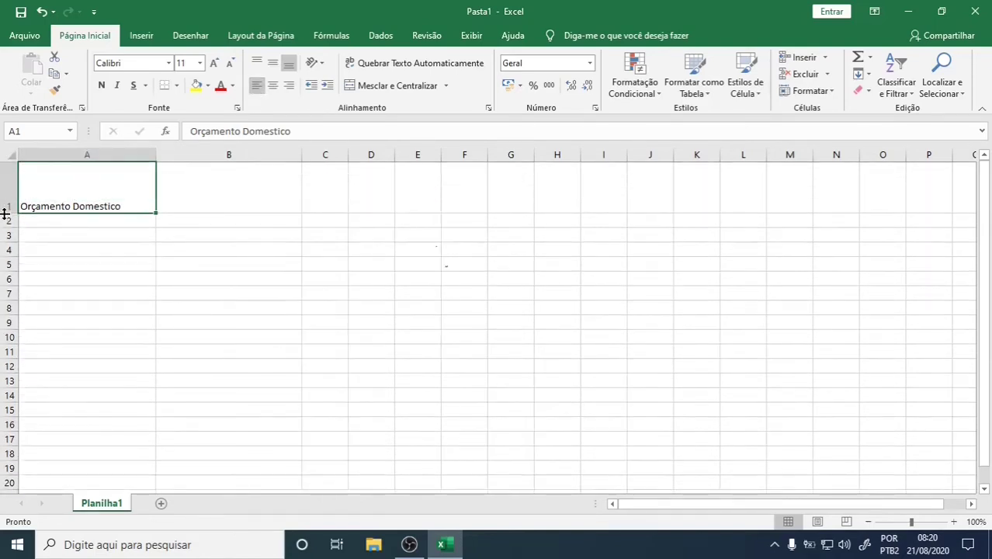
{"action": "left_click", "coordinate": [272, 66]}
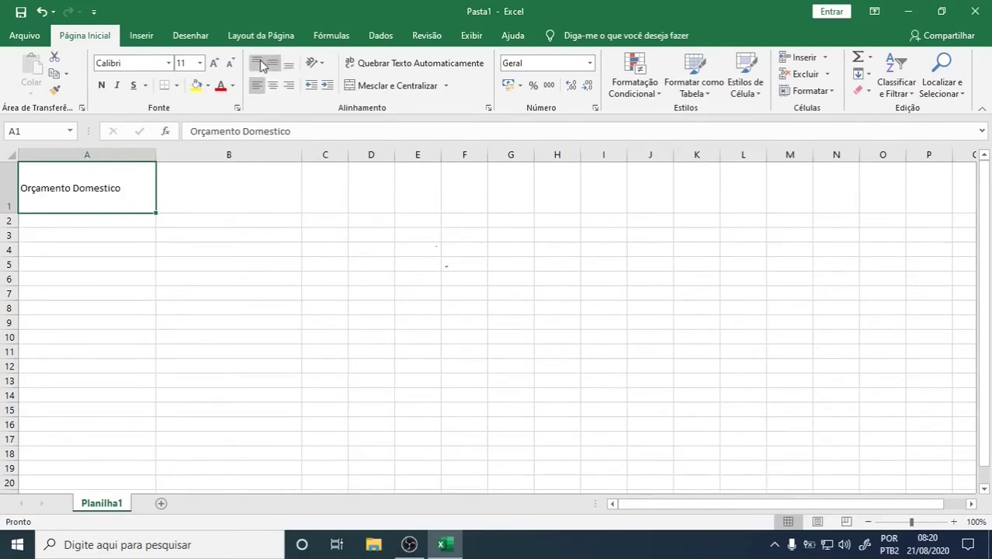
{"action": "left_click", "coordinate": [261, 65]}
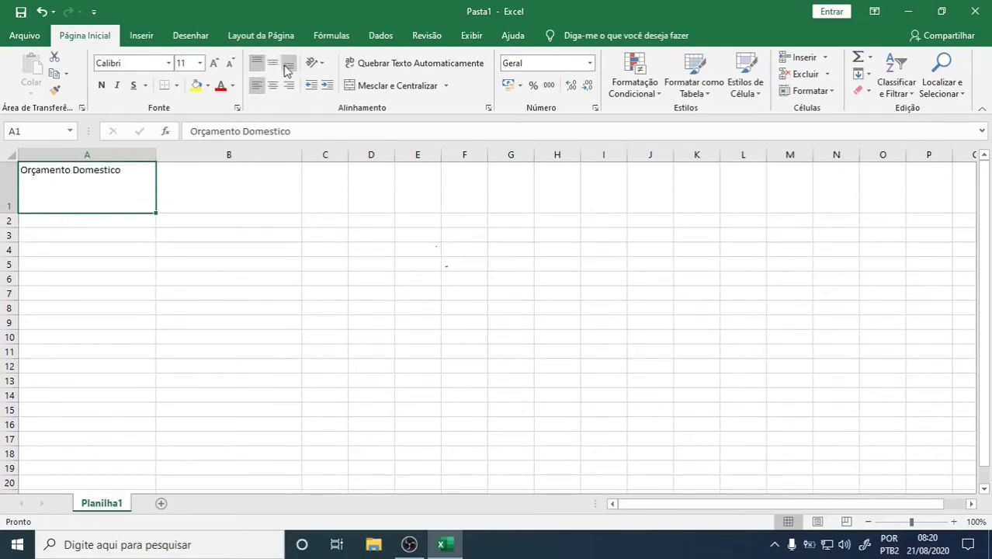
{"action": "left_click", "coordinate": [286, 67]}
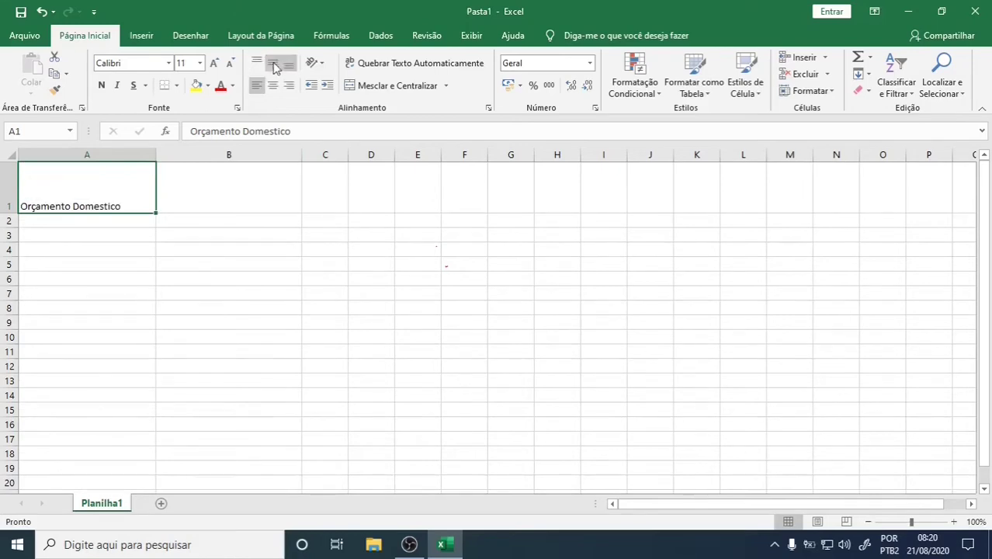
Step: Try middle vertical alignment on the A1 title, and undo the vertical alignment changes and row 1's height increase
{"action": "left_click", "coordinate": [273, 67]}
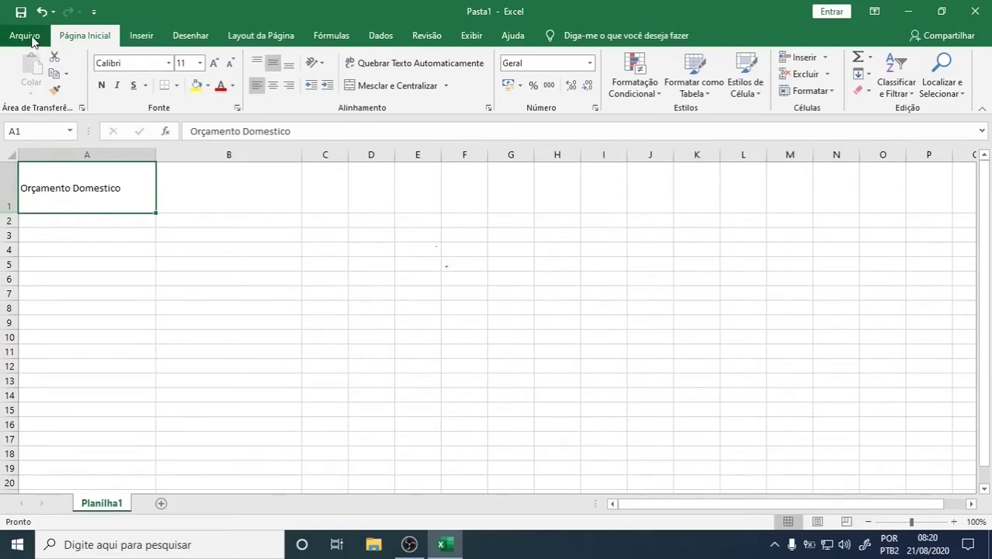
{"action": "left_click", "coordinate": [41, 14]}
{"action": "left_click", "coordinate": [41, 14]}
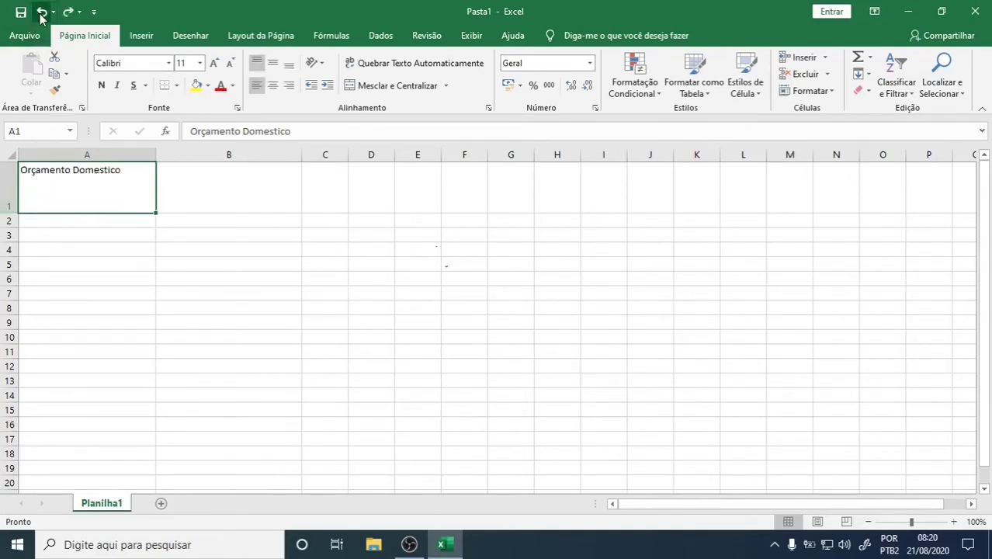
{"action": "left_click", "coordinate": [41, 14]}
{"action": "left_click", "coordinate": [41, 12]}
{"action": "left_click", "coordinate": [41, 13]}
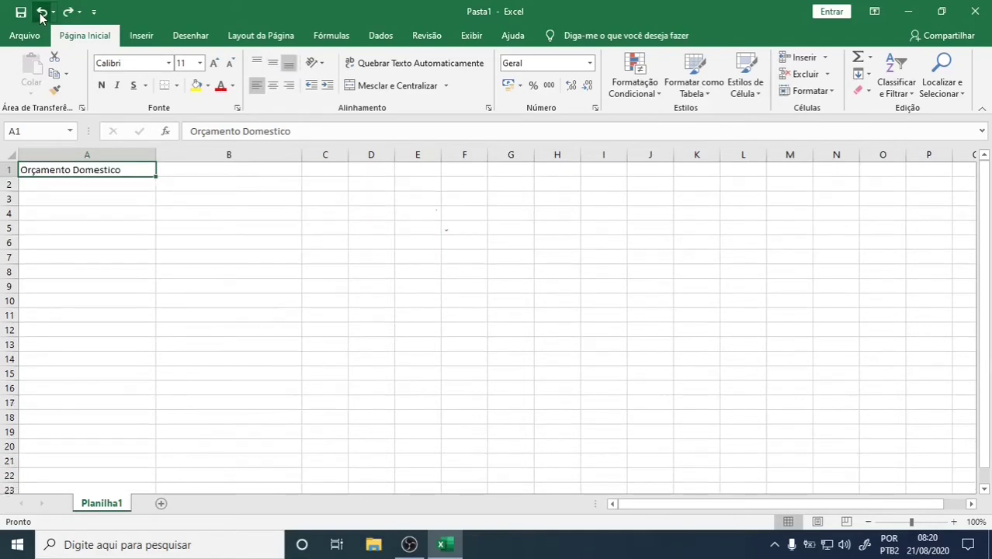
Step: Centre the title horizontally in A1 and practise selecting cells A1 and B1 both together and individually
{"action": "left_click", "coordinate": [272, 86]}
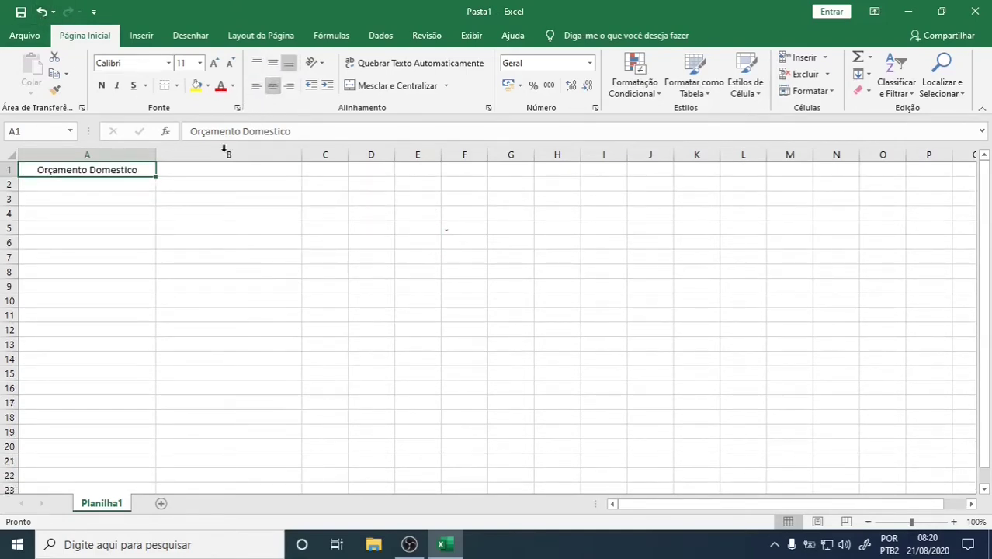
{"action": "left_click_drag", "start_coordinate": [141, 168], "coordinate": [206, 169]}
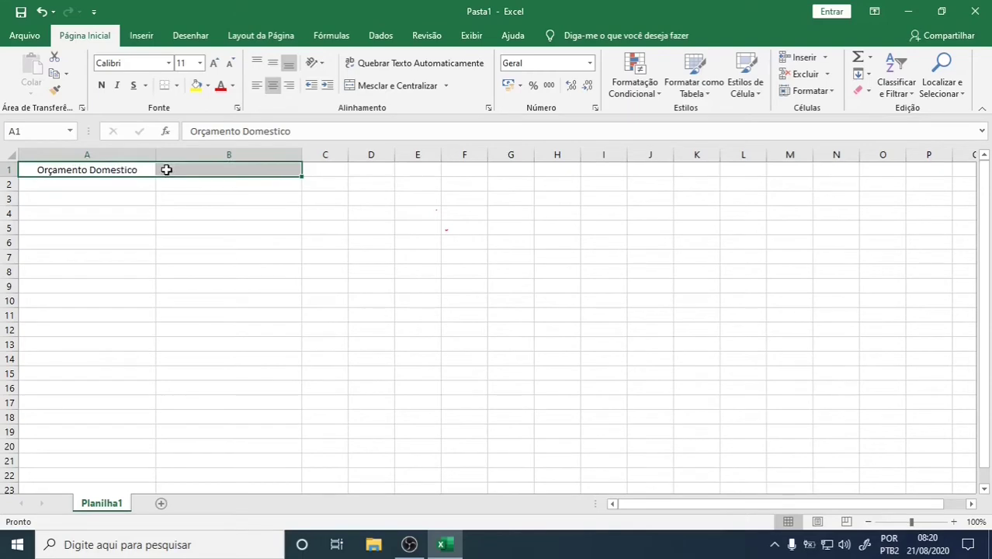
{"action": "left_click", "coordinate": [80, 186]}
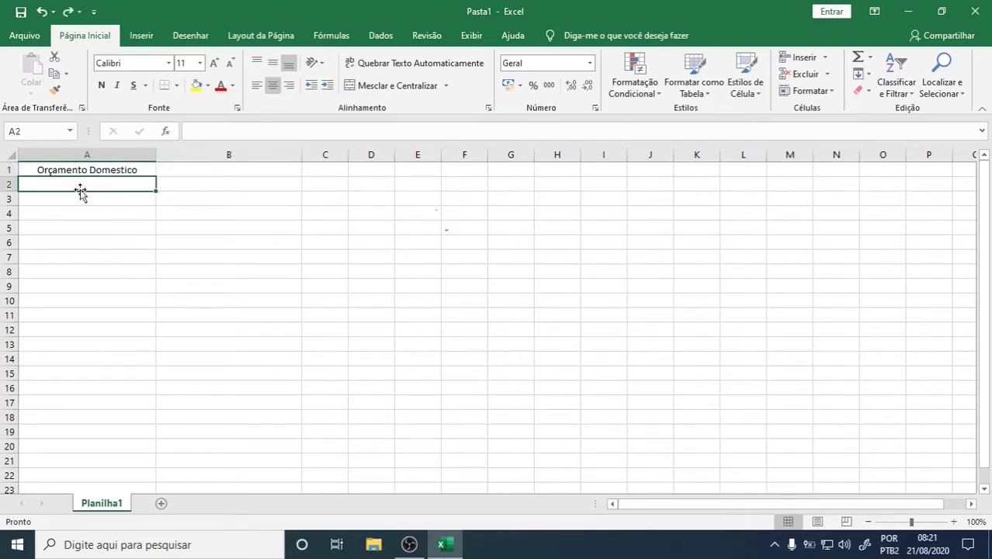
{"action": "left_click", "coordinate": [139, 171]}
{"action": "left_click", "coordinate": [197, 170]}
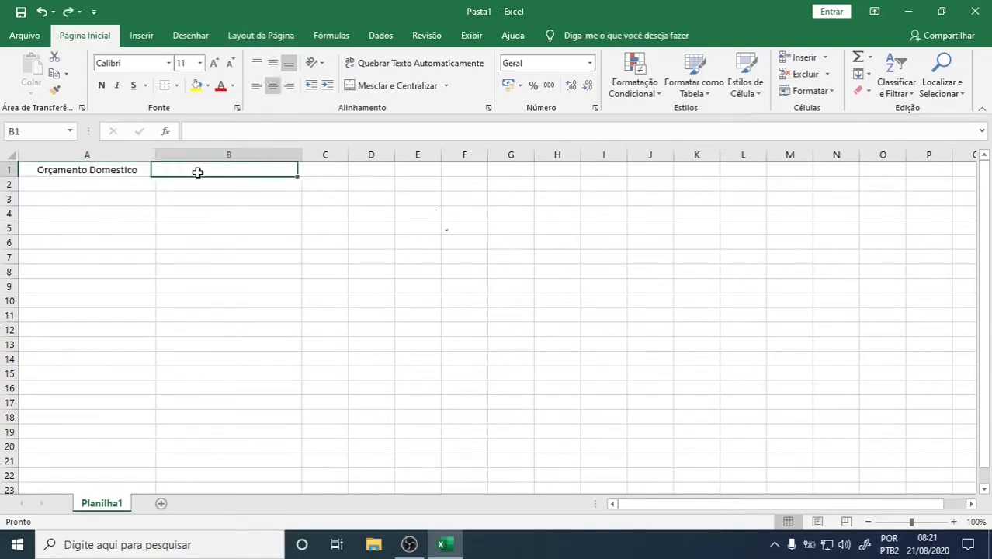
{"action": "left_click", "coordinate": [120, 170]}
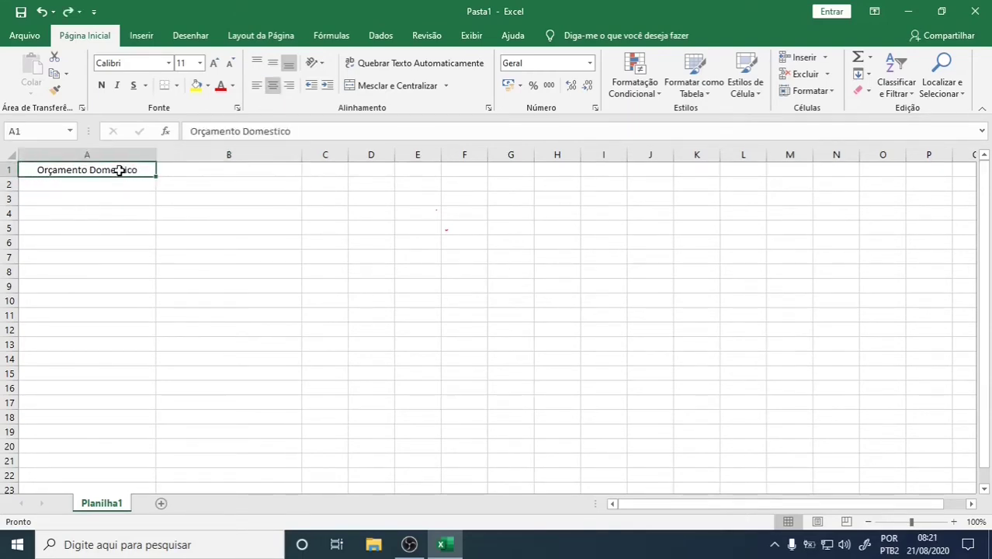
{"action": "left_click", "coordinate": [189, 170]}
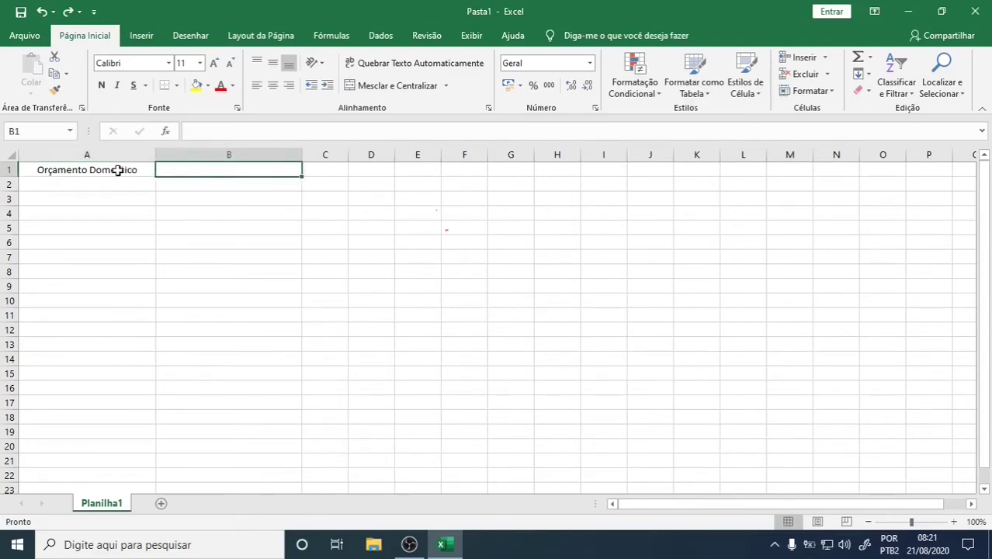
Step: Merge cells A1 and B1 with the Mesclar Células option
{"action": "left_click_drag", "start_coordinate": [125, 169], "coordinate": [188, 169]}
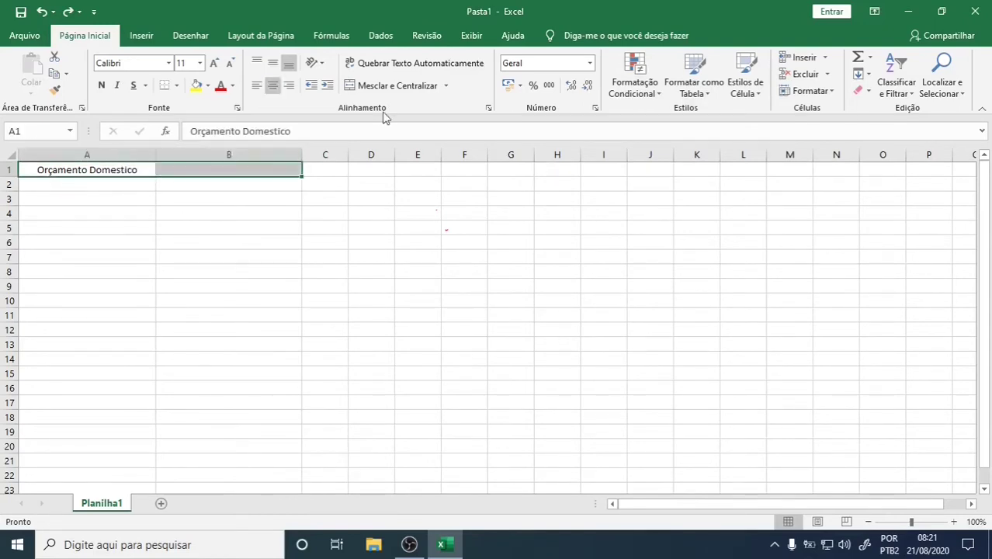
{"action": "left_click", "coordinate": [445, 85]}
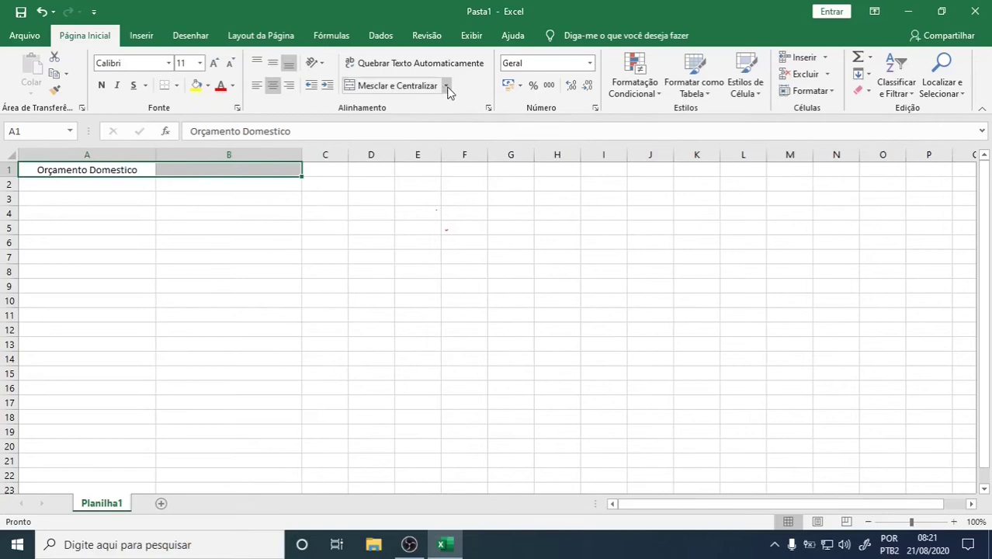
{"action": "left_click", "coordinate": [446, 87]}
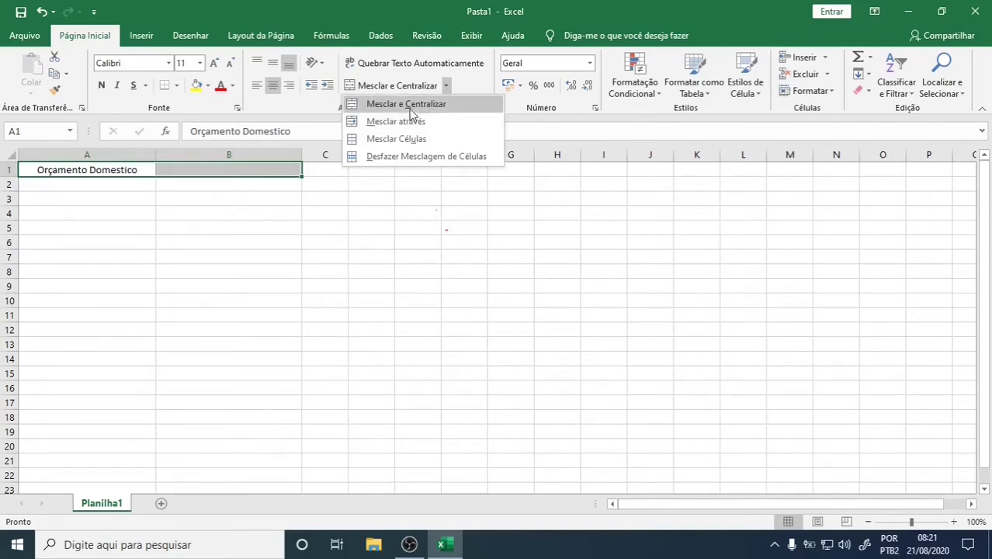
{"action": "left_click", "coordinate": [395, 141]}
Step: Merge cells A2 and B2 through the Format Cells alignment settings, reviewing the number, font, border, fill and protection settings first
{"action": "left_click_drag", "start_coordinate": [117, 184], "coordinate": [158, 184]}
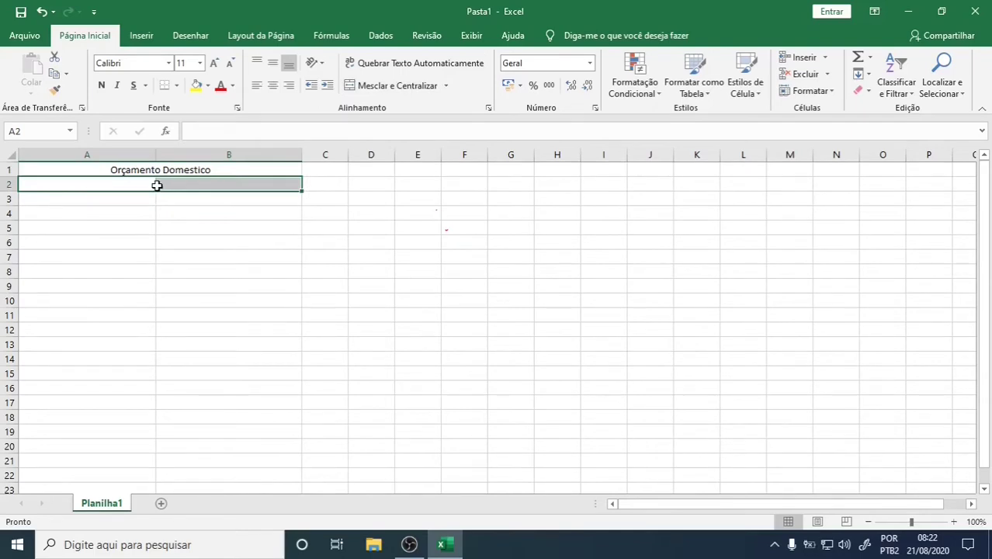
{"action": "right_click", "coordinate": [156, 185]}
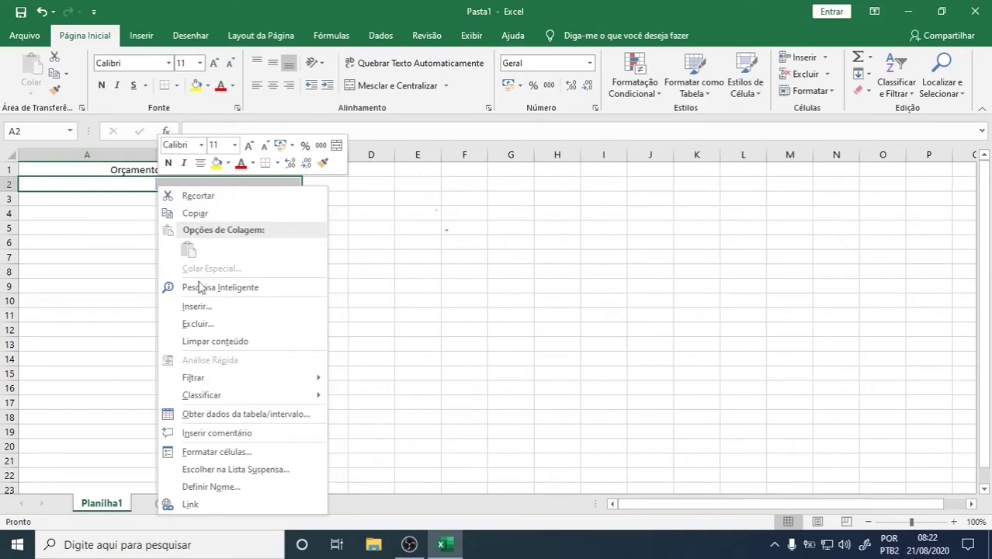
{"action": "left_click", "coordinate": [211, 453]}
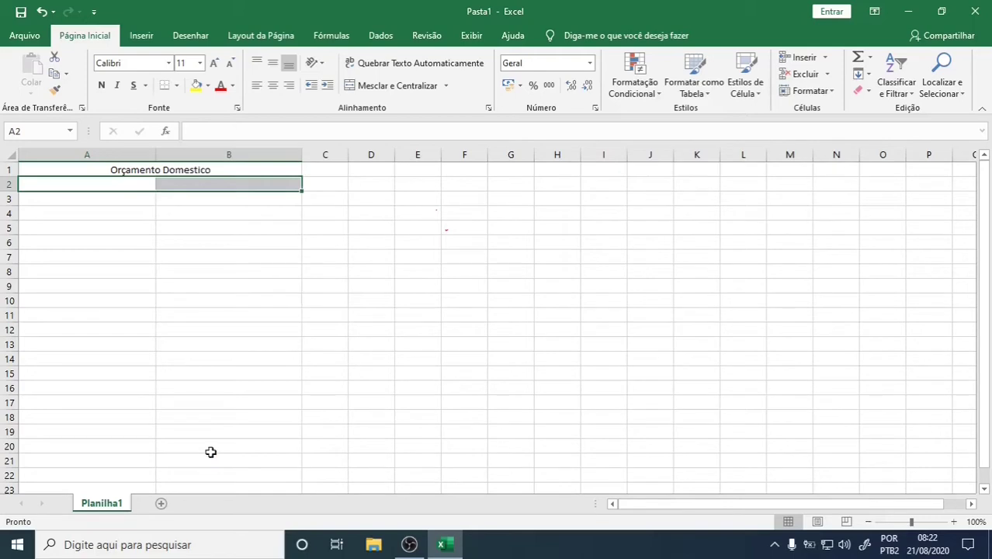
{"action": "left_click", "coordinate": [38, 209]}
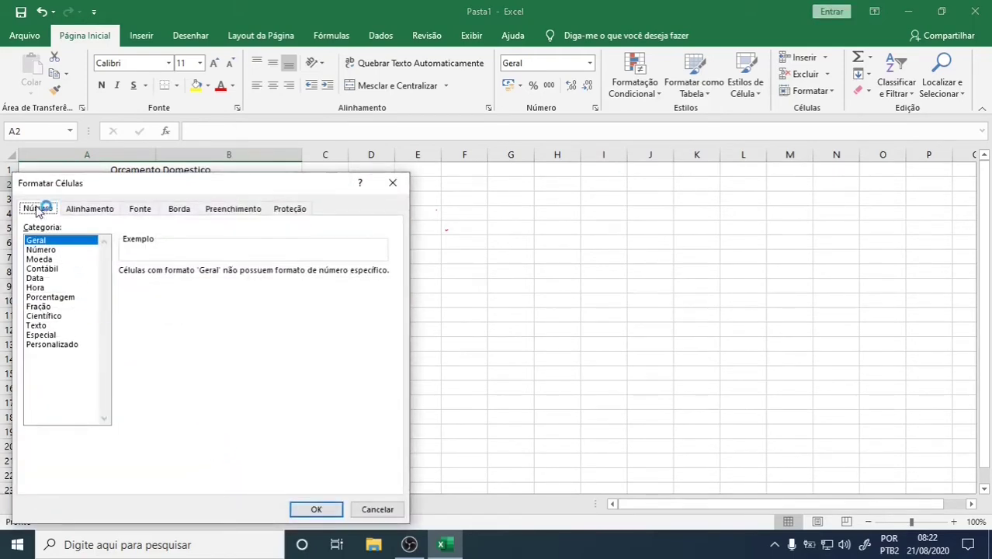
{"action": "left_click", "coordinate": [89, 213]}
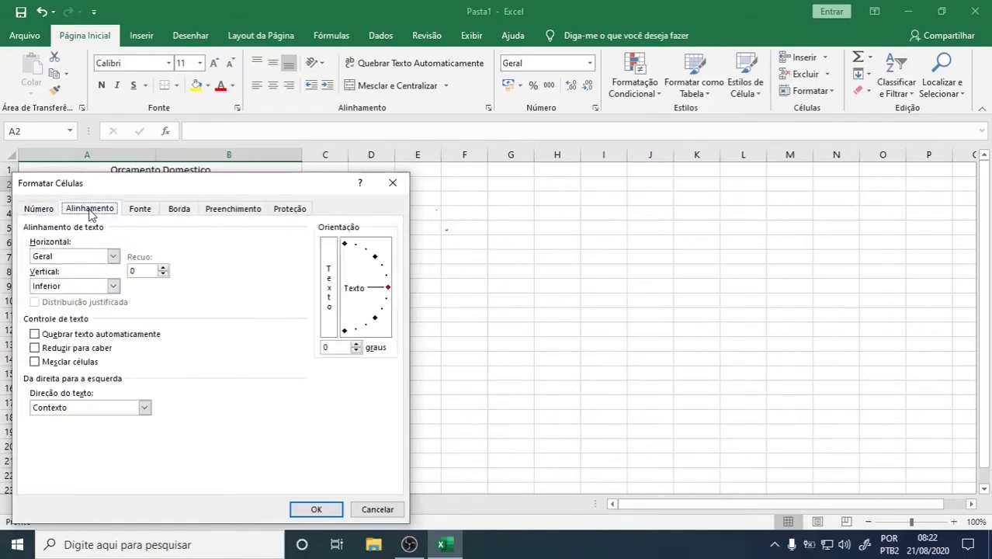
{"action": "left_click", "coordinate": [138, 211]}
{"action": "left_click", "coordinate": [183, 212]}
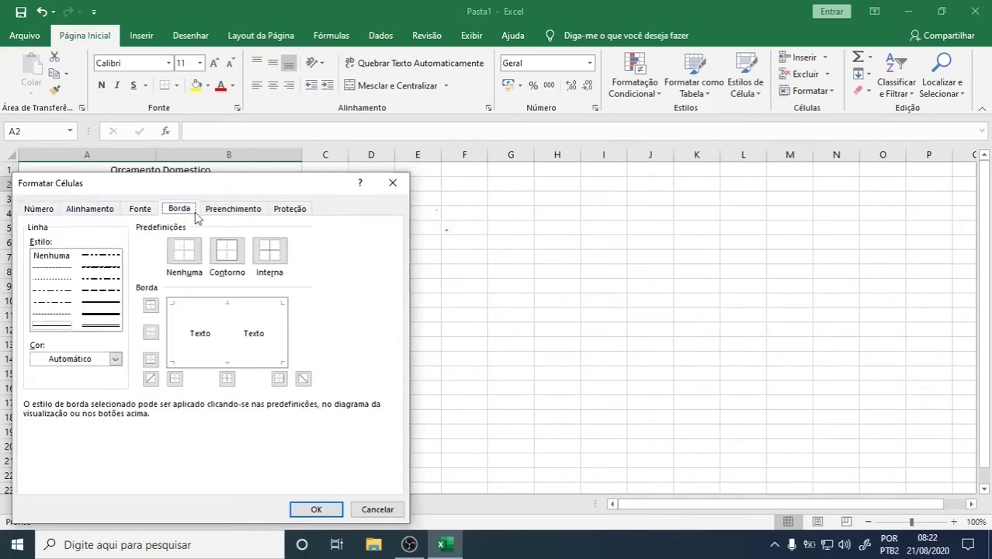
{"action": "left_click", "coordinate": [235, 211]}
{"action": "left_click", "coordinate": [295, 213]}
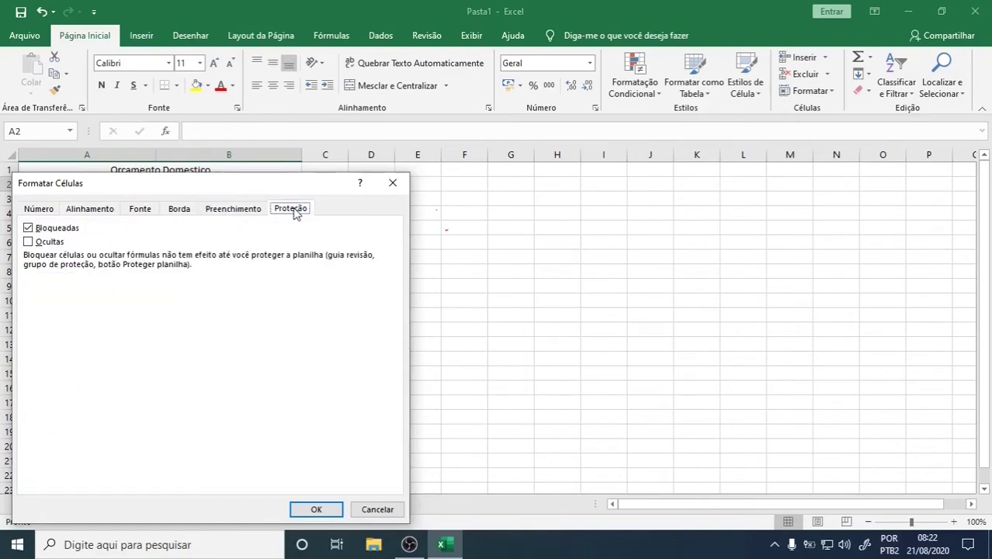
{"action": "left_click", "coordinate": [91, 211]}
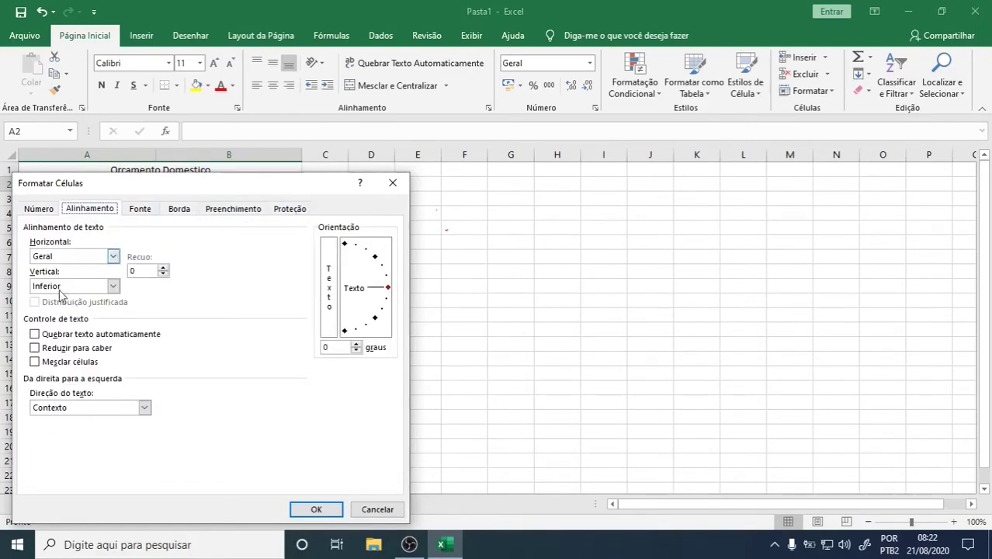
{"action": "left_click", "coordinate": [35, 362]}
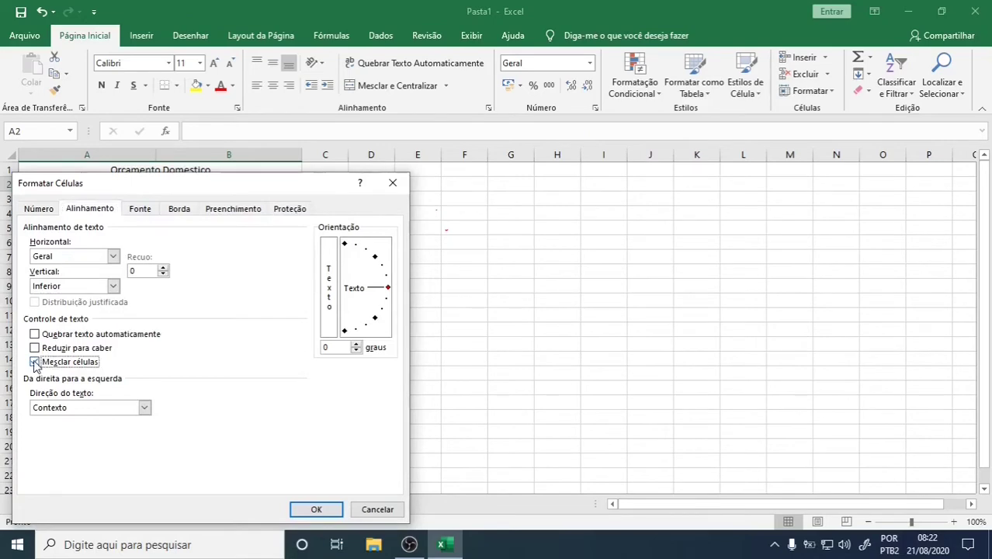
{"action": "left_click", "coordinate": [315, 510]}
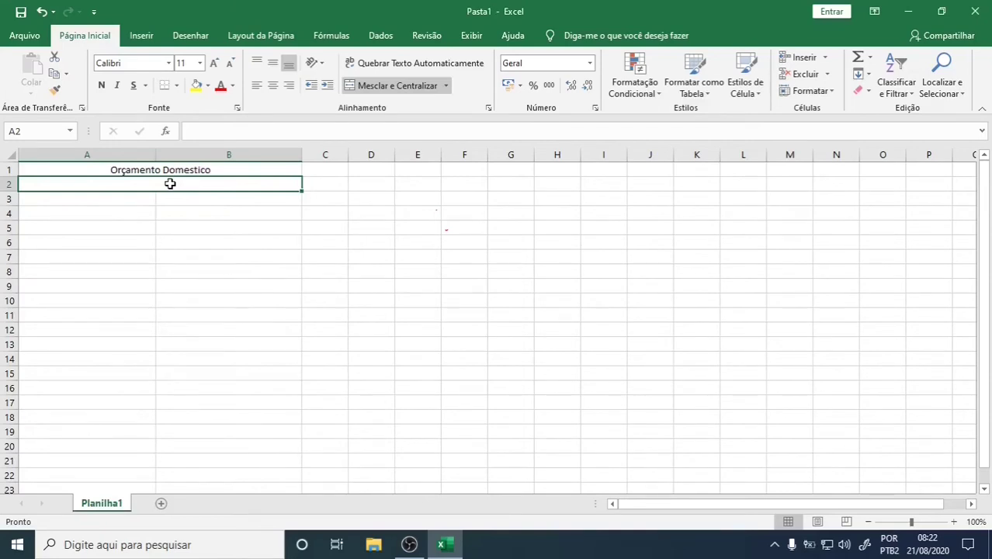
Step: Format the merged title in row 1 as size 20 bold with the fill colour Ouro, Ênfase 4, Mais Claro 40%
{"action": "left_click", "coordinate": [82, 169]}
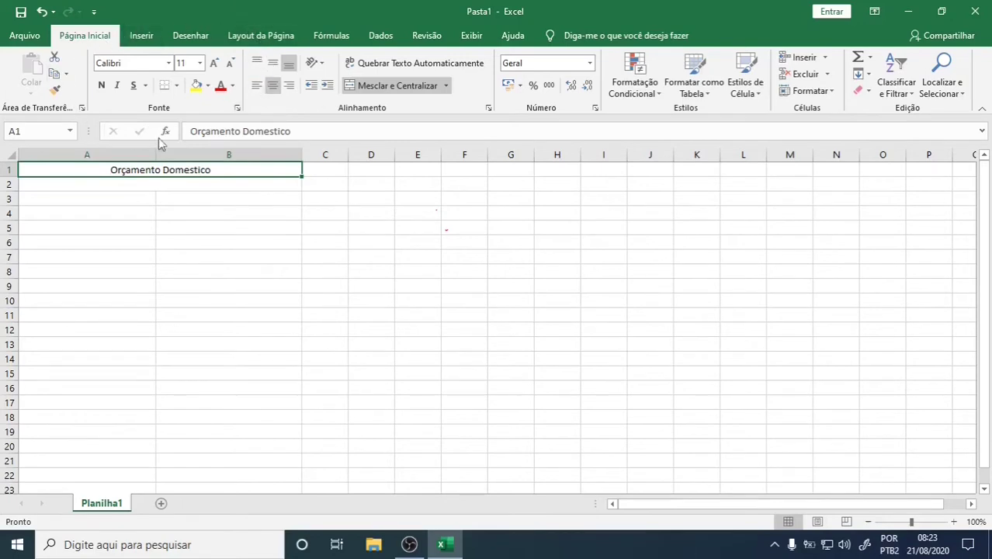
{"action": "left_click", "coordinate": [169, 63]}
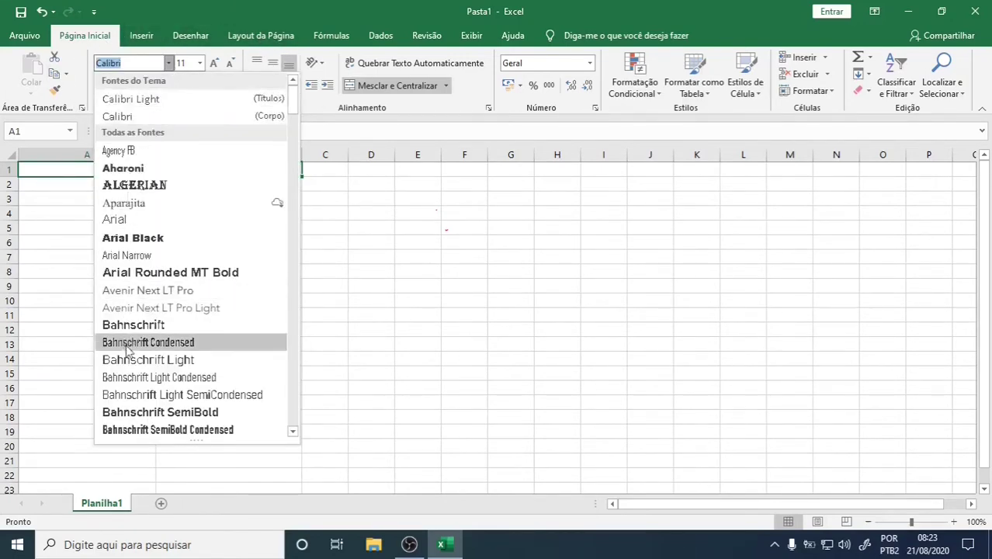
{"action": "left_click", "coordinate": [199, 64]}
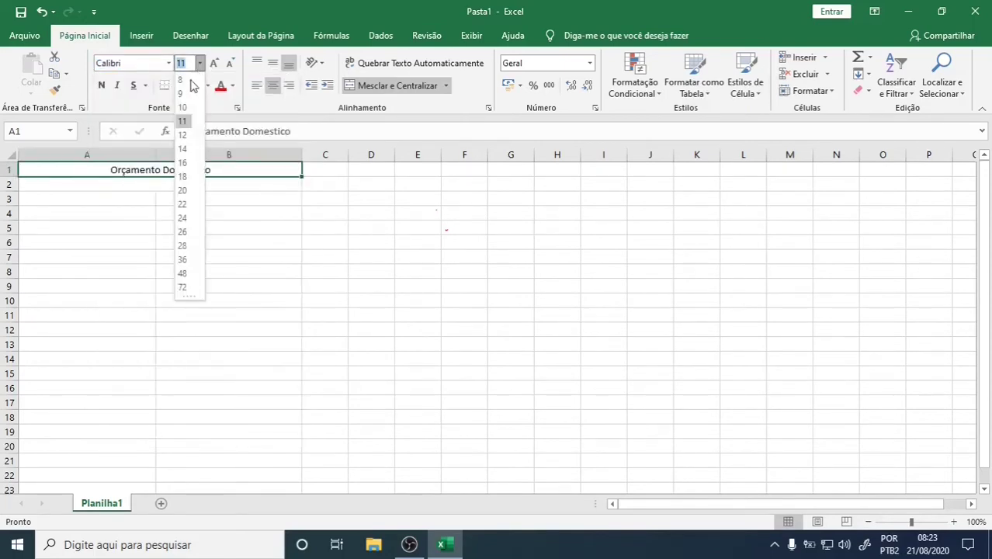
{"action": "left_click", "coordinate": [183, 191]}
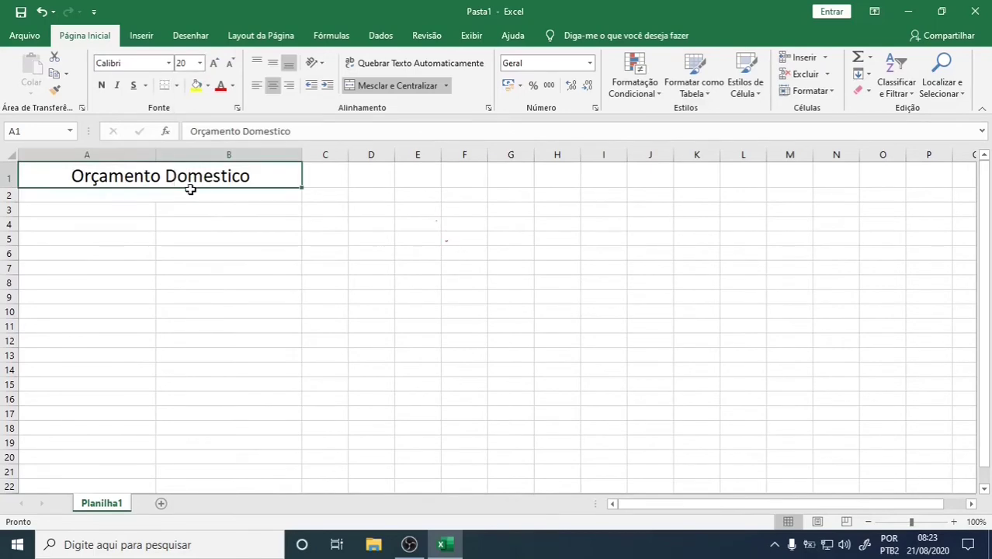
{"action": "left_click", "coordinate": [102, 87]}
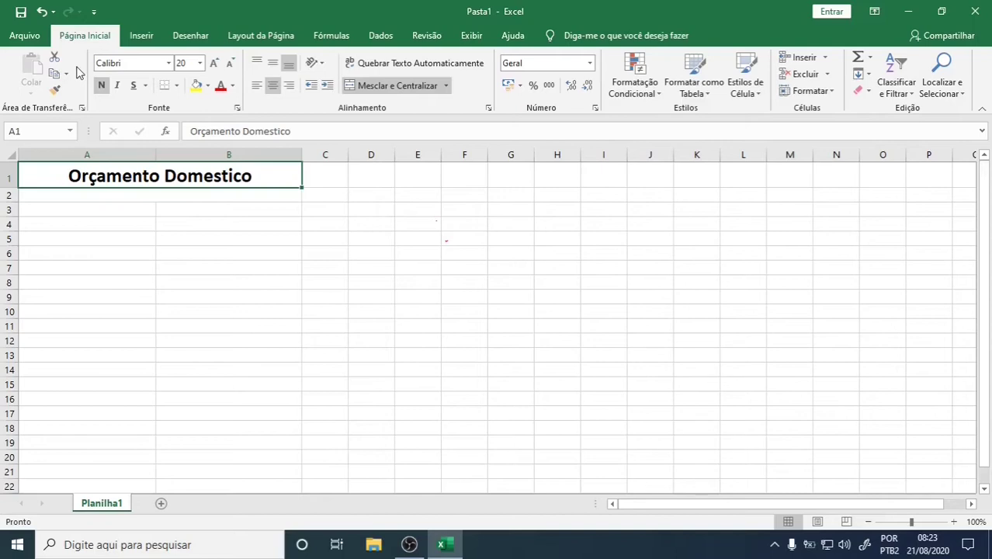
{"action": "left_click", "coordinate": [208, 87]}
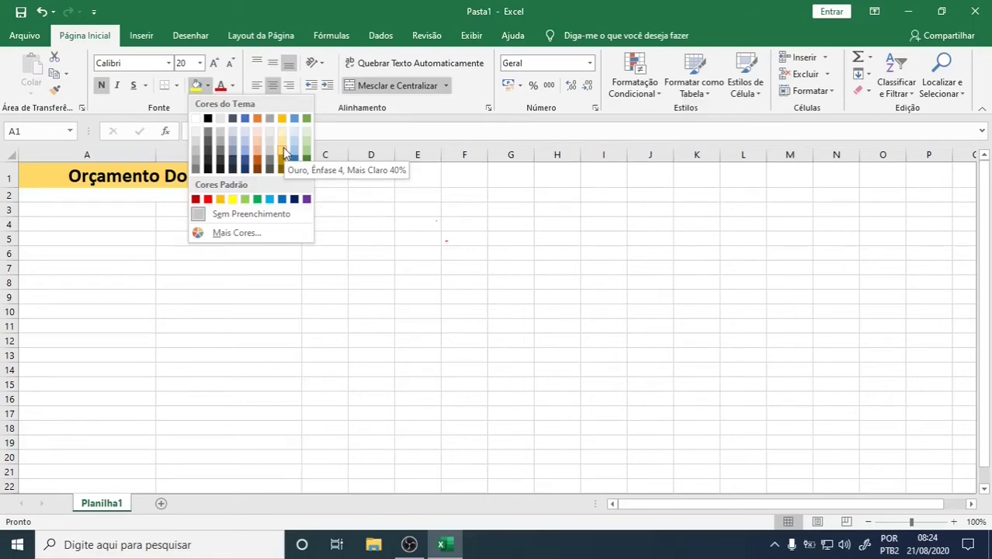
{"action": "left_click", "coordinate": [284, 152]}
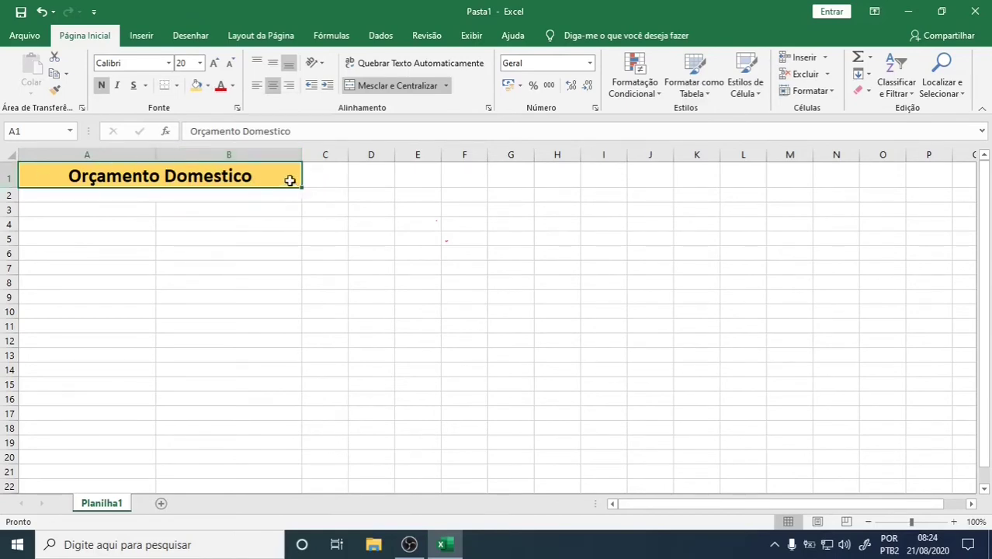
Step: Try in-cell editing of the A1 title and overwriting it with "k", and undo the overwrite
{"action": "double_click", "coordinate": [214, 180]}
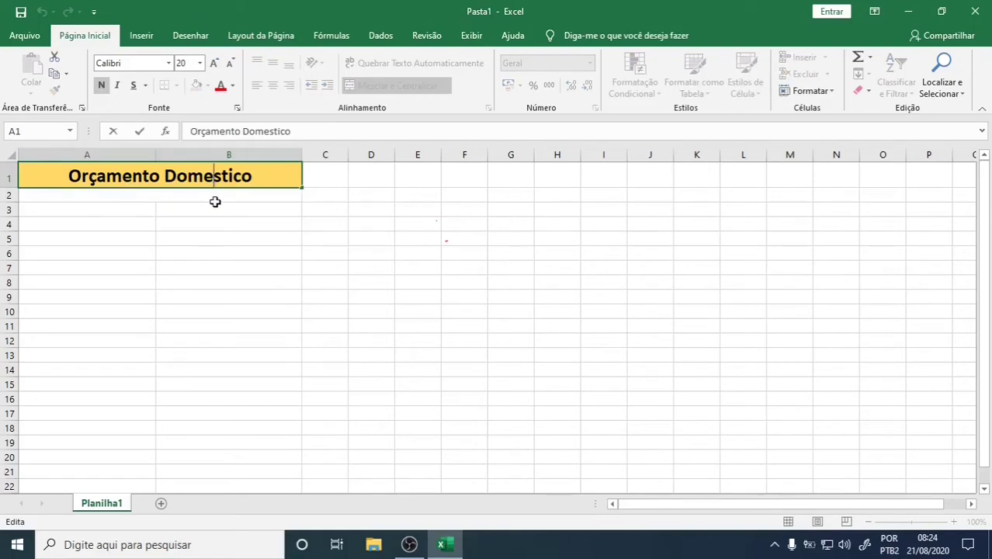
{"action": "left_click", "coordinate": [215, 199]}
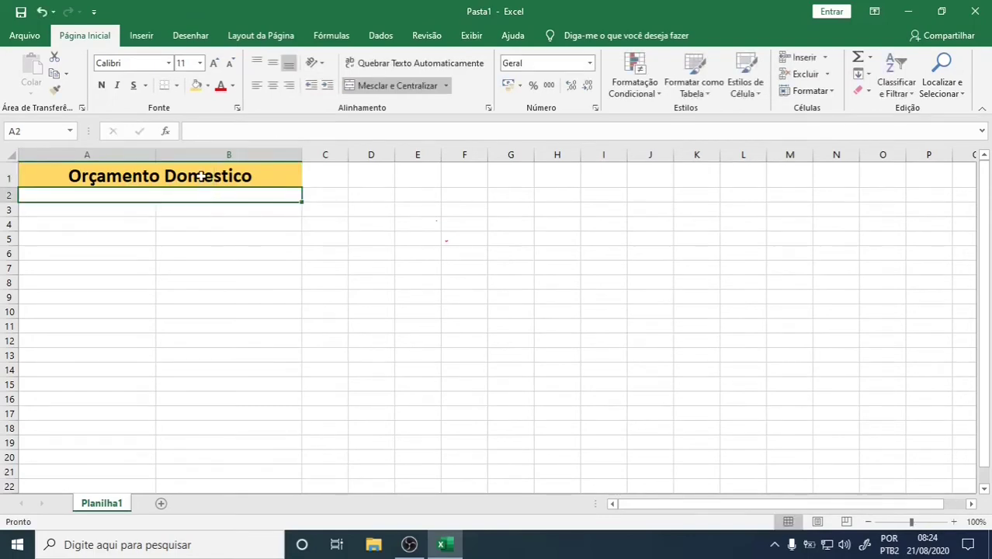
{"action": "left_click", "coordinate": [201, 176]}
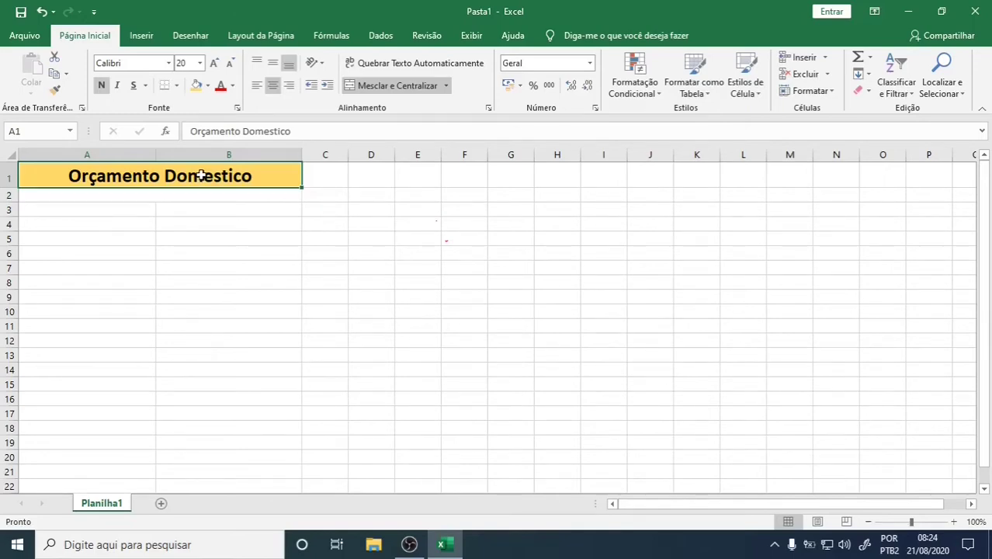
{"action": "type", "text": "k"}
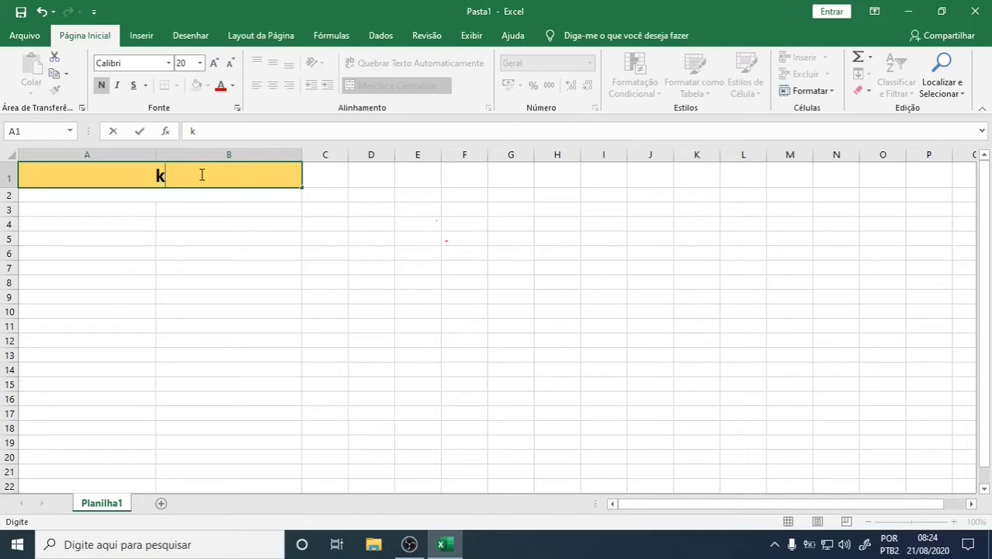
{"action": "left_click", "coordinate": [40, 12]}
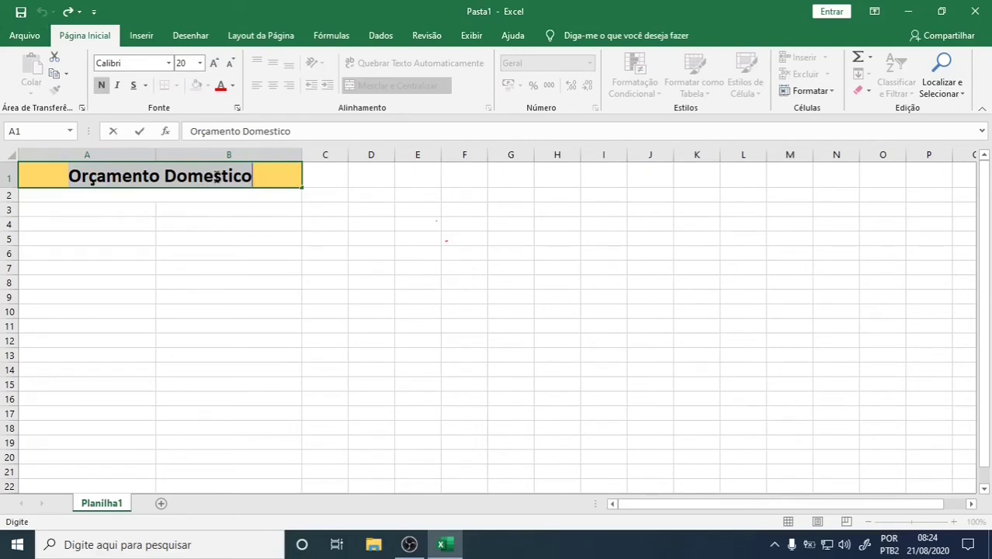
Step: Edit the merged title in A1 in place so that it reads "Orçamento Doméstico" with the accented é
{"action": "double_click", "coordinate": [216, 174]}
{"action": "left_click", "coordinate": [214, 175]}
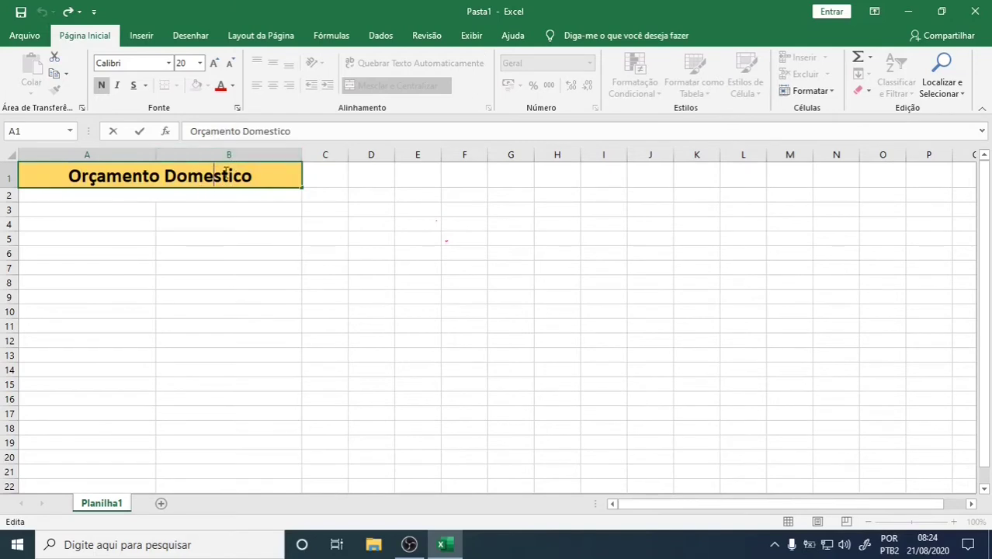
{"action": "left_click", "coordinate": [220, 223]}
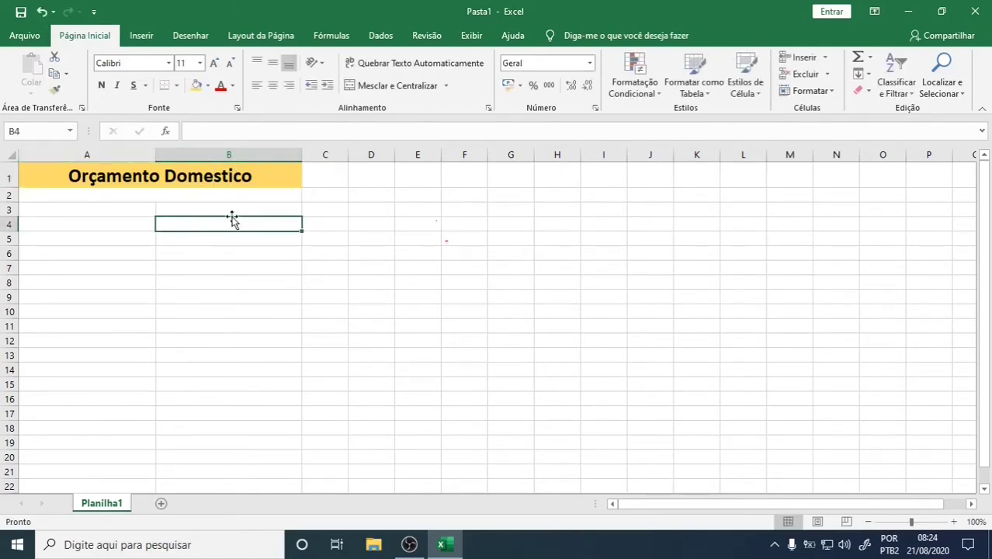
{"action": "left_click", "coordinate": [191, 177]}
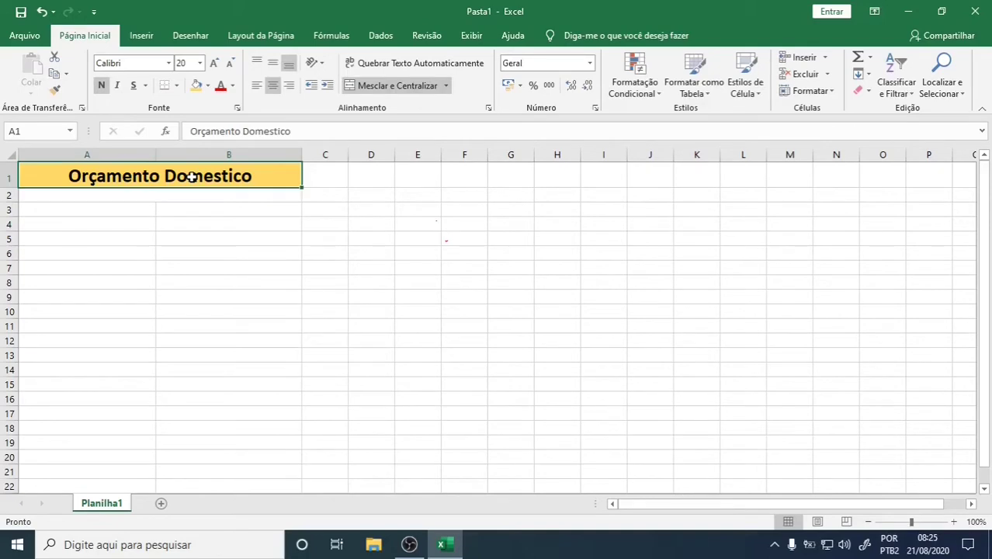
{"action": "double_click", "coordinate": [190, 176]}
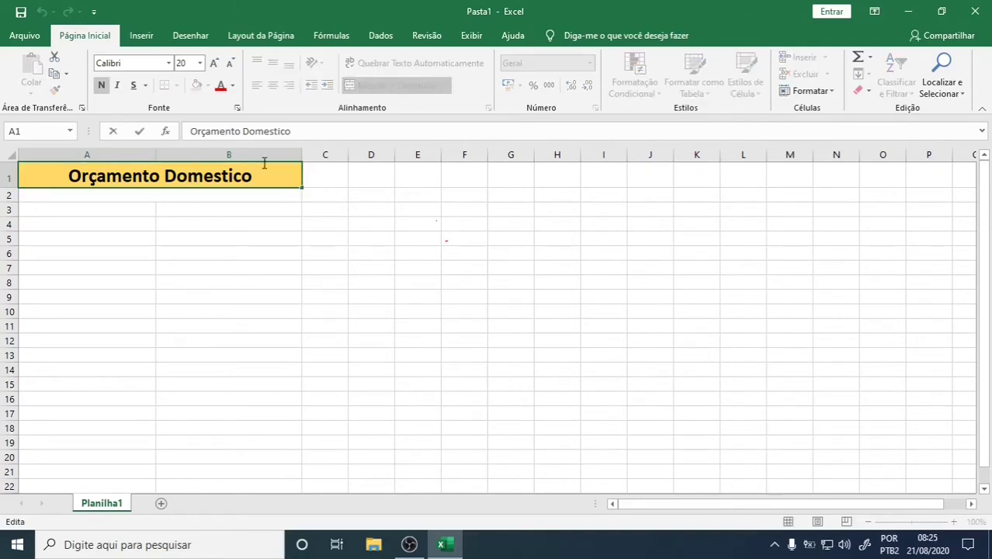
{"action": "double_click", "coordinate": [216, 180]}
{"action": "left_click", "coordinate": [215, 179]}
{"action": "key", "text": "BackSpace"}
{"action": "type", "text": "é"}
{"action": "left_click", "coordinate": [106, 199]}
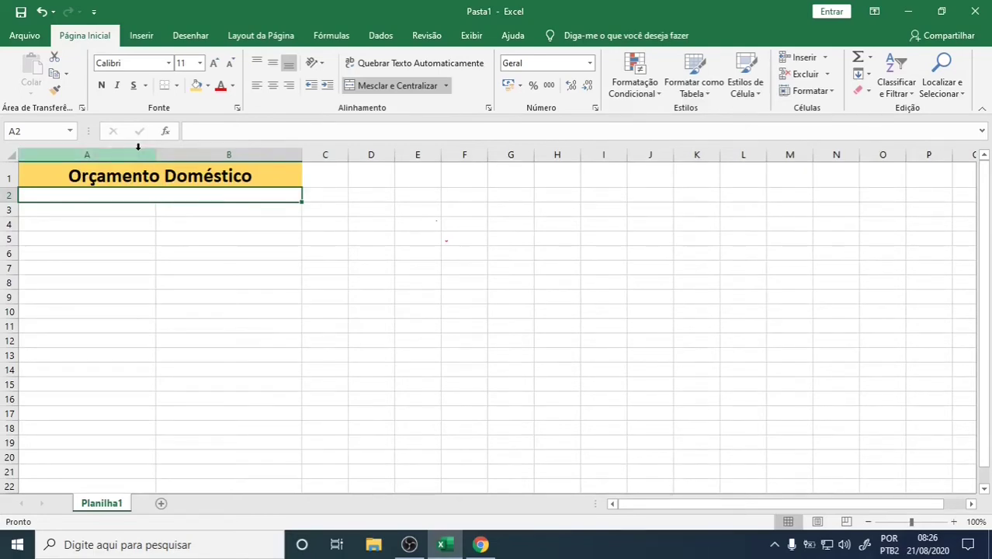
Step: Select the whole of column A and the whole of row 1 in turn, and clear the selection
{"action": "left_click", "coordinate": [86, 152]}
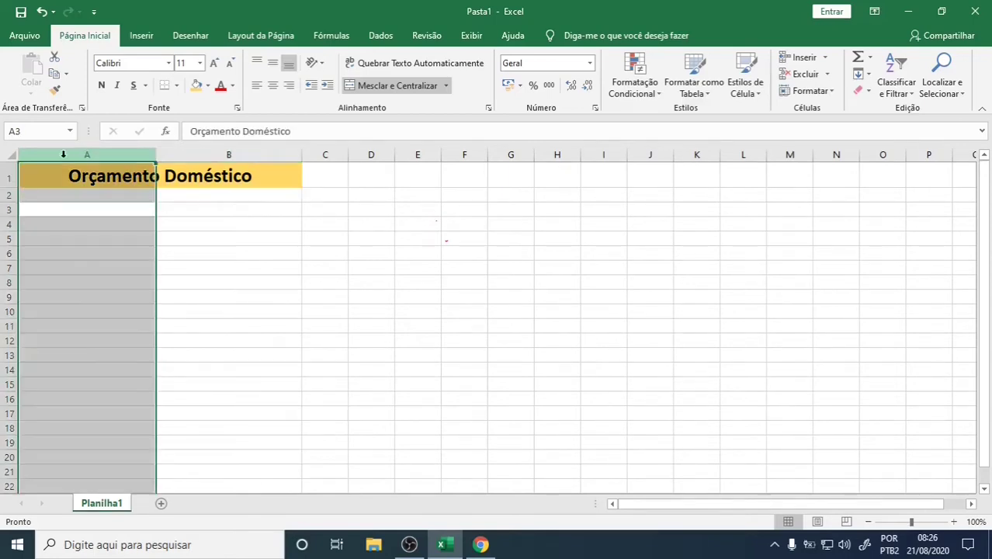
{"action": "left_click", "coordinate": [6, 178]}
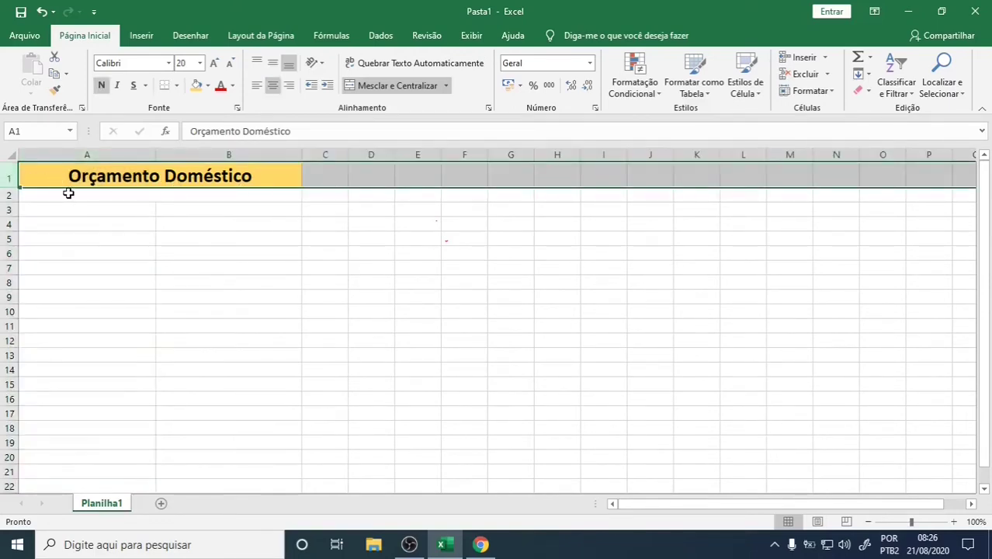
{"action": "left_click", "coordinate": [242, 297]}
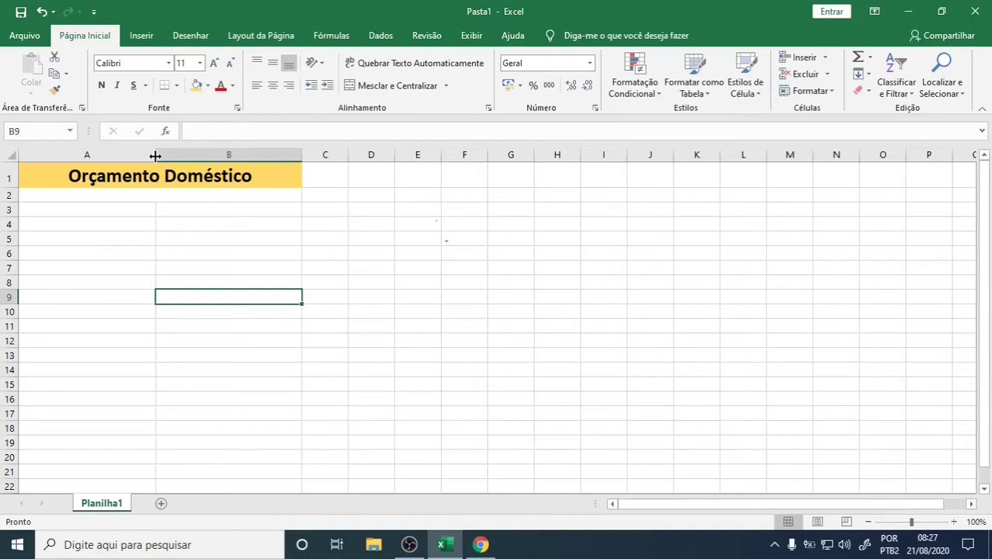
Step: Narrow column A to about 12,14 (90 pixels), widen it back to roughly its former width, and make row 1 slightly taller
{"action": "left_click_drag", "start_coordinate": [155, 155], "coordinate": [156, 155]}
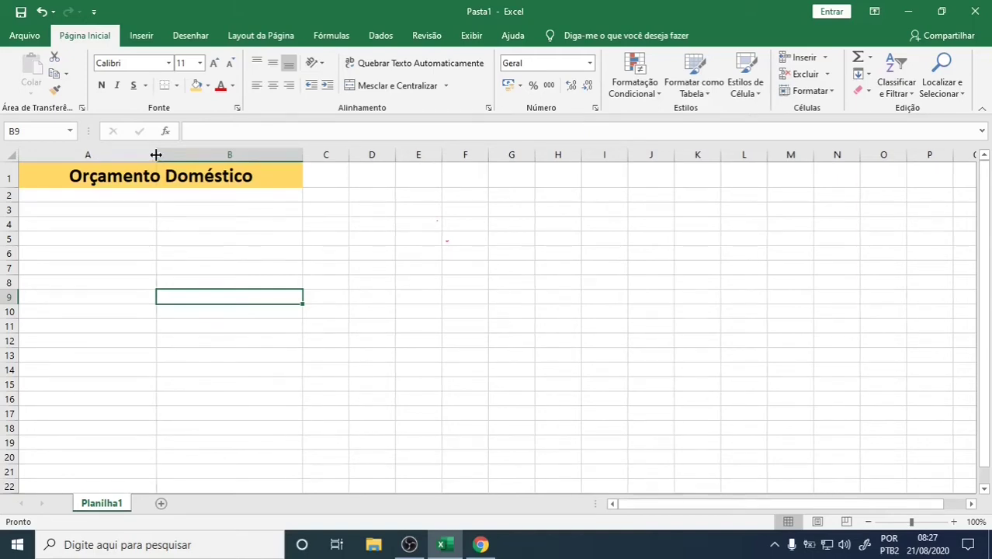
{"action": "left_click_drag", "start_coordinate": [156, 155], "coordinate": [83, 156]}
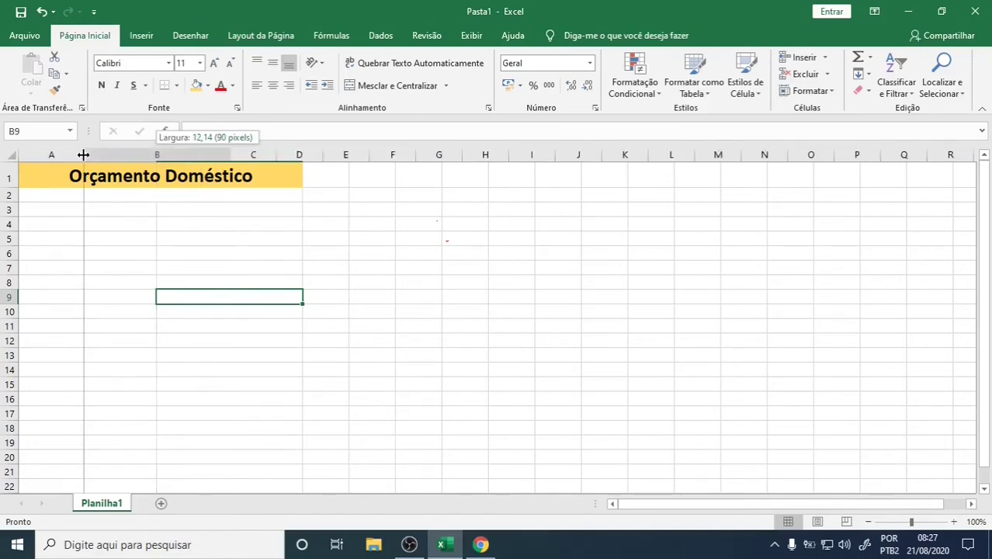
{"action": "left_click_drag", "start_coordinate": [83, 155], "coordinate": [156, 156]}
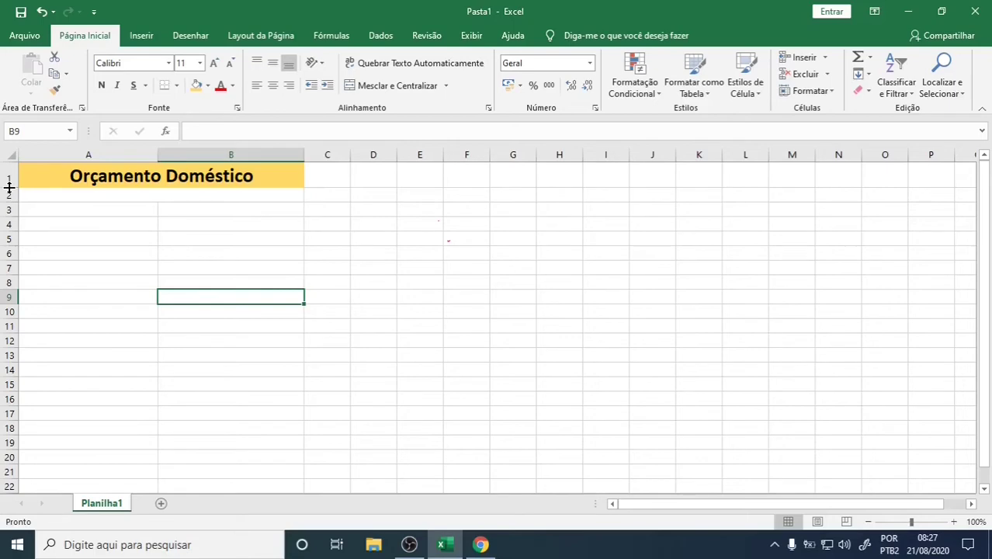
{"action": "left_click_drag", "start_coordinate": [10, 187], "coordinate": [3, 187]}
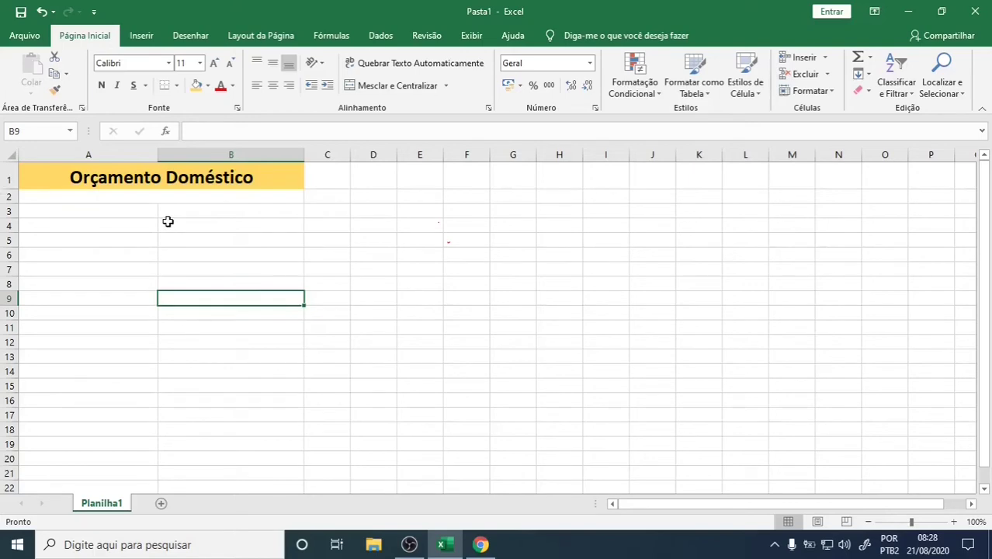
Step: Enter the sample text "Excel" in cell B4
{"action": "left_click", "coordinate": [221, 226]}
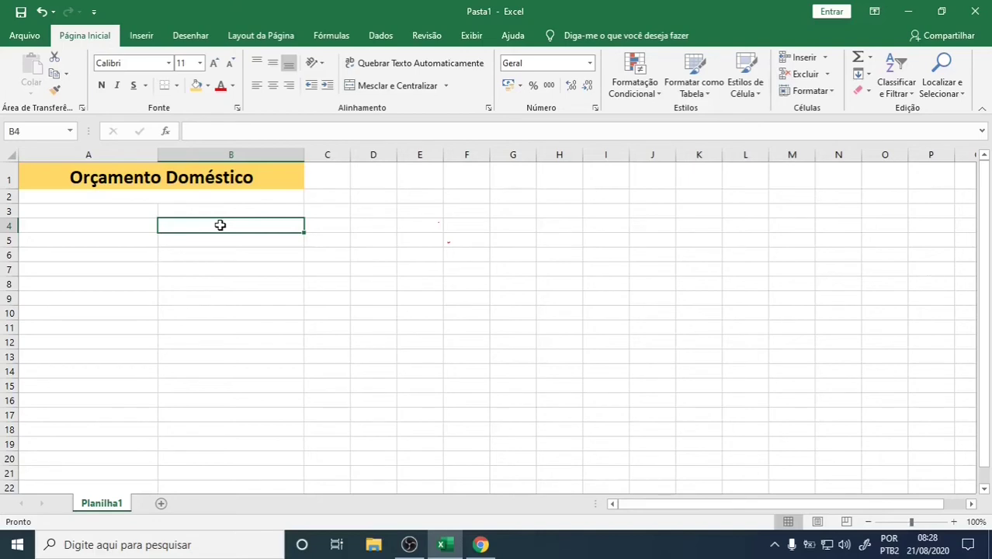
{"action": "type", "text": "Excel"}
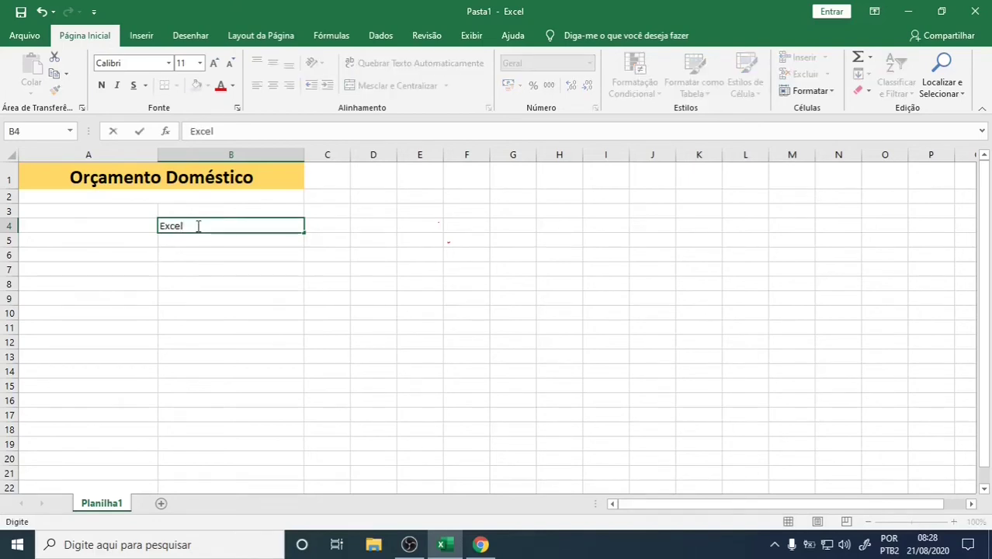
{"action": "key", "text": "Return"}
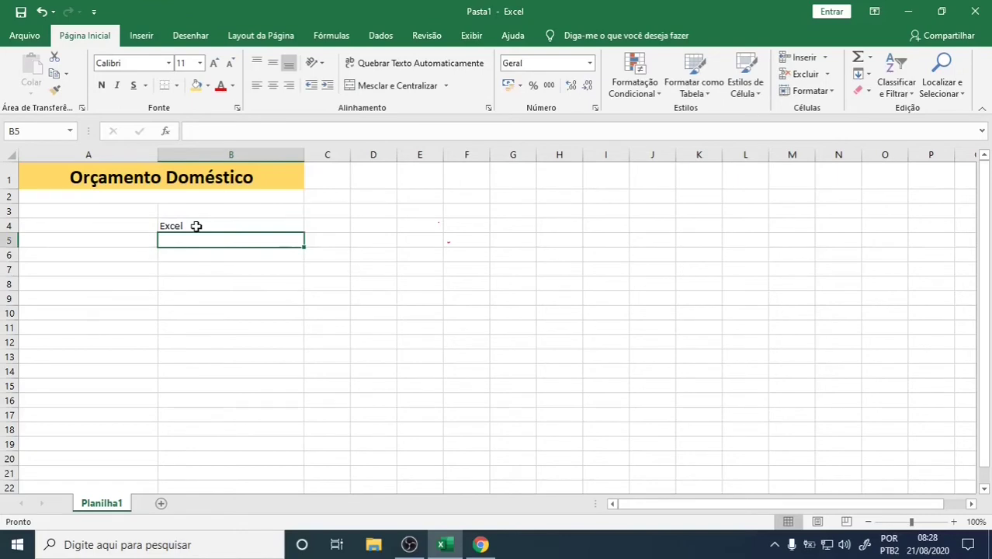
Step: Try overwriting the text in B4 with "Salario" and undo the overwrite
{"action": "left_click", "coordinate": [197, 226]}
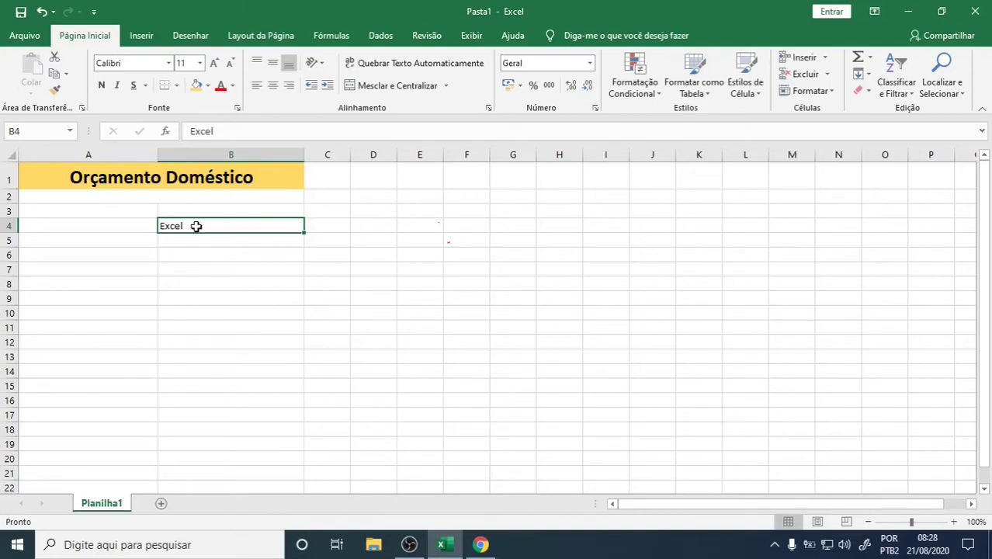
{"action": "type", "text": "Sala"}
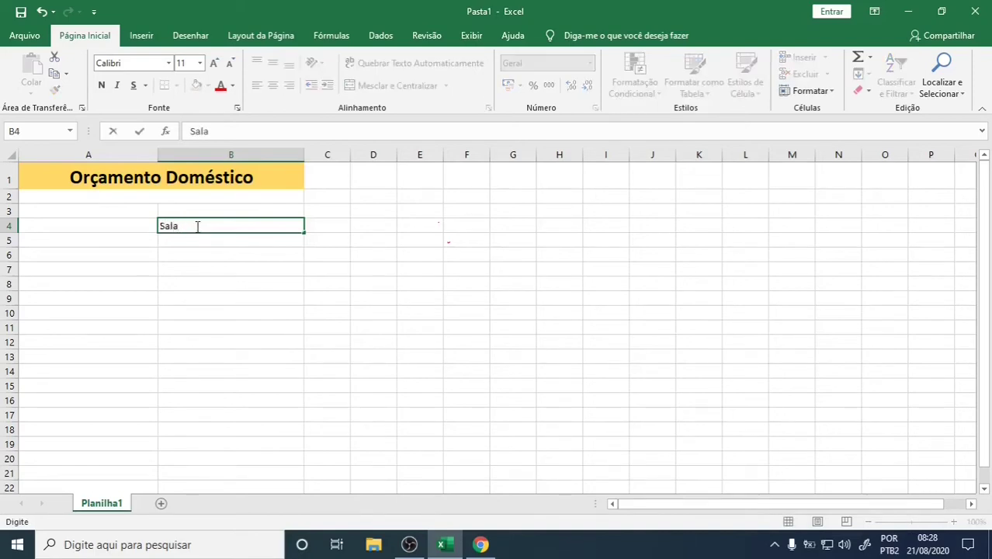
{"action": "type", "text": "rio"}
{"action": "left_click", "coordinate": [43, 12]}
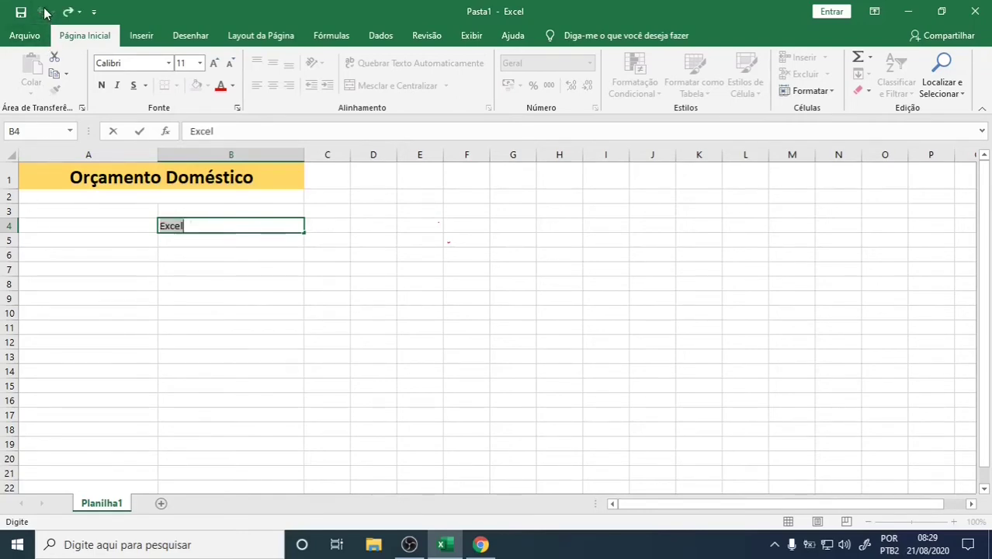
{"action": "left_click", "coordinate": [198, 238]}
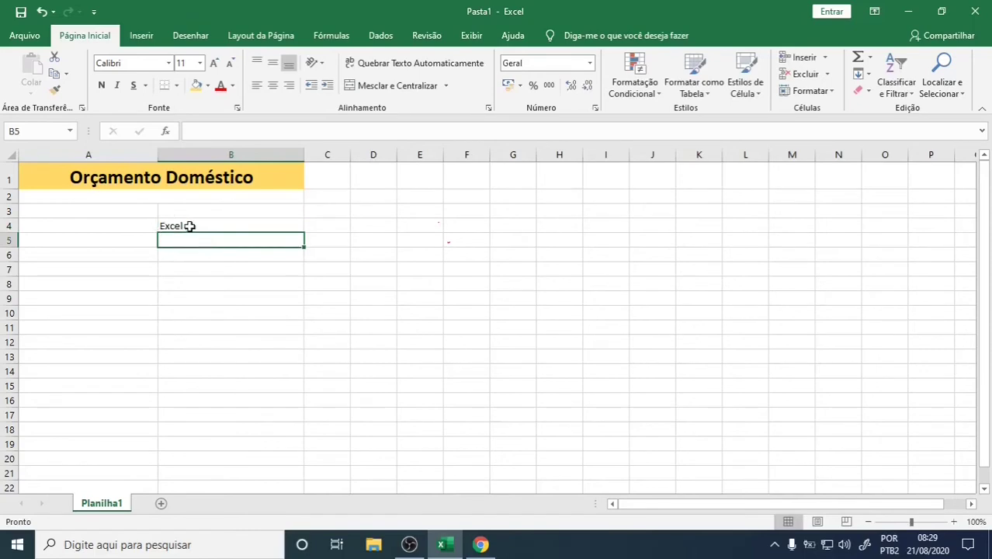
Step: Edit cell B4 in place, inserting "Curso de" before the existing word so that it reads "Curso de Excel"
{"action": "left_click", "coordinate": [189, 226]}
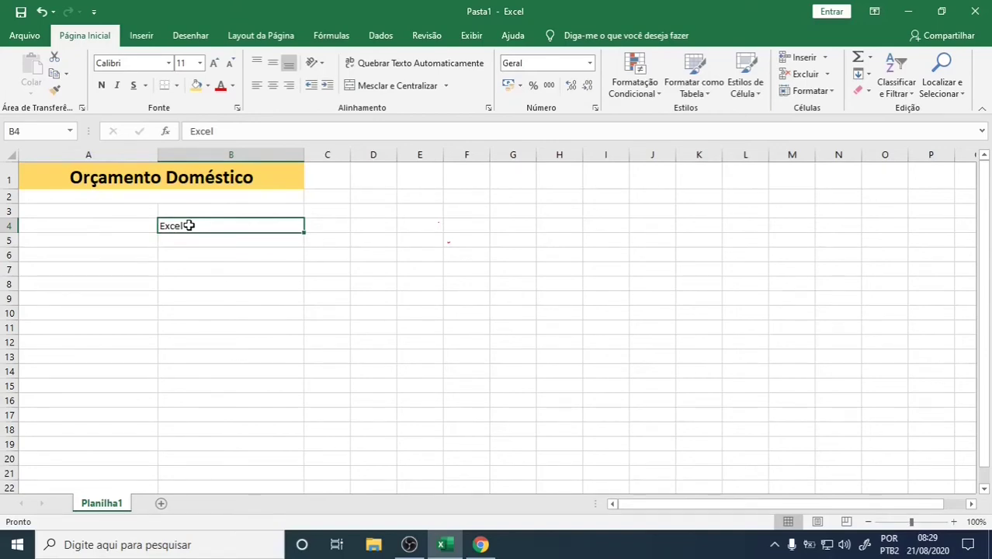
{"action": "double_click", "coordinate": [189, 226]}
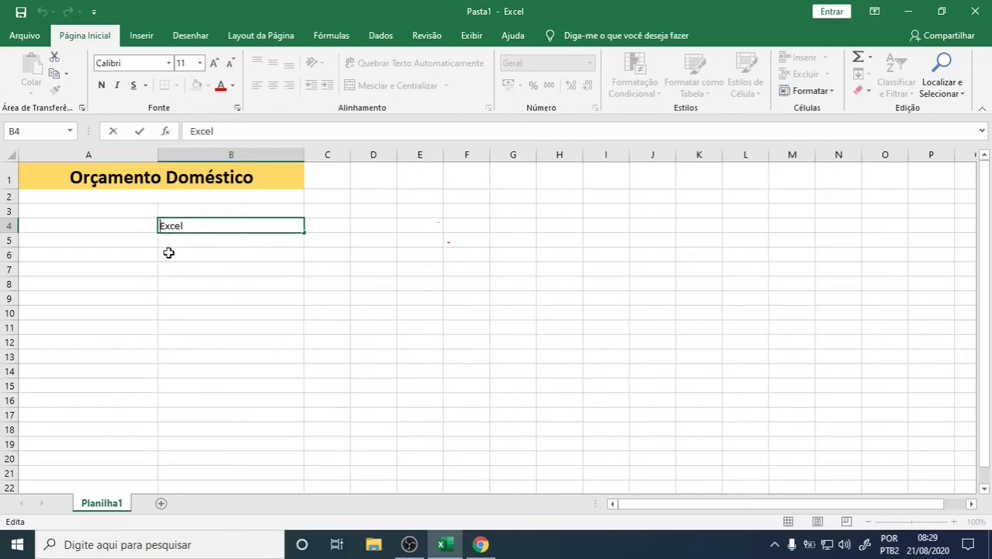
{"action": "type", "text": "C"}
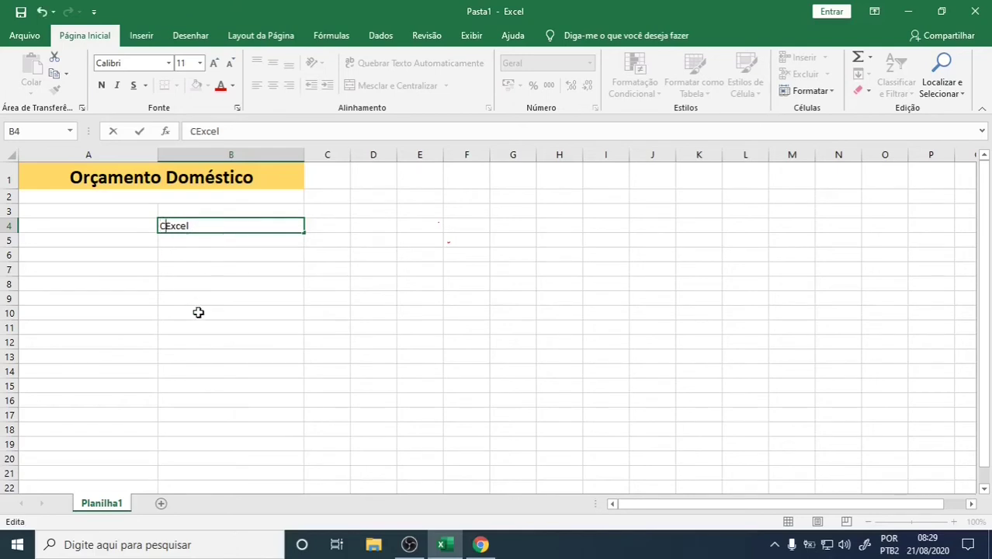
{"action": "type", "text": "urso de"}
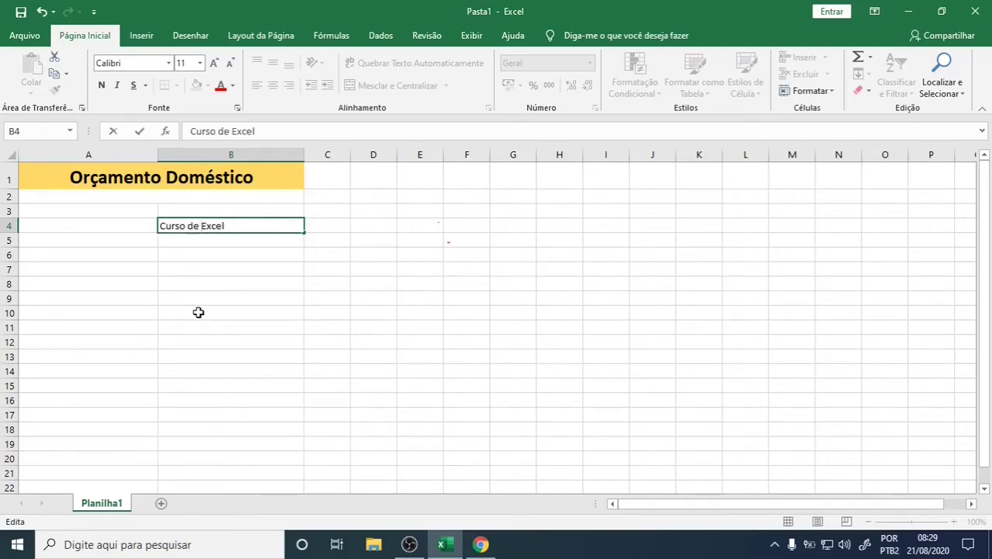
{"action": "left_click", "coordinate": [198, 270]}
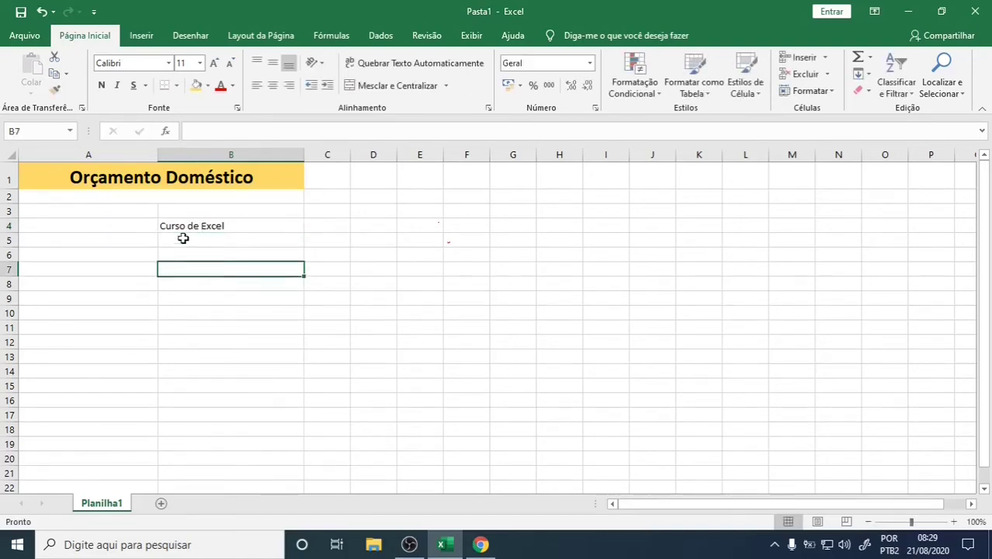
Step: Delete the sample text from cell B4
{"action": "key", "text": "Up"}
{"action": "key", "text": "Up"}
{"action": "key", "text": "Up"}
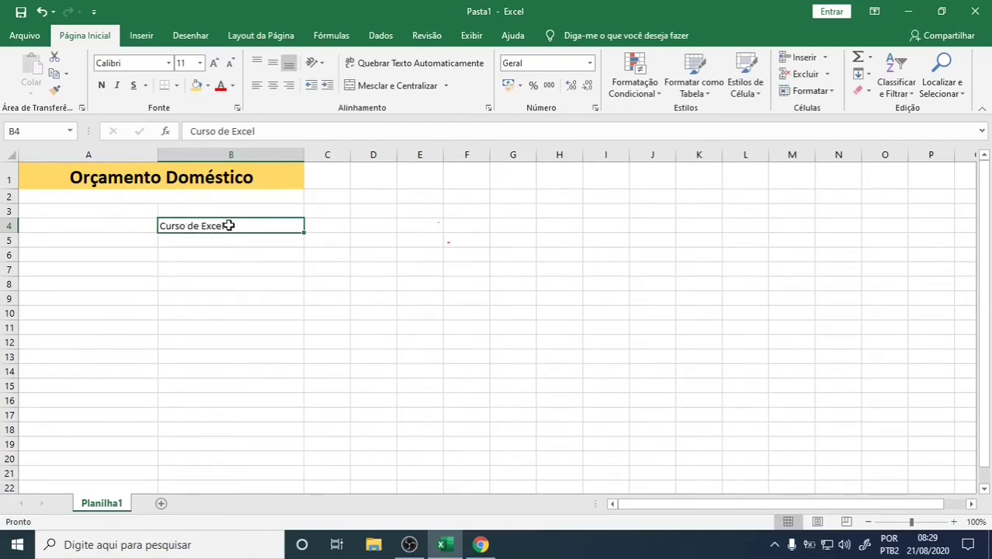
{"action": "key", "text": "Delete"}
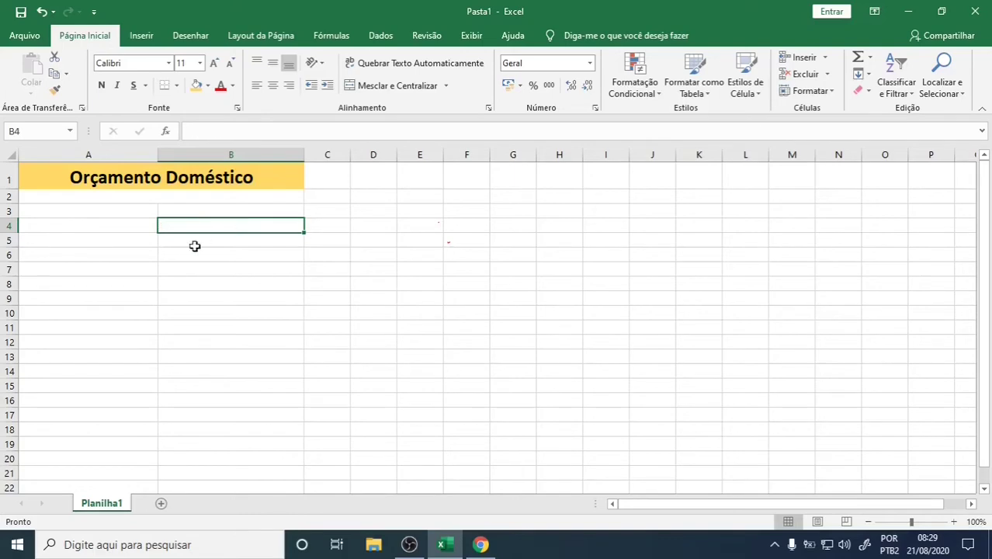
Step: Apply the Todas as Bordas border option to the range A1:B12
{"action": "left_click", "coordinate": [102, 212]}
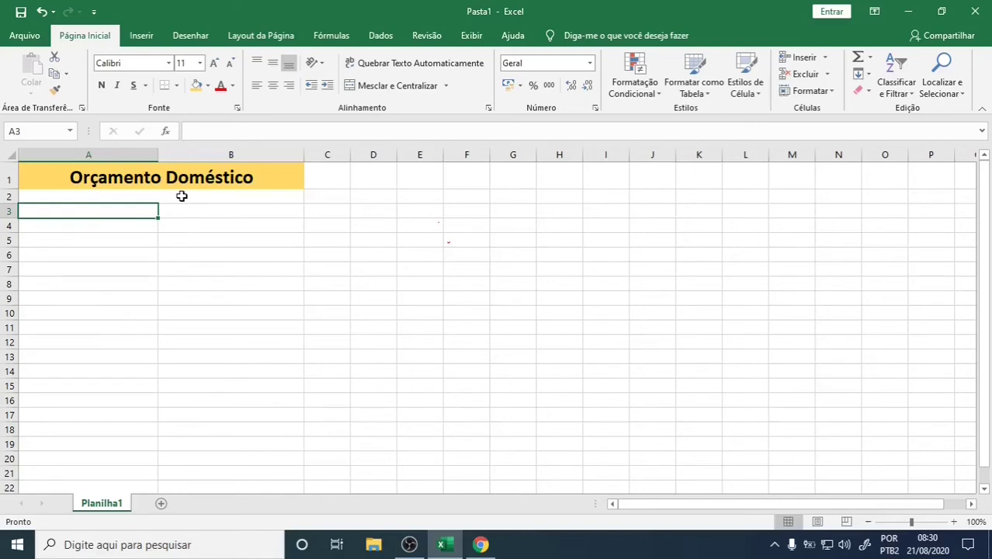
{"action": "left_click", "coordinate": [39, 177]}
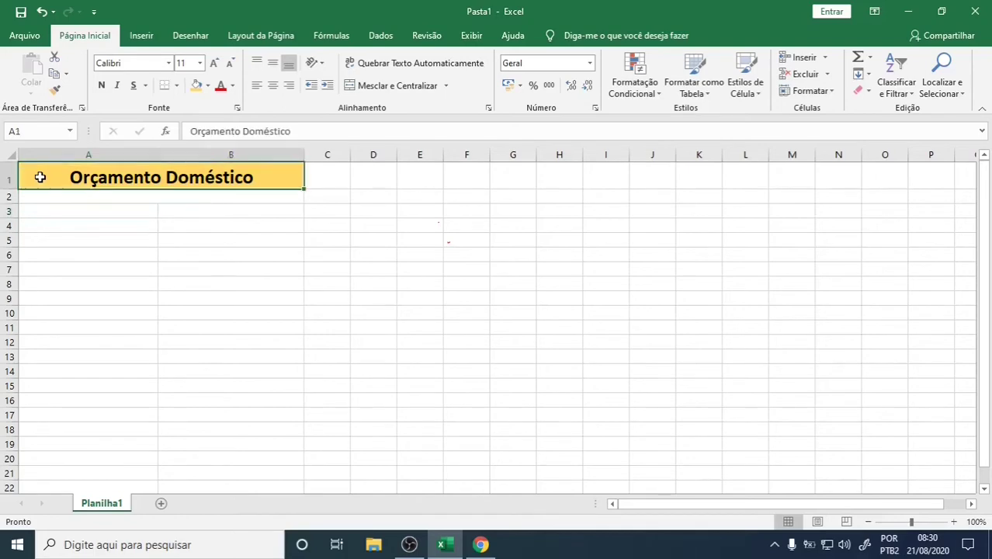
{"action": "left_click_drag", "start_coordinate": [40, 177], "coordinate": [180, 347]}
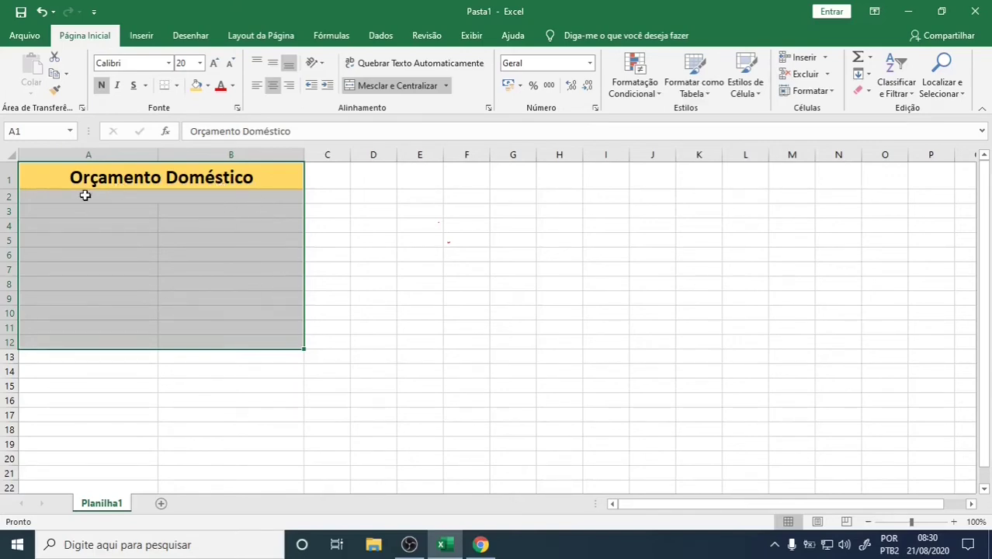
{"action": "left_click", "coordinate": [177, 86]}
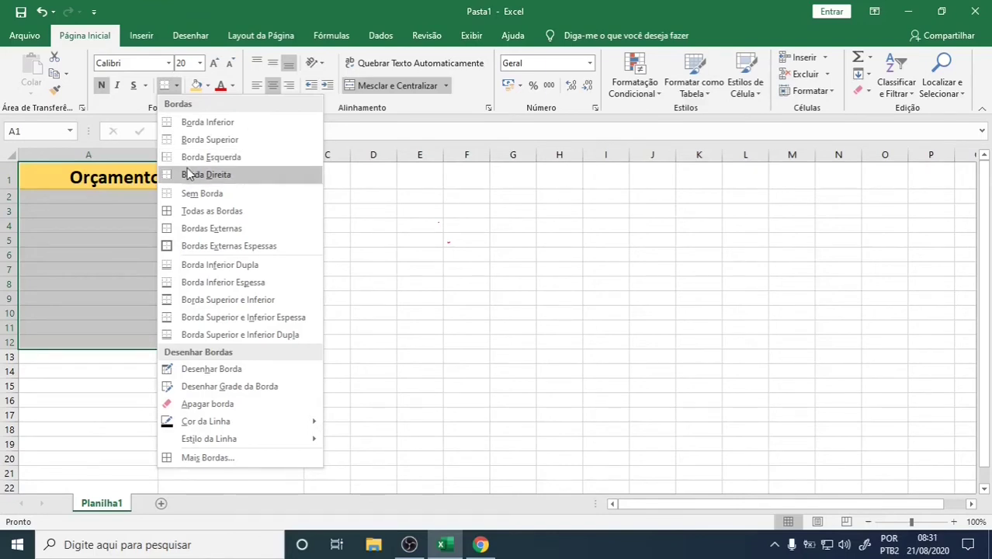
{"action": "left_click", "coordinate": [190, 215]}
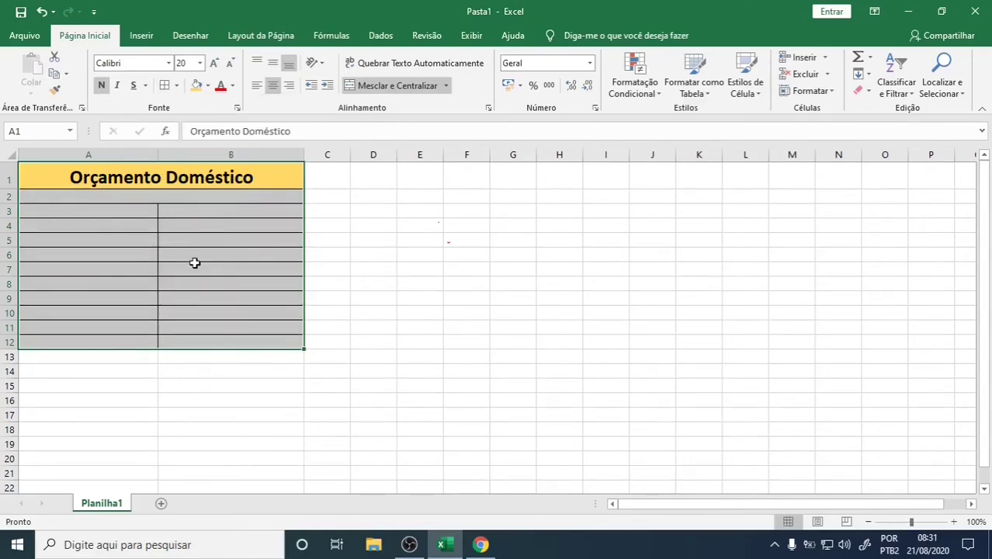
Step: Enter the heading "Receitas" in the merged cell A2 below the title and reselect that cell
{"action": "left_click", "coordinate": [157, 200]}
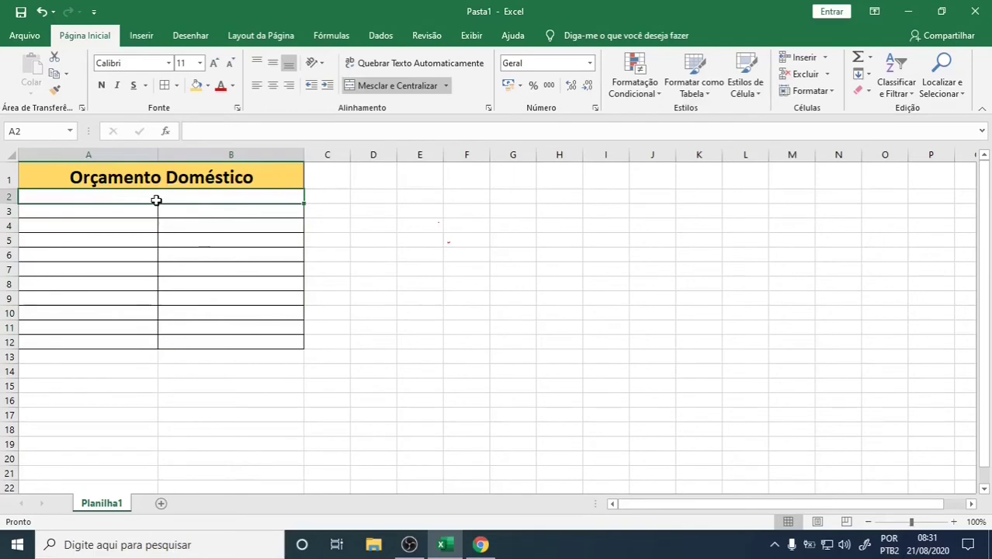
{"action": "type", "text": "Receitas"}
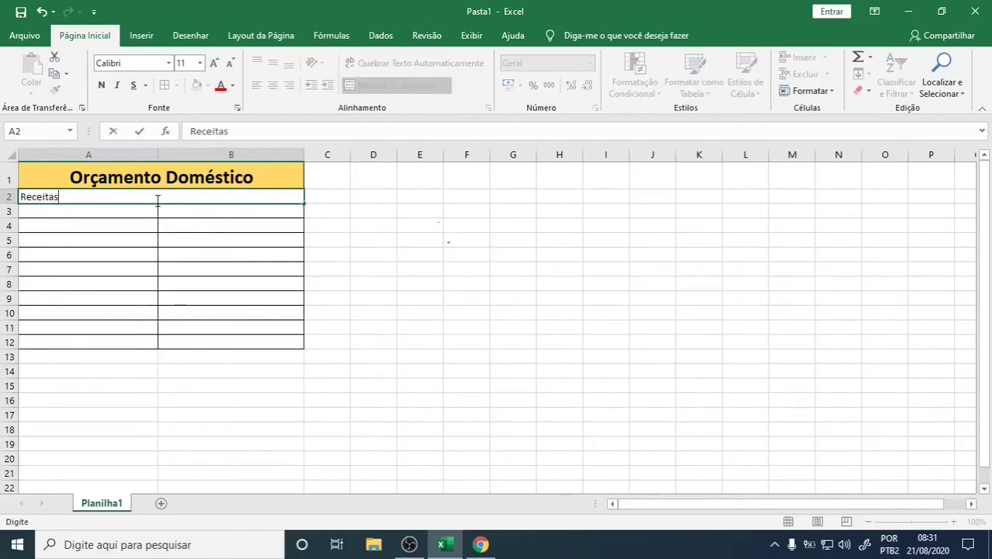
{"action": "left_click", "coordinate": [148, 181]}
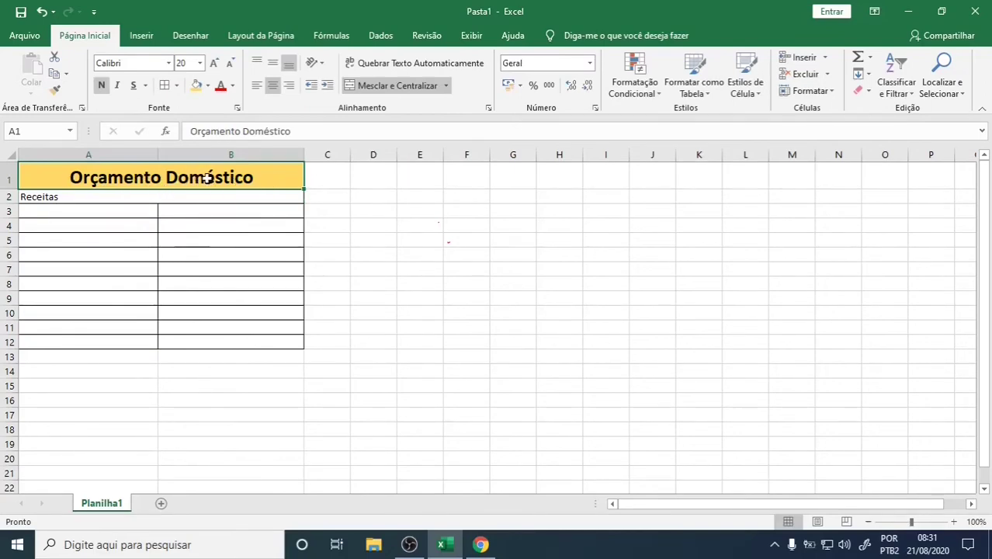
{"action": "left_click", "coordinate": [139, 197]}
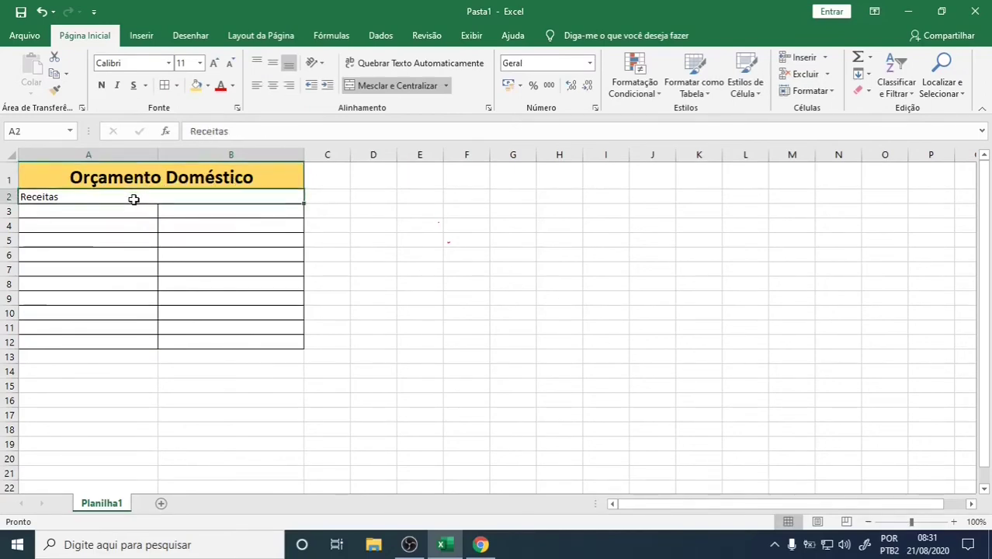
Step: Format the "Receitas" heading in A2 as bold, centred, size 16, with a light blue fill
{"action": "left_click", "coordinate": [101, 85]}
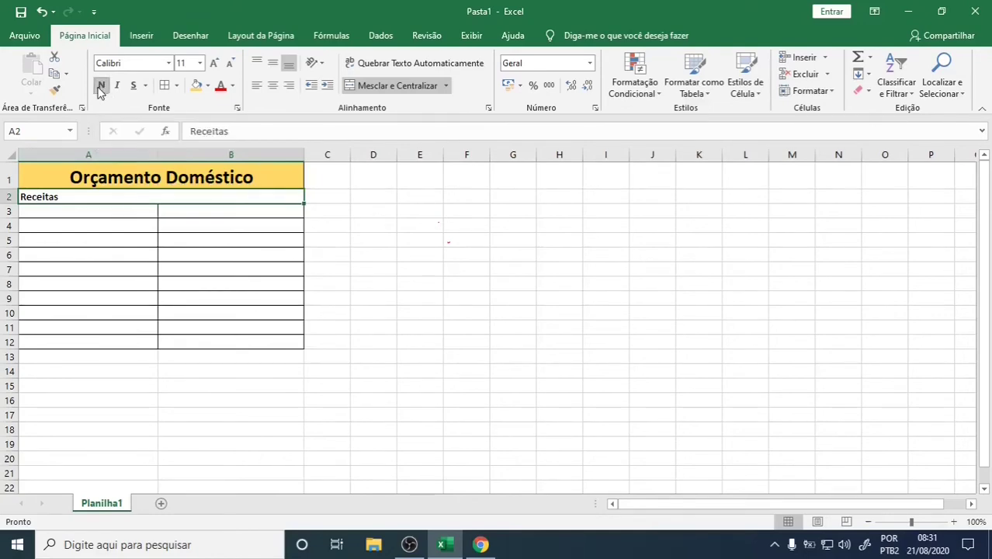
{"action": "left_click", "coordinate": [274, 86]}
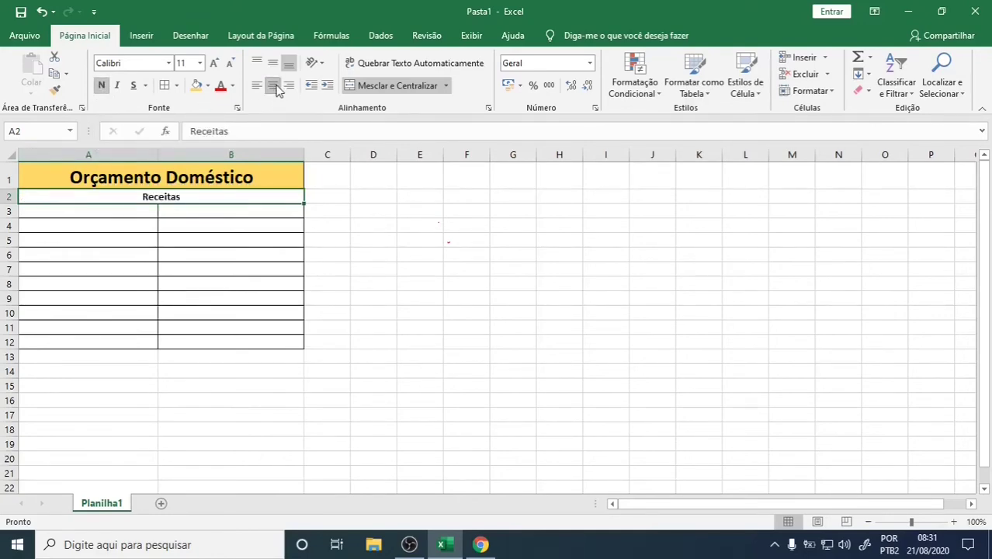
{"action": "left_click", "coordinate": [207, 87]}
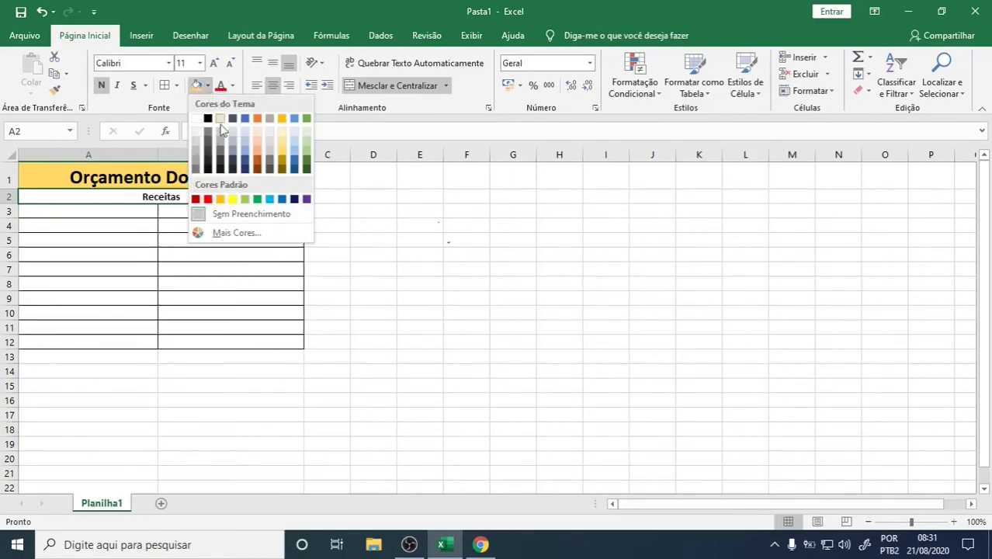
{"action": "left_click", "coordinate": [295, 155]}
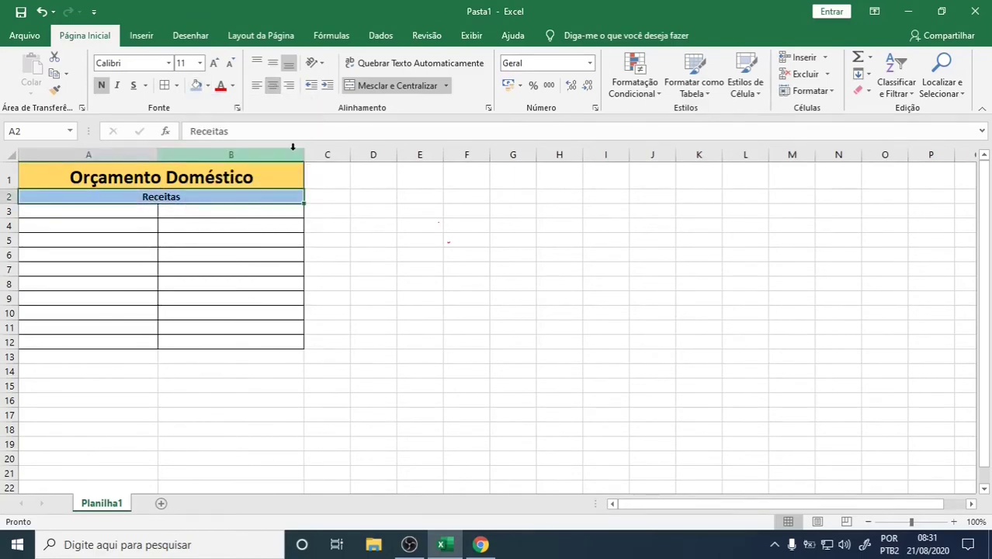
{"action": "left_click", "coordinate": [200, 63]}
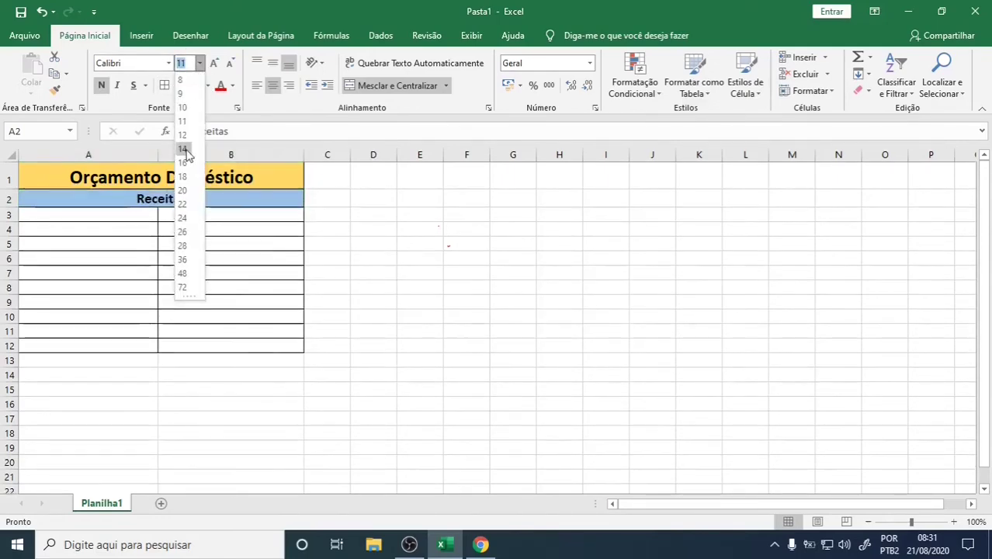
{"action": "left_click", "coordinate": [183, 162]}
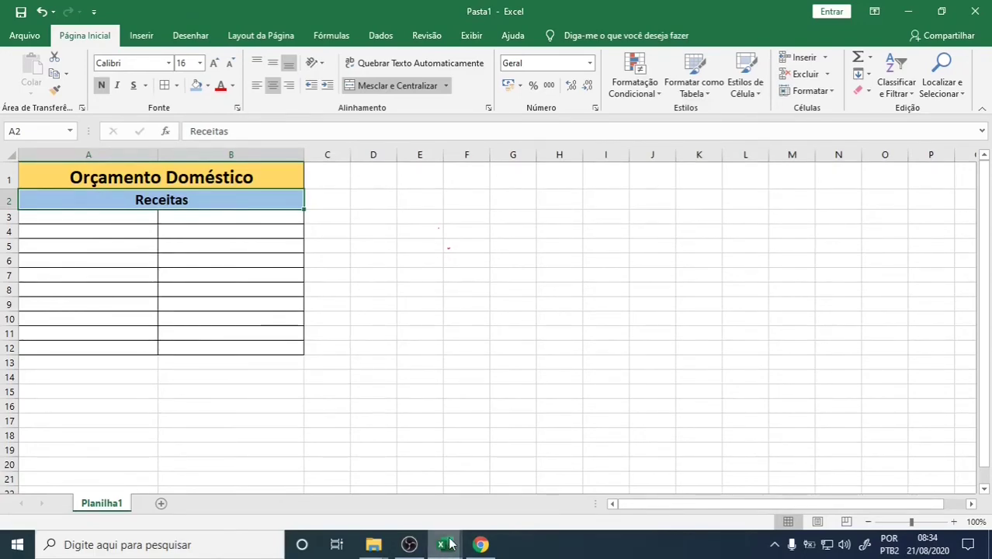
Step: Switch to the EXCEL CONTROLE DE CONTAS workbook and examine the model's title, Receitas heading and Salário row
{"action": "mouse_move", "coordinate": [449, 544]}
{"action": "left_click", "coordinate": [516, 485]}
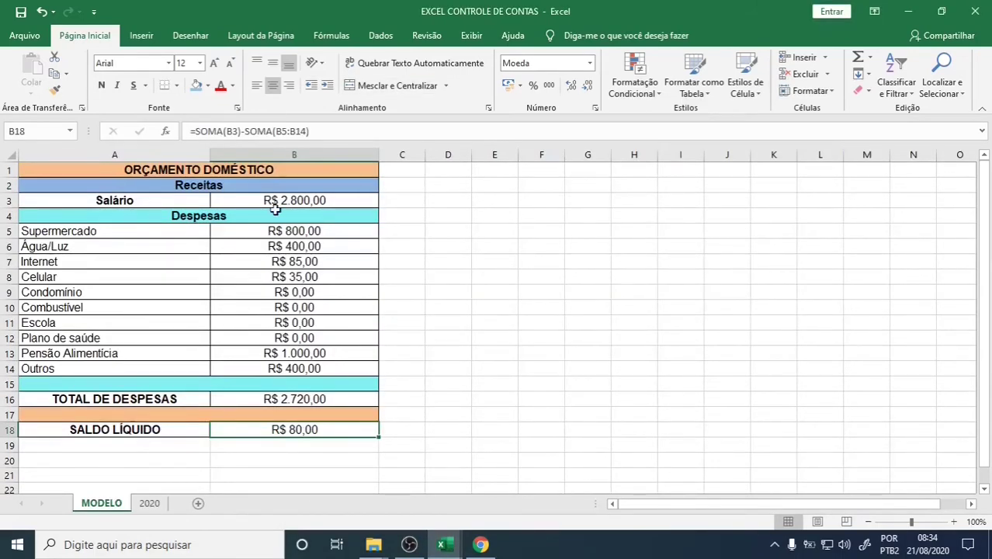
{"action": "left_click", "coordinate": [211, 169]}
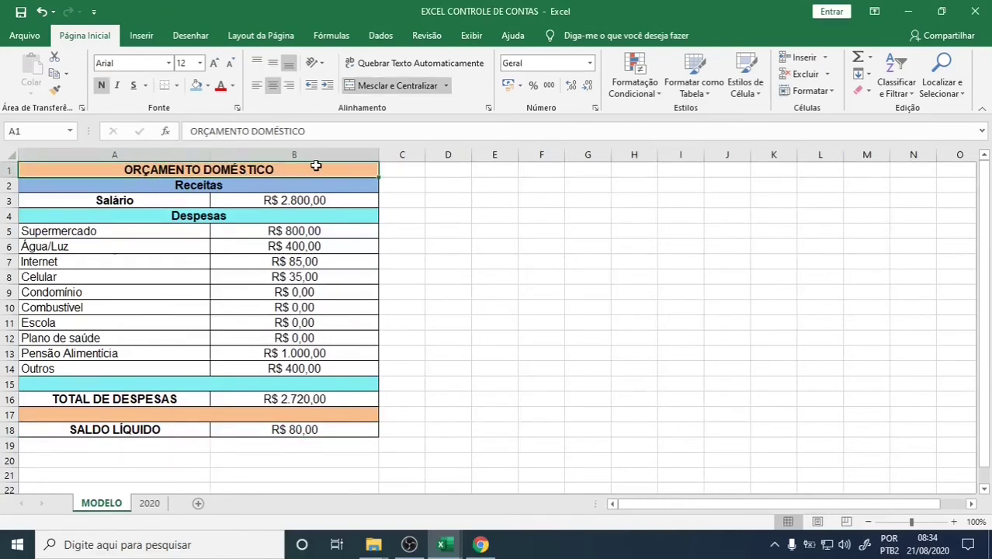
{"action": "left_click", "coordinate": [211, 188]}
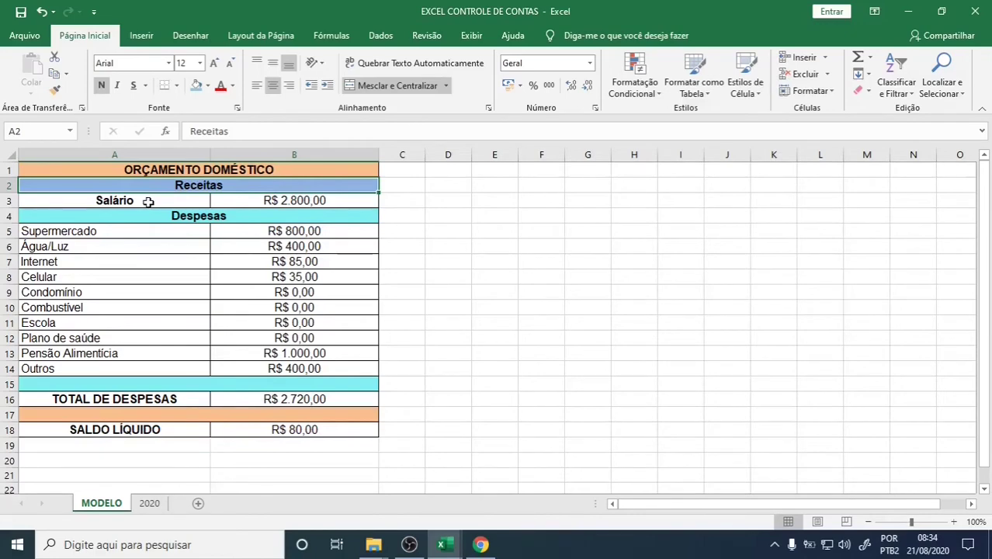
{"action": "left_click", "coordinate": [148, 201]}
{"action": "left_click", "coordinate": [268, 202]}
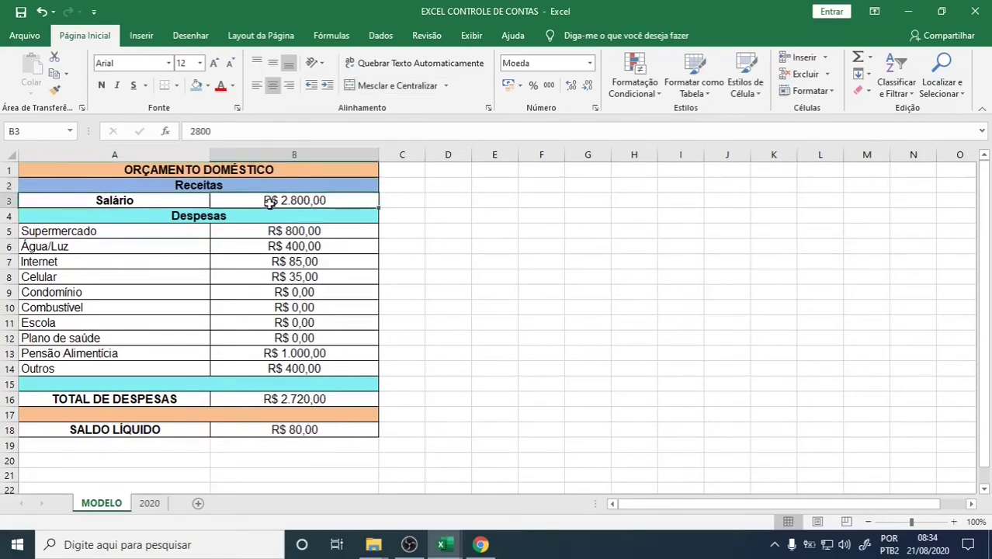
{"action": "left_click", "coordinate": [142, 200]}
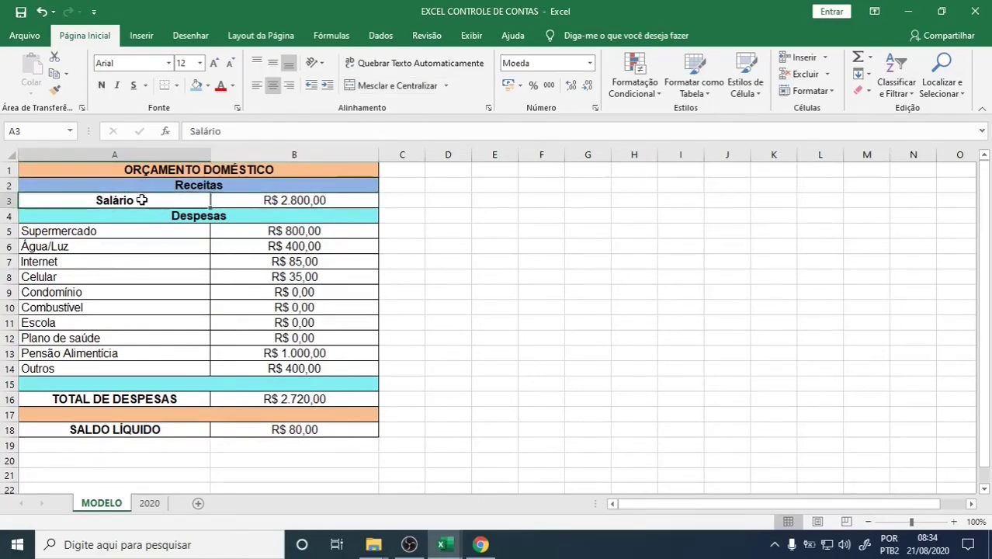
{"action": "left_click", "coordinate": [256, 204]}
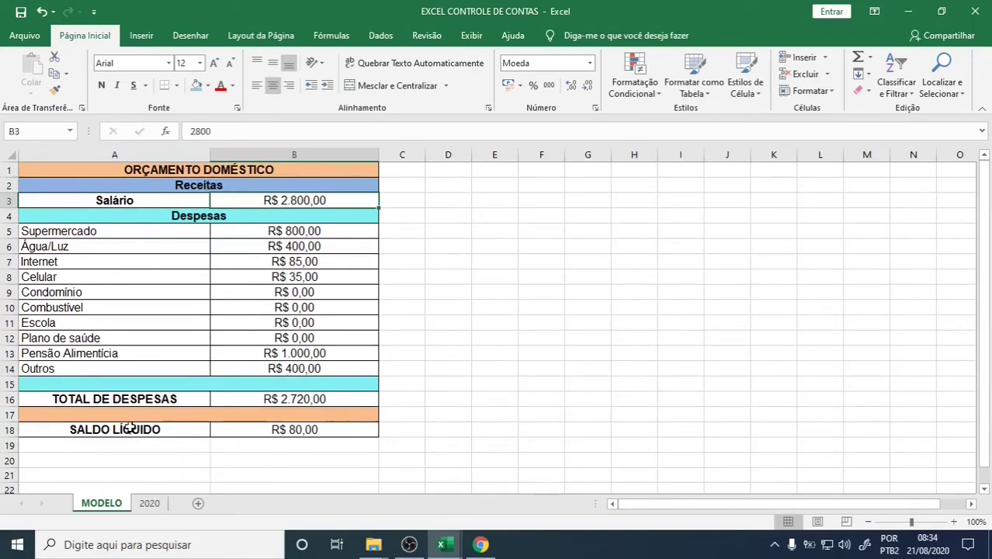
Step: Return to the Pasta1 workbook and apply the Todas as Bordas border option to the range A13:B18
{"action": "mouse_move", "coordinate": [443, 543]}
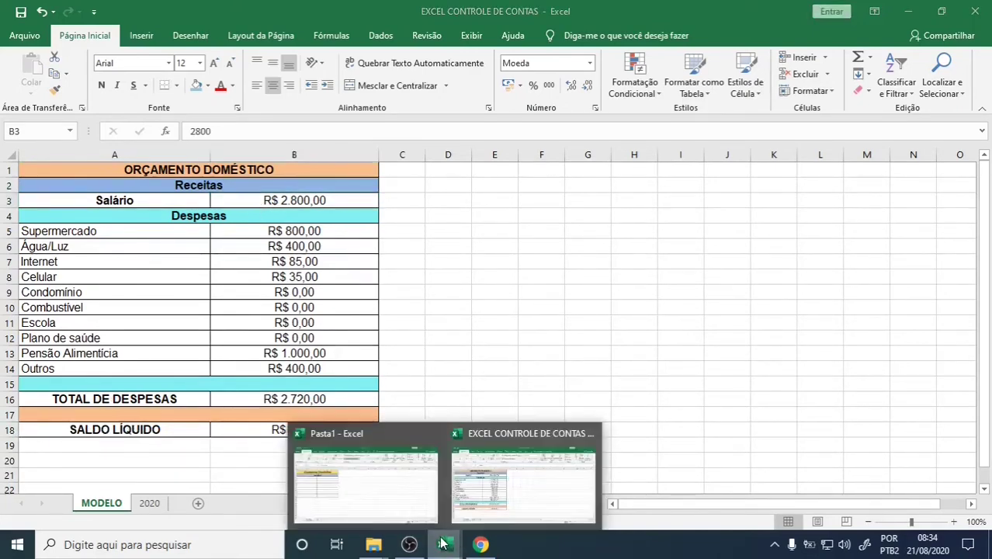
{"action": "left_click", "coordinate": [376, 503]}
{"action": "left_click_drag", "start_coordinate": [85, 362], "coordinate": [198, 437]}
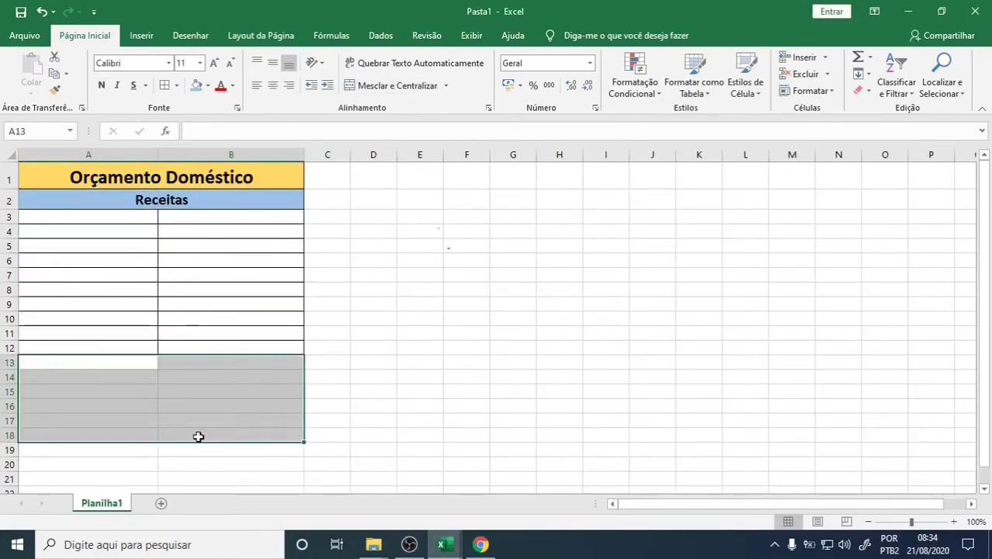
{"action": "left_click", "coordinate": [176, 89]}
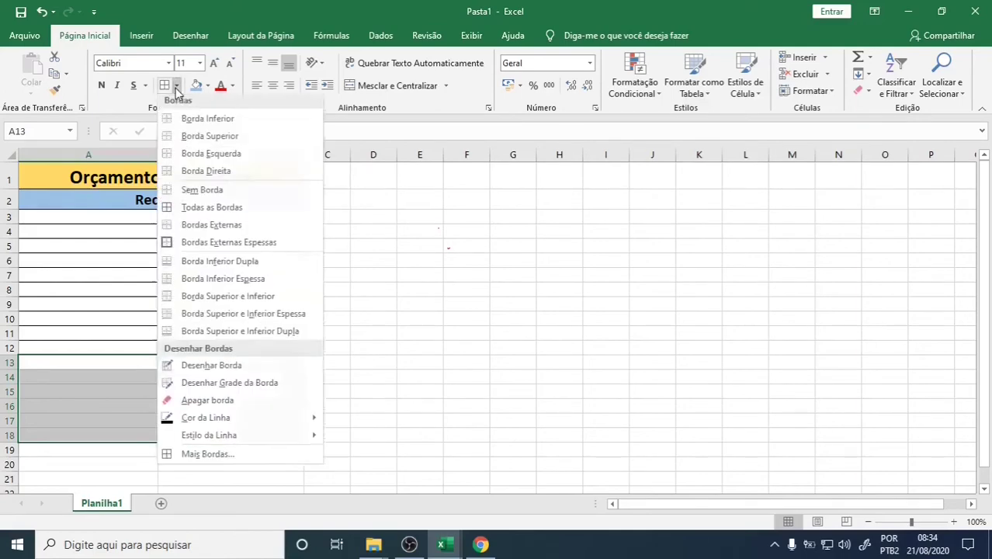
{"action": "left_click", "coordinate": [196, 214]}
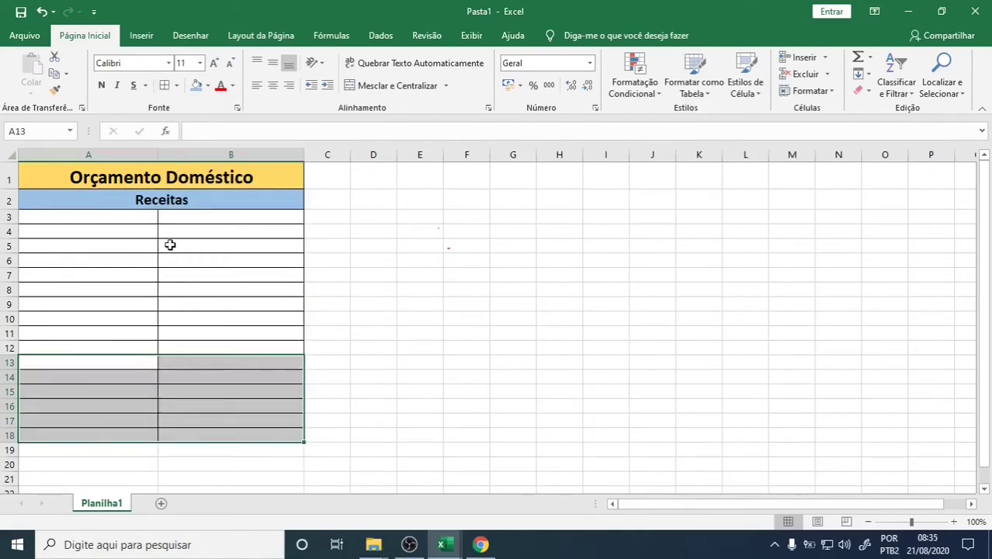
Step: Enter the label "Salário" in cell A3 and the amount 2800 in cell B3
{"action": "left_click", "coordinate": [123, 217]}
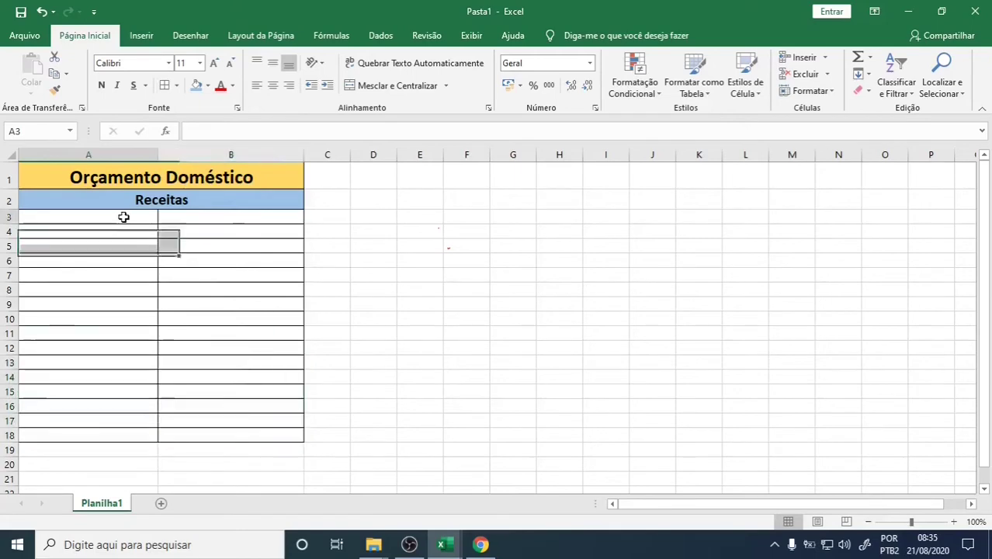
{"action": "type", "text": "Salário"}
{"action": "left_click", "coordinate": [205, 220]}
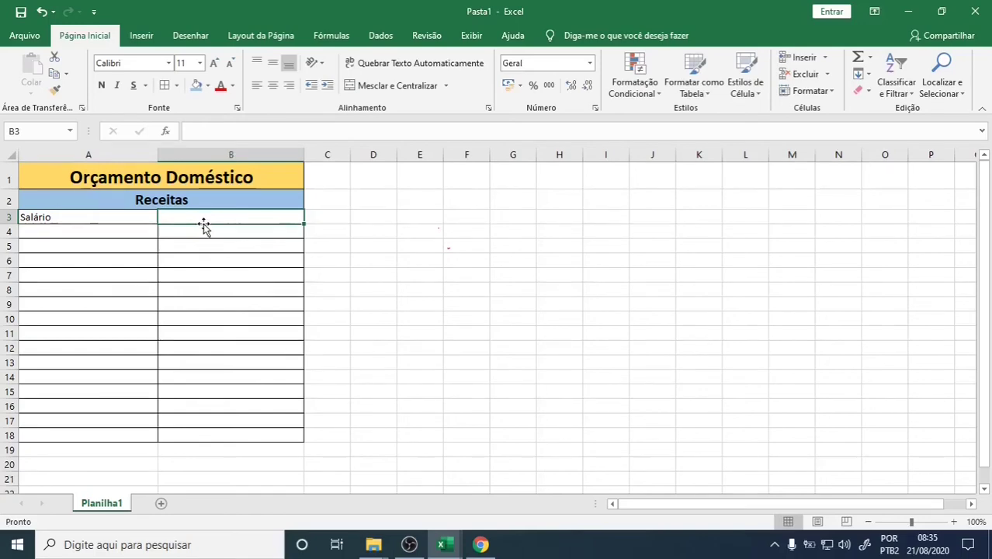
{"action": "type", "text": "2800"}
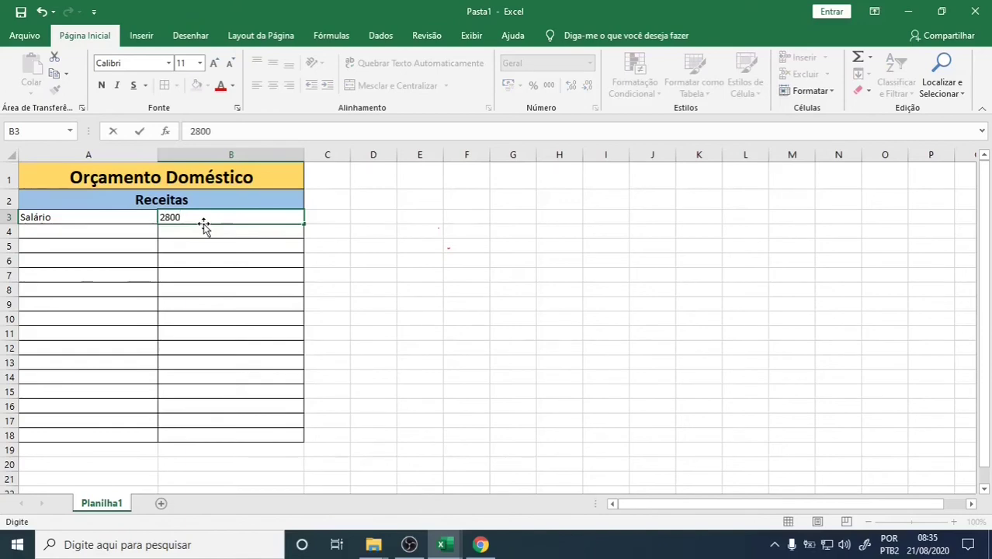
{"action": "key", "text": "Return"}
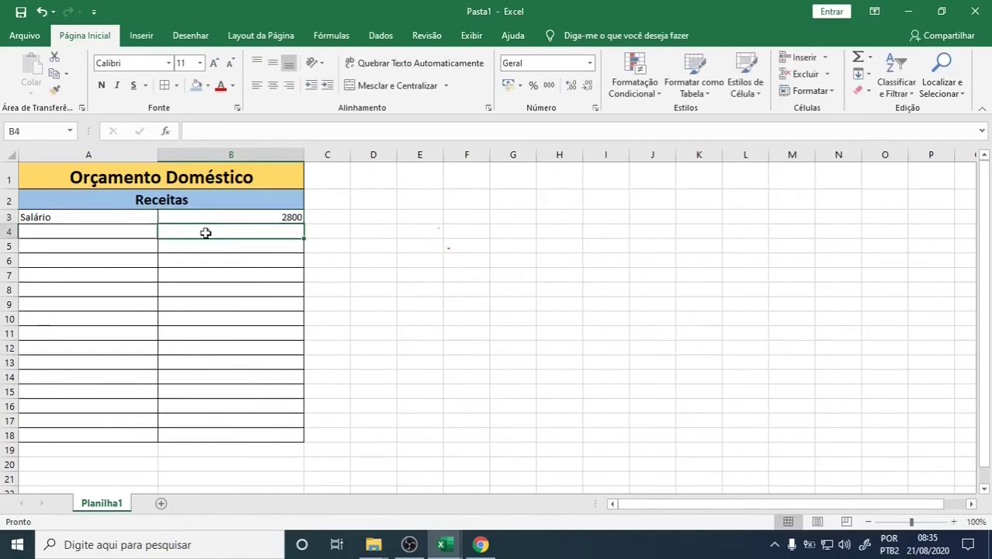
{"action": "left_click", "coordinate": [257, 216]}
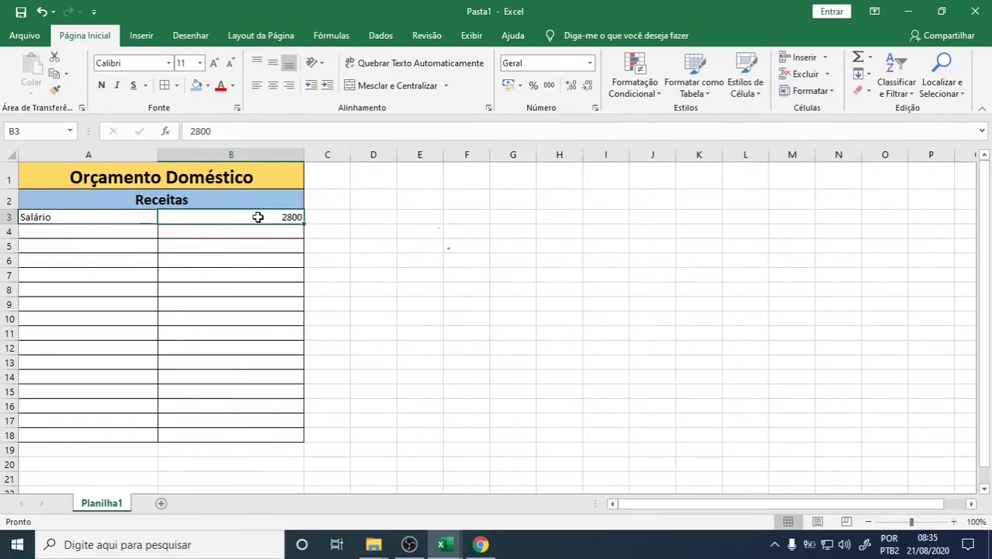
{"action": "mouse_move", "coordinate": [256, 217]}
{"action": "left_mouse_down"}
{"action": "mouse_move", "coordinate": [241, 432]}
{"action": "mouse_move", "coordinate": [246, 220]}
{"action": "left_mouse_up"}
{"action": "left_click_drag", "start_coordinate": [234, 324], "coordinate": [226, 435]}
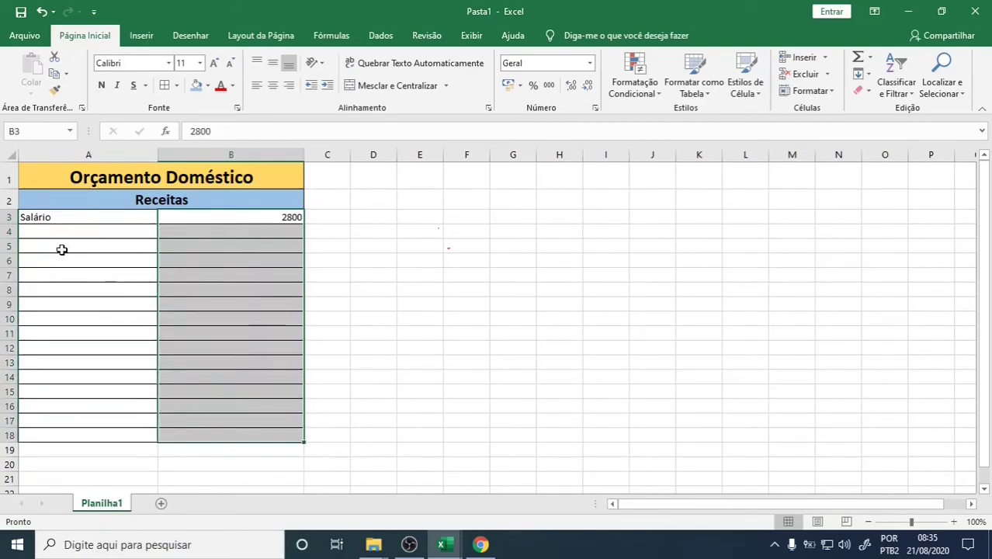
{"action": "left_click_drag", "start_coordinate": [60, 247], "coordinate": [52, 394]}
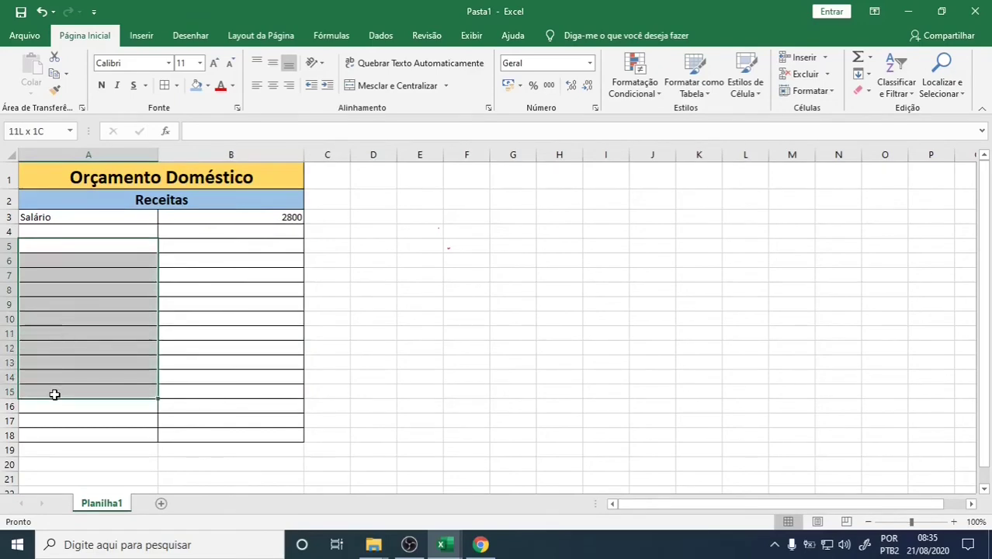
{"action": "left_click_drag", "start_coordinate": [213, 247], "coordinate": [202, 408]}
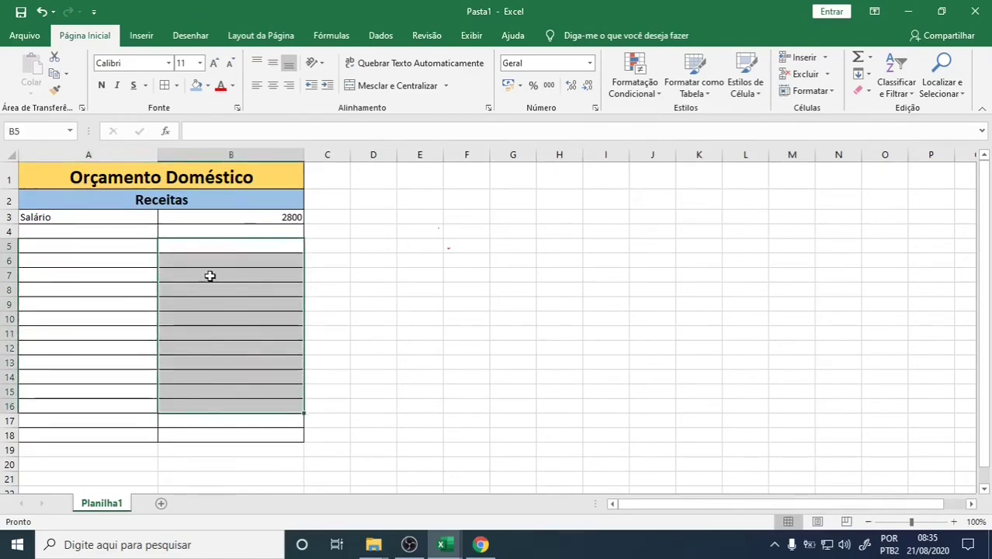
Step: Format the salary amount in B3 as Moeda with the R$ symbol and 2 decimal places
{"action": "left_click", "coordinate": [220, 218]}
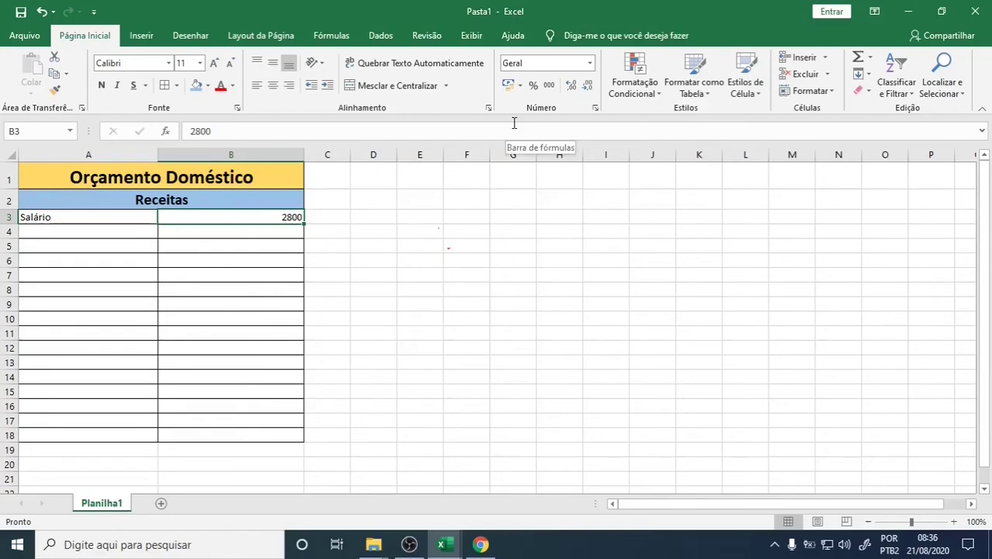
{"action": "right_click", "coordinate": [248, 216]}
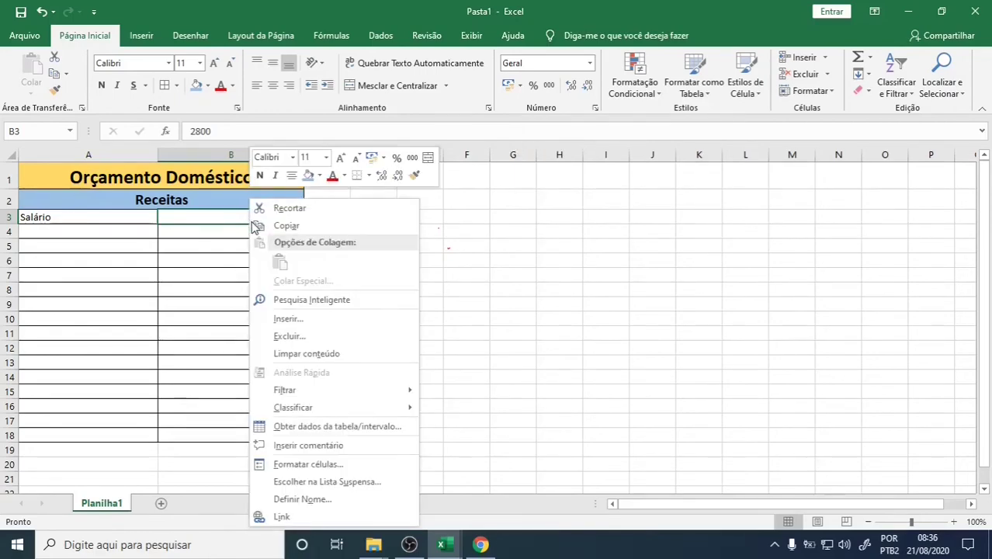
{"action": "left_click", "coordinate": [287, 466]}
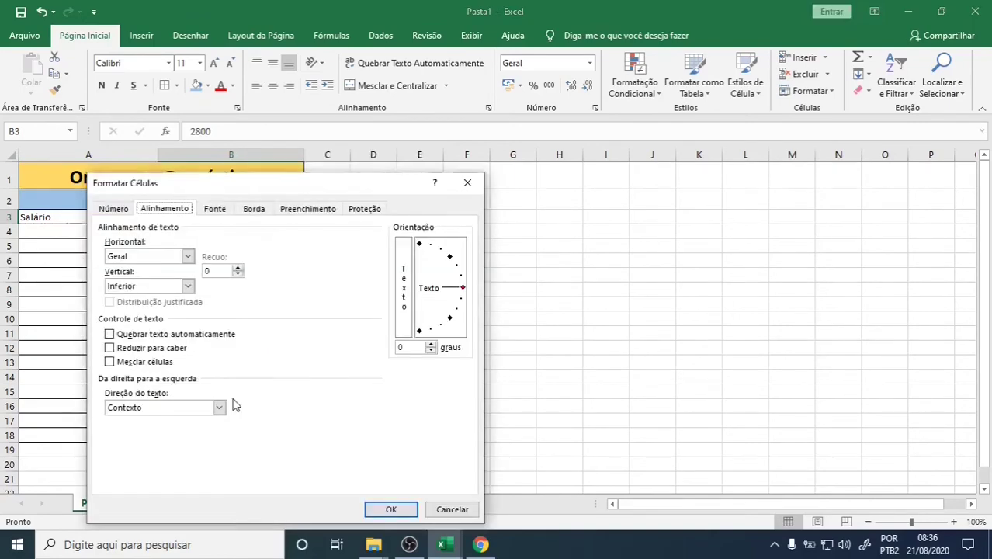
{"action": "left_click", "coordinate": [111, 211]}
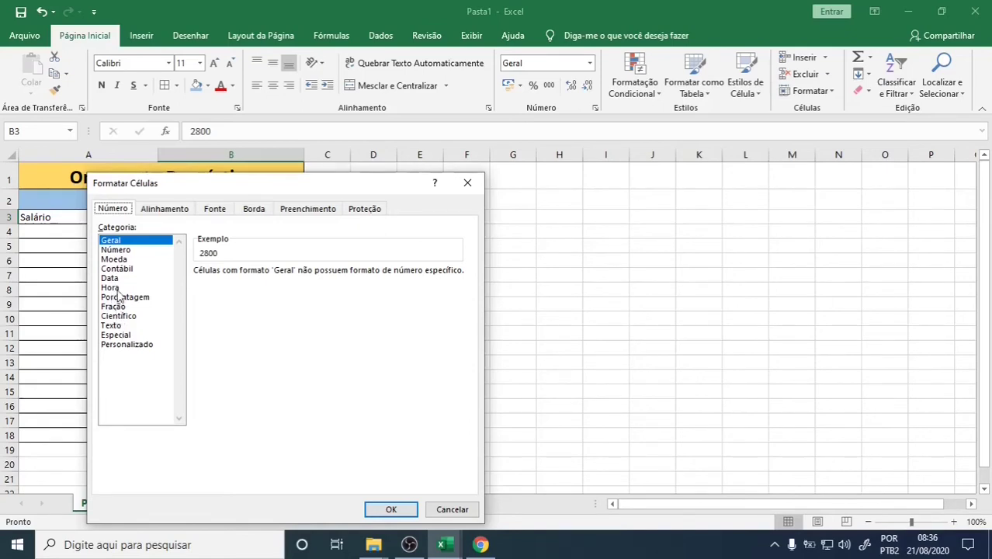
{"action": "left_click", "coordinate": [122, 260]}
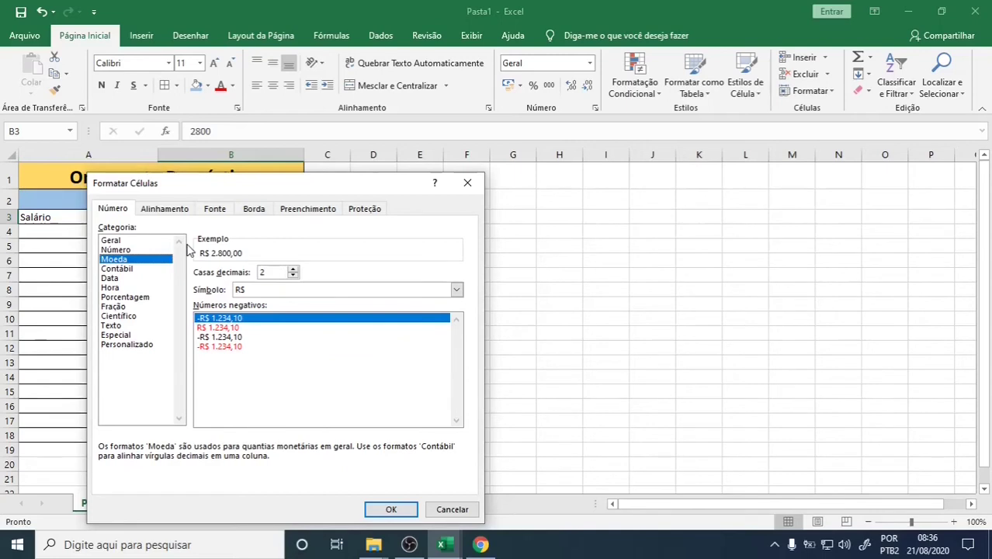
{"action": "left_click", "coordinate": [391, 509]}
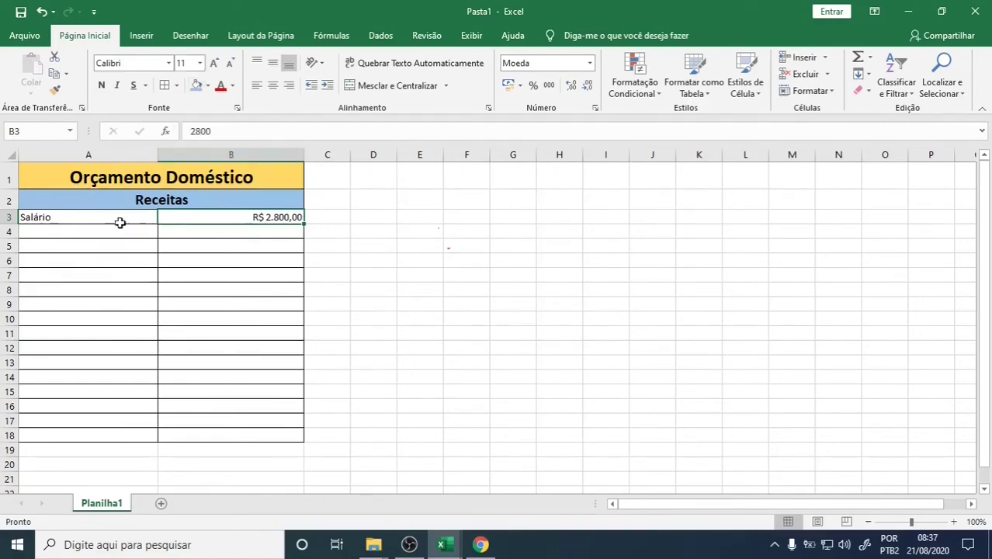
Step: Set the font size of the range A3:B18 to 14 and reselect the Salário cell
{"action": "left_click", "coordinate": [121, 228]}
{"action": "left_click", "coordinate": [116, 216]}
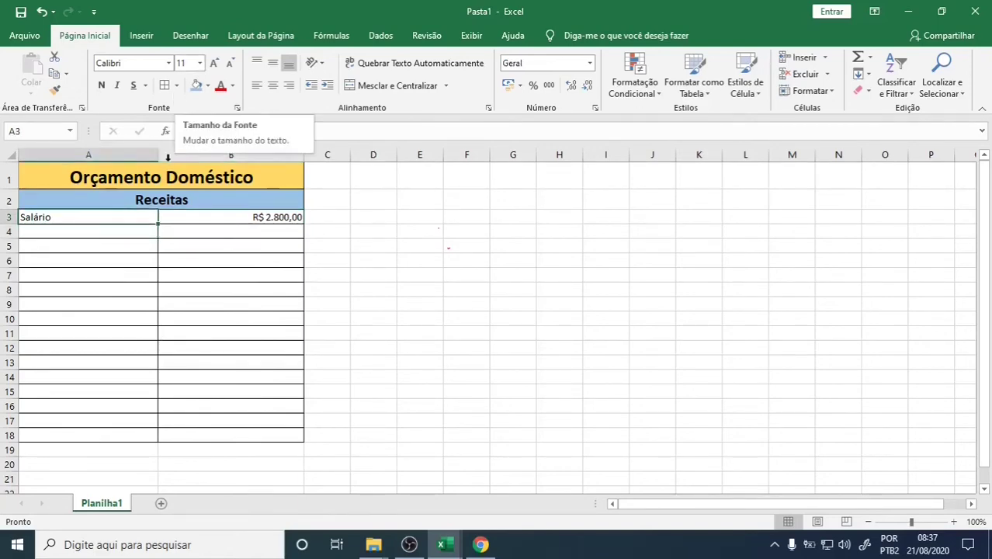
{"action": "left_click_drag", "start_coordinate": [94, 218], "coordinate": [216, 436]}
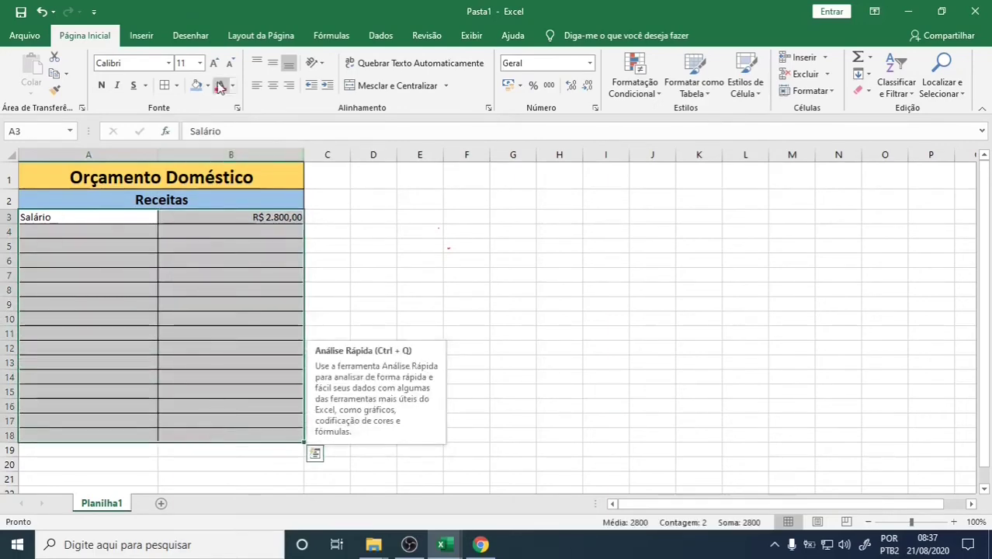
{"action": "left_click", "coordinate": [199, 64]}
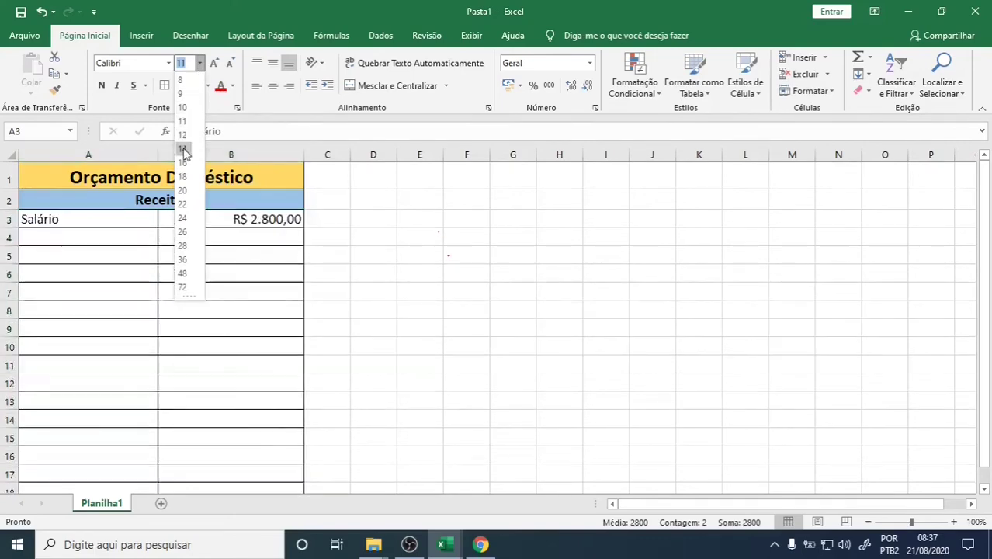
{"action": "left_click", "coordinate": [184, 149]}
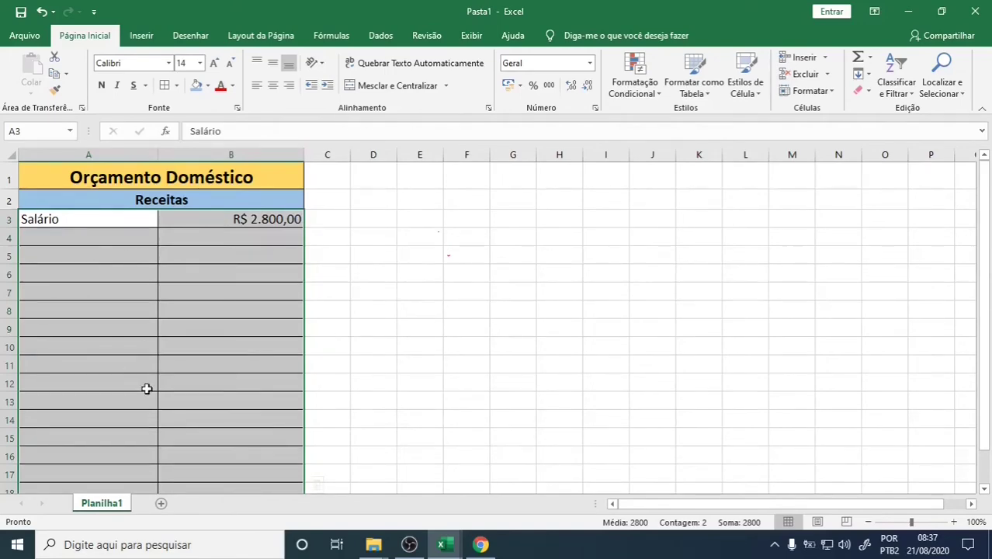
{"action": "scroll", "coordinate": [146, 388], "scroll_direction": "down", "scroll_amount": 1}
{"action": "scroll", "coordinate": [146, 388], "scroll_direction": "up", "scroll_amount": 1}
{"action": "left_click", "coordinate": [128, 224]}
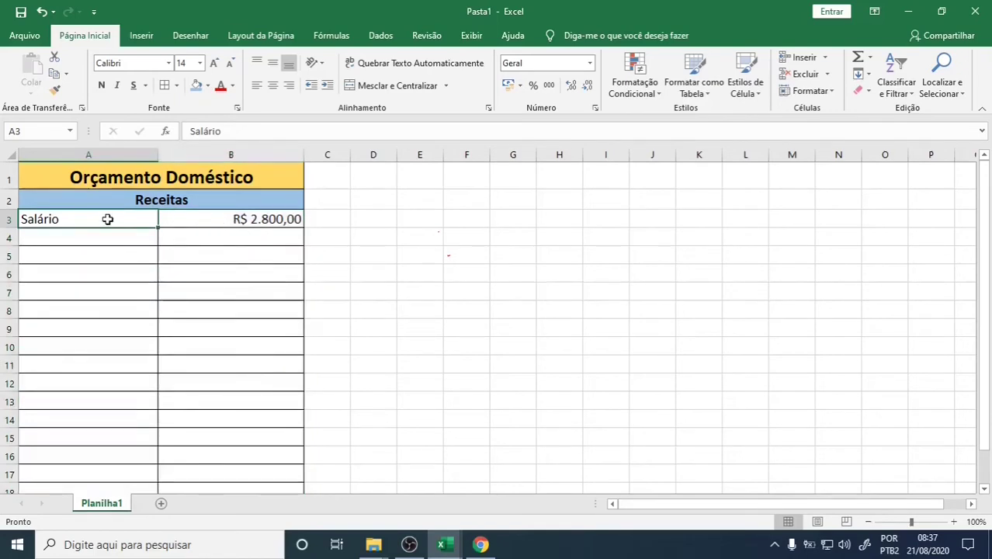
Step: Left-align the range A3:A18 and centre the range B3:B18, using the EXCEL CONTROLE DE CONTAS workbook as the alignment reference
{"action": "left_click_drag", "start_coordinate": [91, 237], "coordinate": [93, 441]}
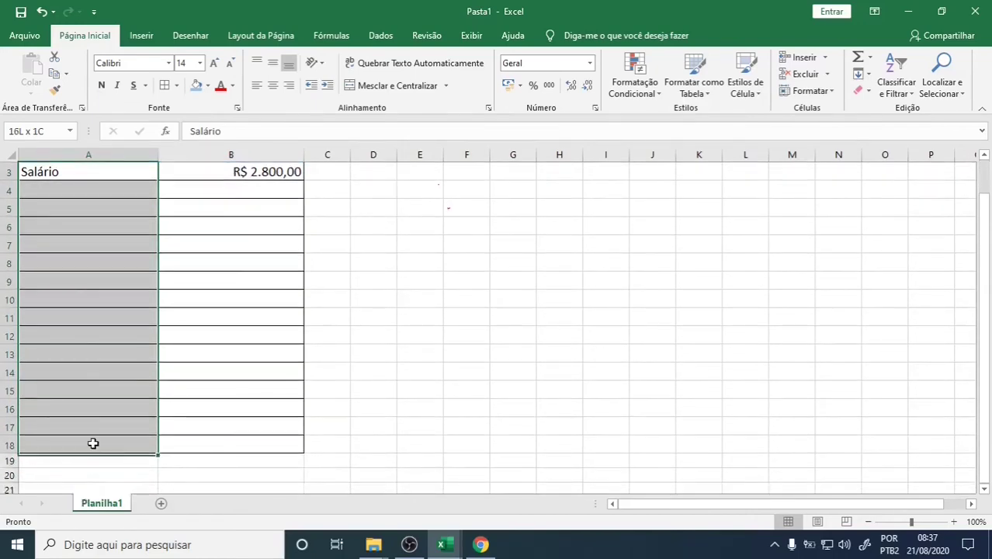
{"action": "left_click", "coordinate": [256, 86]}
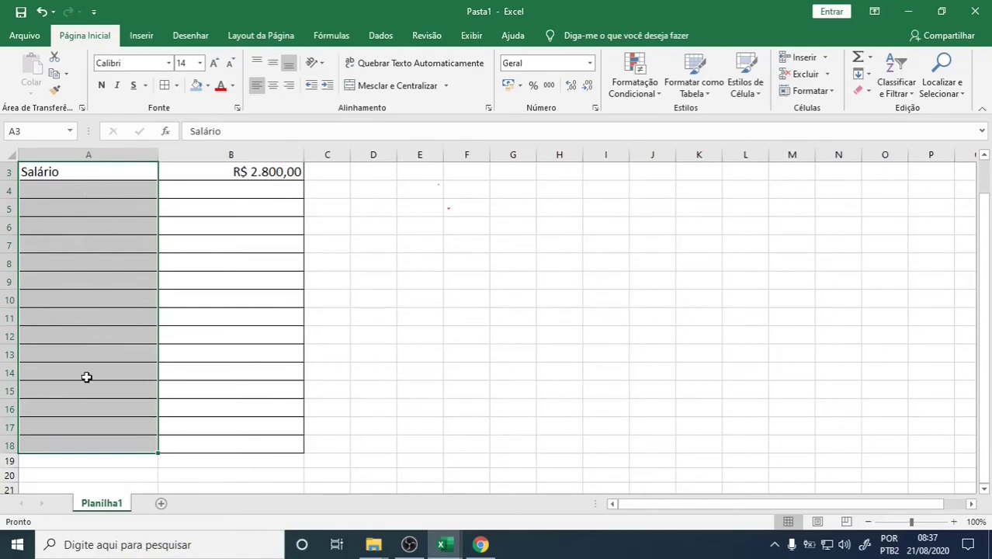
{"action": "left_click_drag", "start_coordinate": [208, 170], "coordinate": [210, 443]}
{"action": "left_click", "coordinate": [442, 544]}
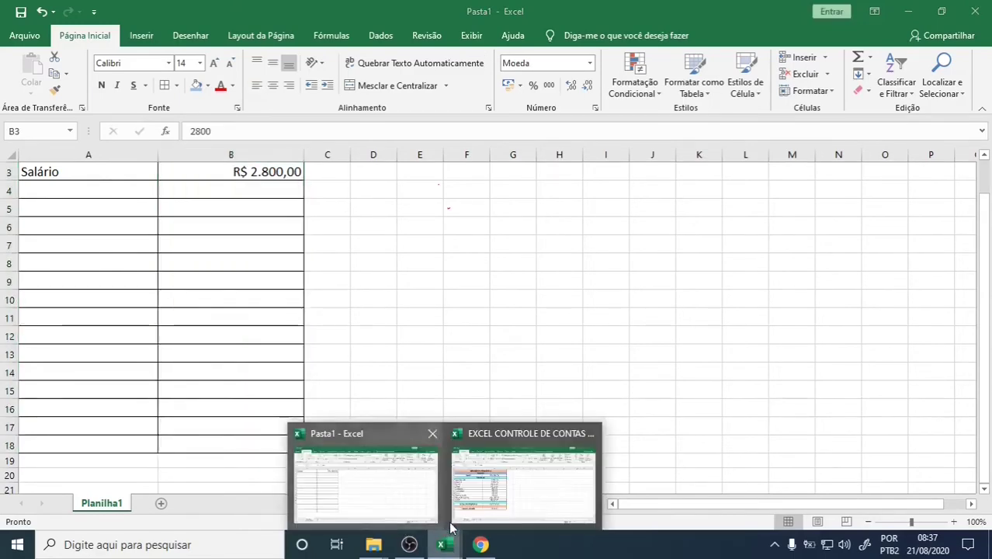
{"action": "left_click", "coordinate": [481, 510]}
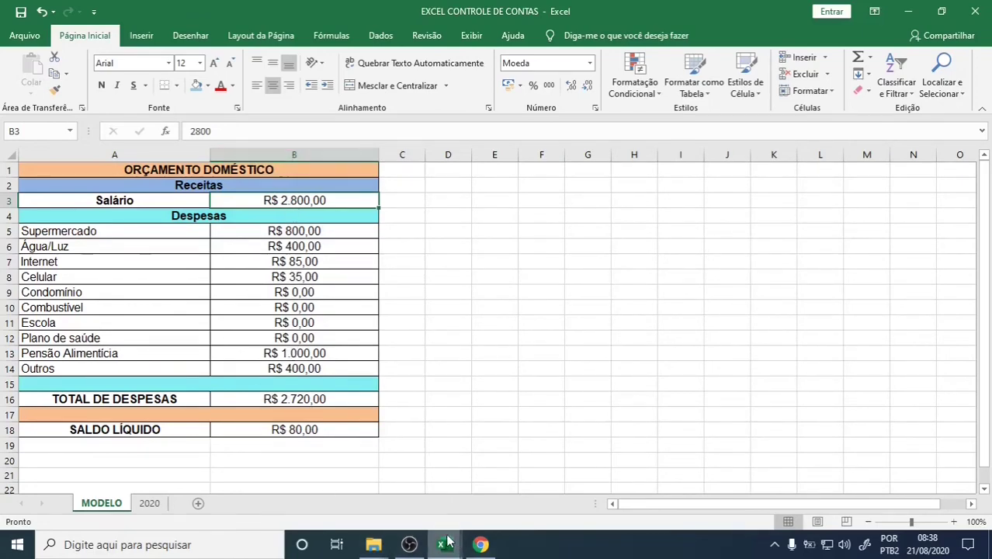
{"action": "mouse_move", "coordinate": [444, 543]}
{"action": "left_click", "coordinate": [394, 491]}
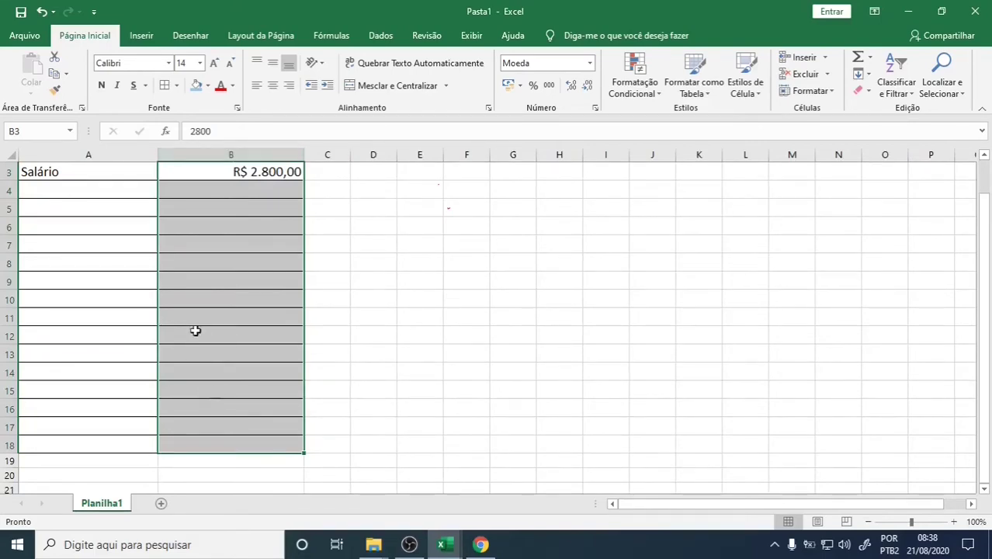
{"action": "left_click", "coordinate": [273, 86]}
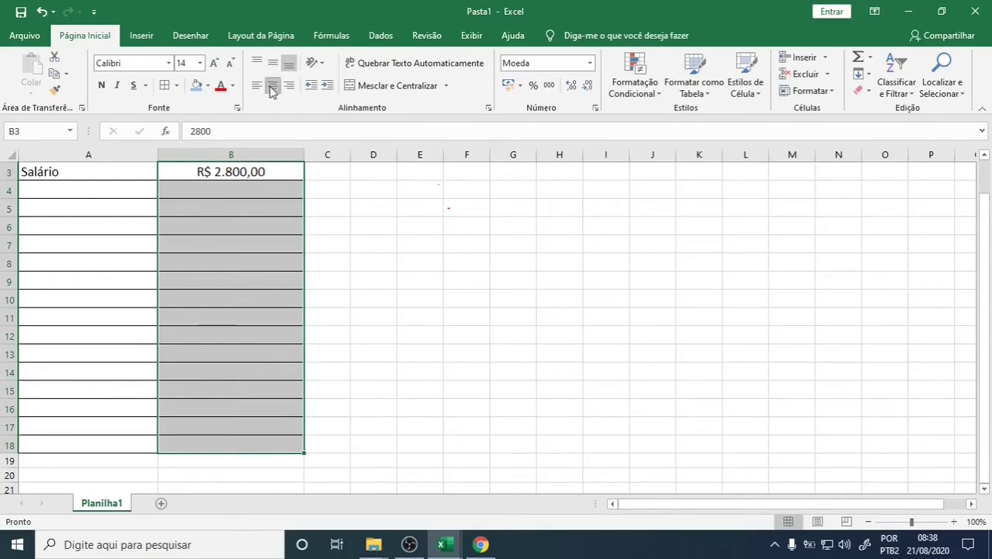
{"action": "left_click", "coordinate": [253, 230]}
{"action": "scroll", "coordinate": [253, 229], "scroll_direction": "up", "scroll_amount": 1}
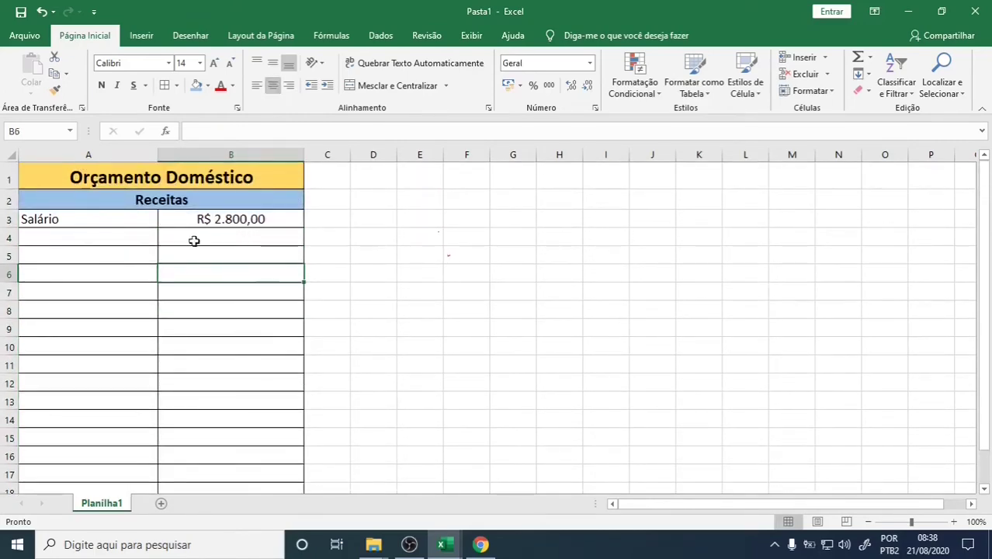
Step: Merge the cells A4:B4 below the Salário row through the cell format alignment settings
{"action": "left_click", "coordinate": [81, 237]}
{"action": "left_click_drag", "start_coordinate": [106, 237], "coordinate": [213, 235]}
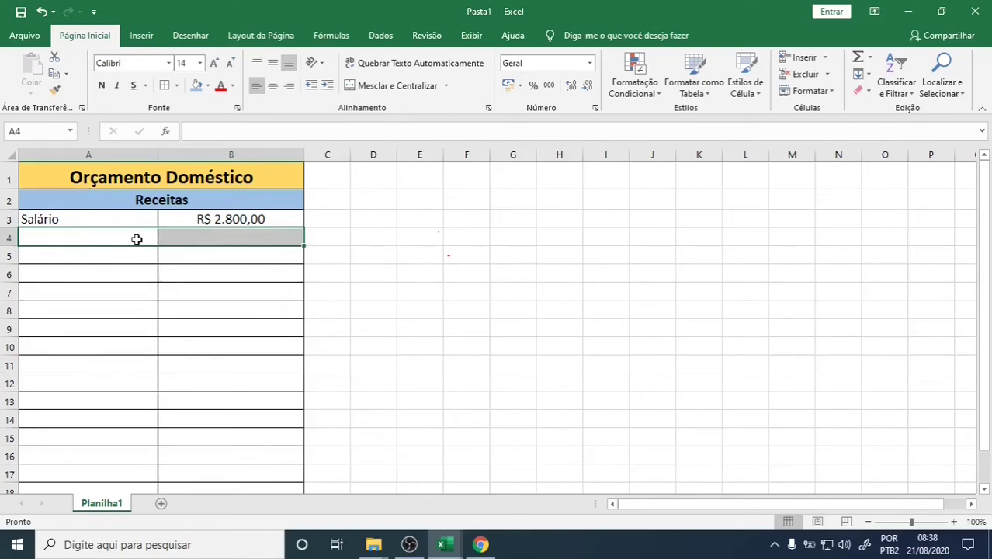
{"action": "right_click", "coordinate": [171, 240]}
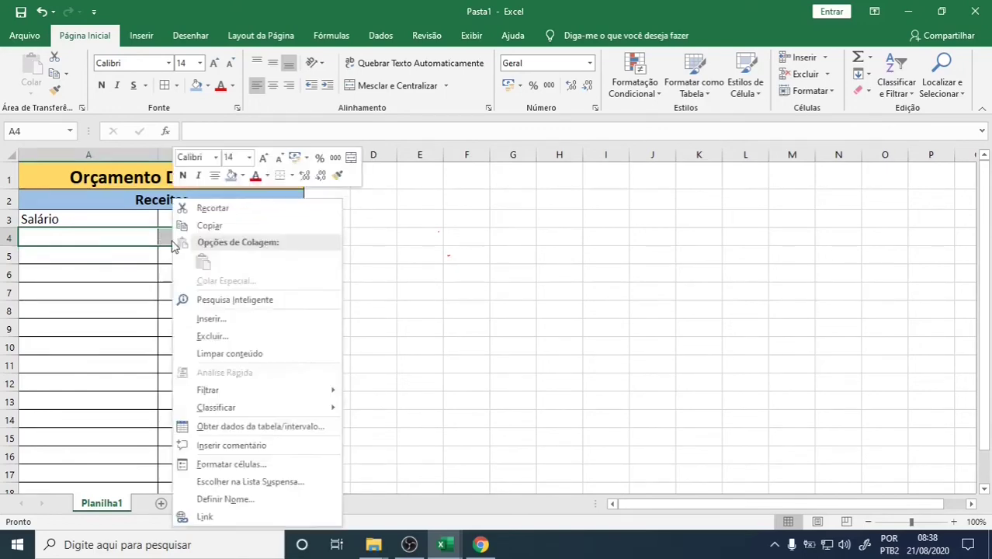
{"action": "left_click", "coordinate": [221, 464]}
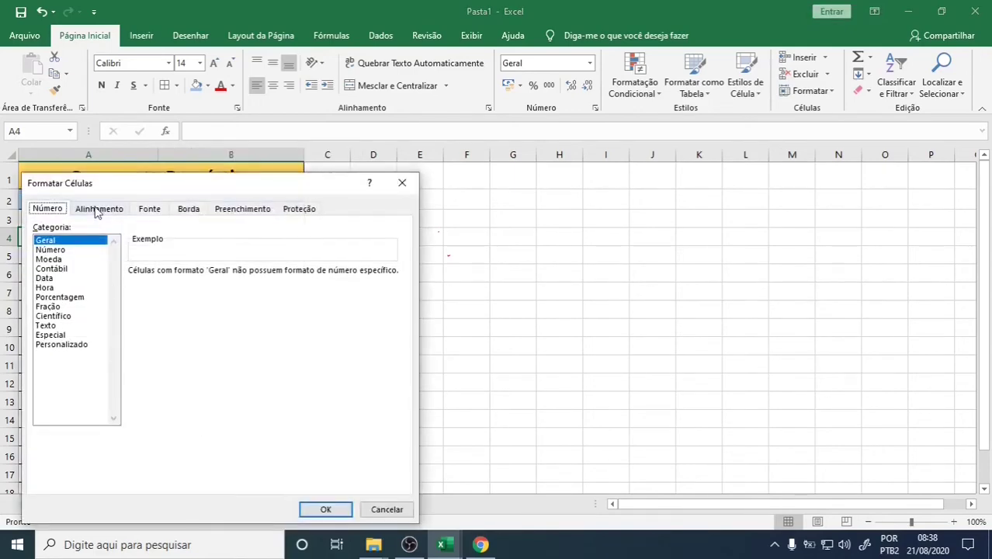
{"action": "left_click", "coordinate": [97, 210]}
{"action": "left_click", "coordinate": [45, 363]}
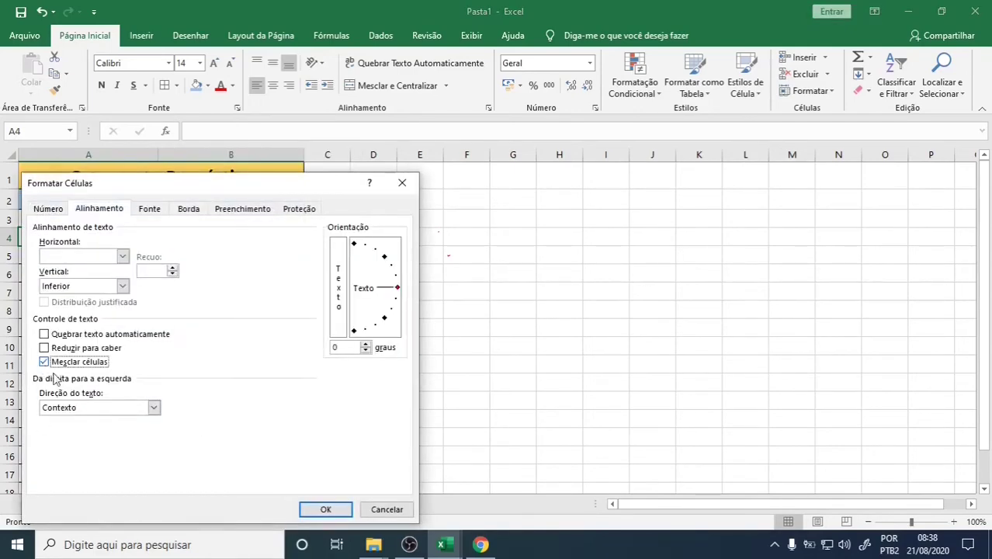
{"action": "left_click", "coordinate": [325, 509]}
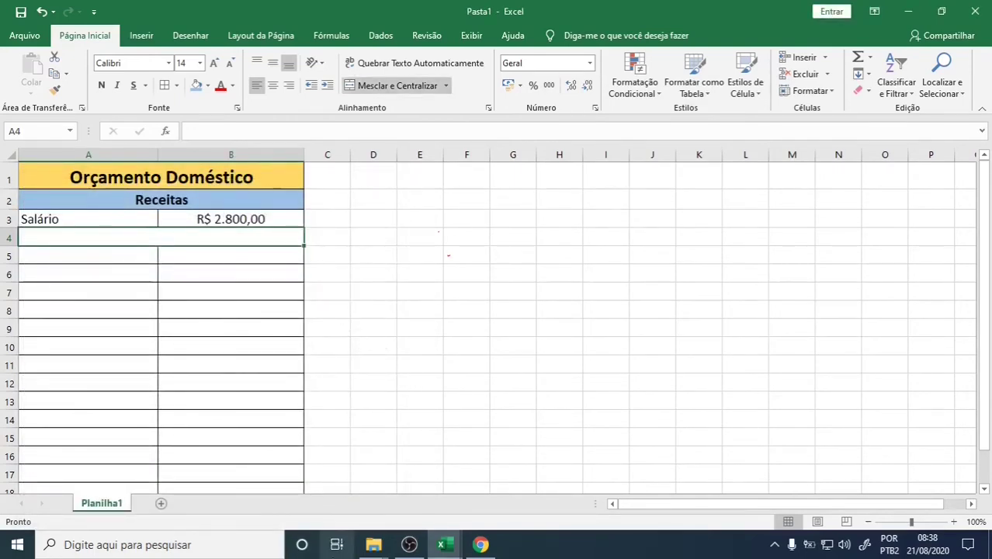
Step: Check the Despesas heading row in the EXCEL CONTROLE DE CONTAS workbook and return to Pasta1
{"action": "left_click", "coordinate": [446, 544]}
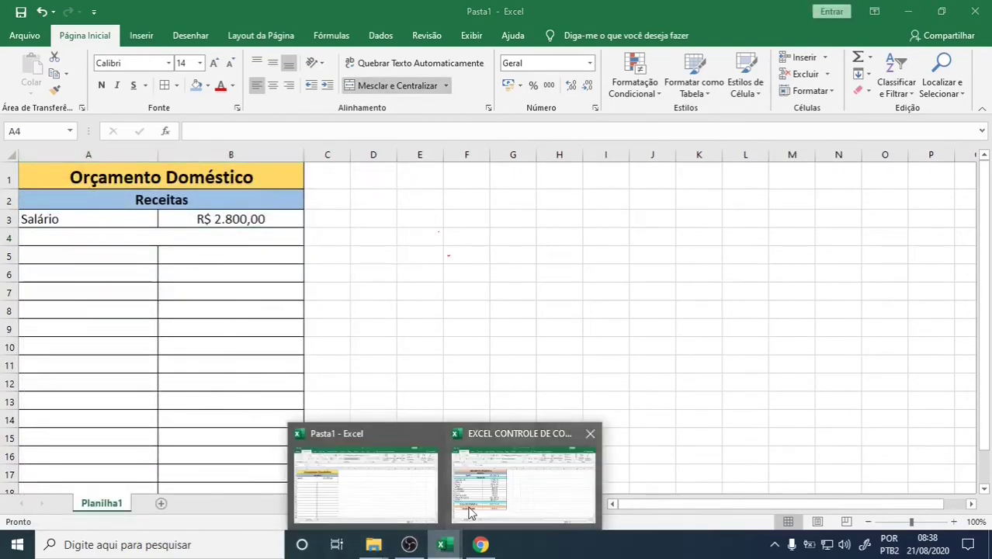
{"action": "left_click", "coordinate": [469, 512]}
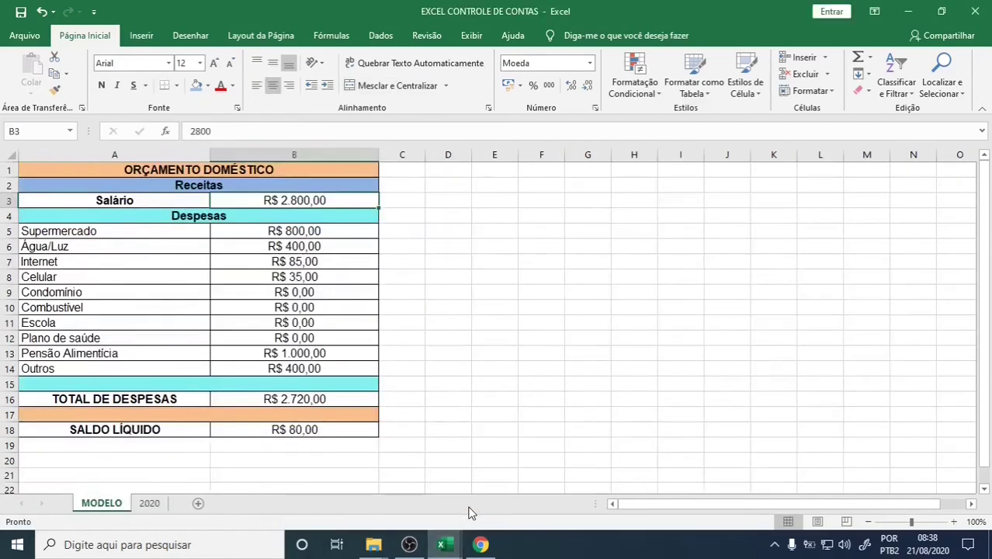
{"action": "left_click", "coordinate": [446, 544]}
{"action": "left_click", "coordinate": [422, 514]}
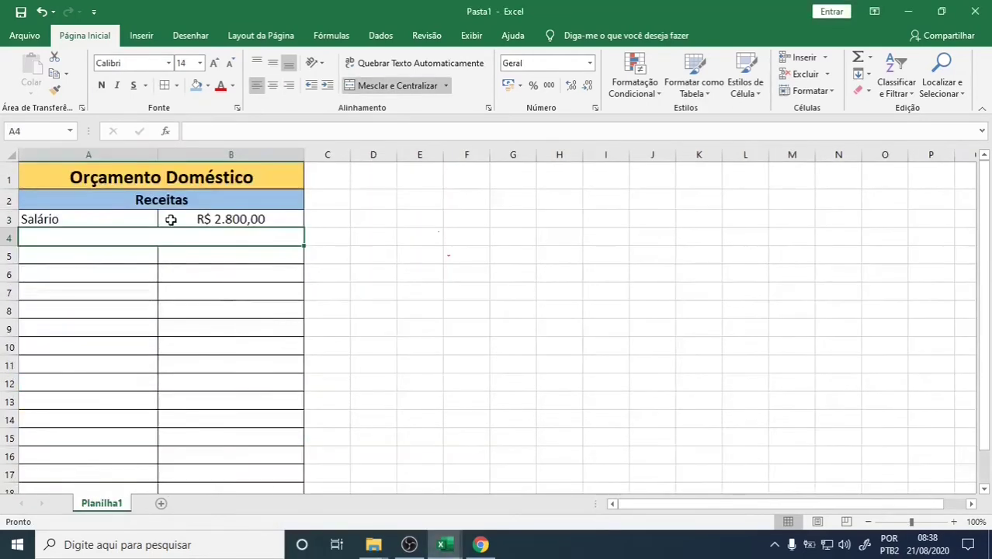
Step: Fill the merged cell A4 with the standard light blue and enter the heading "Despesas" in it
{"action": "left_click", "coordinate": [207, 86]}
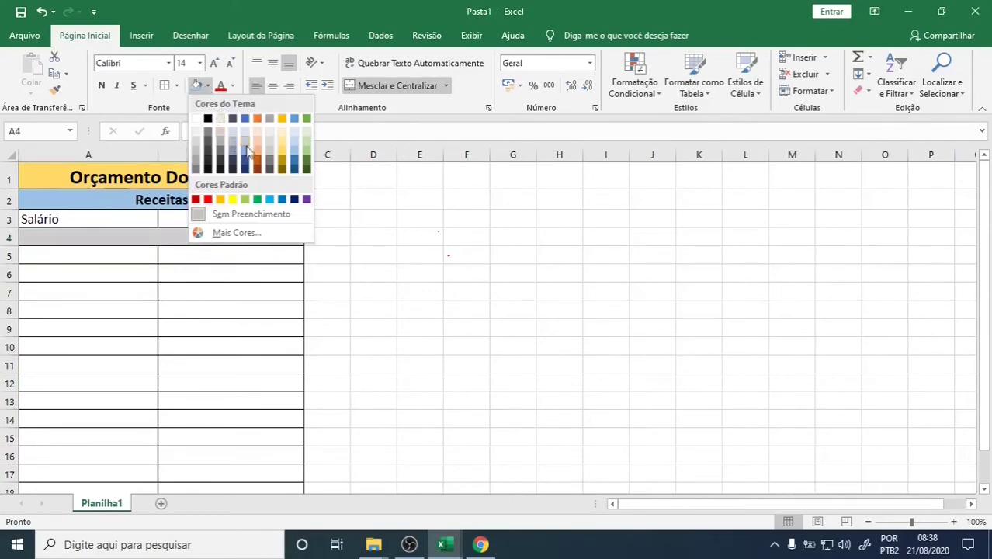
{"action": "left_click", "coordinate": [269, 199]}
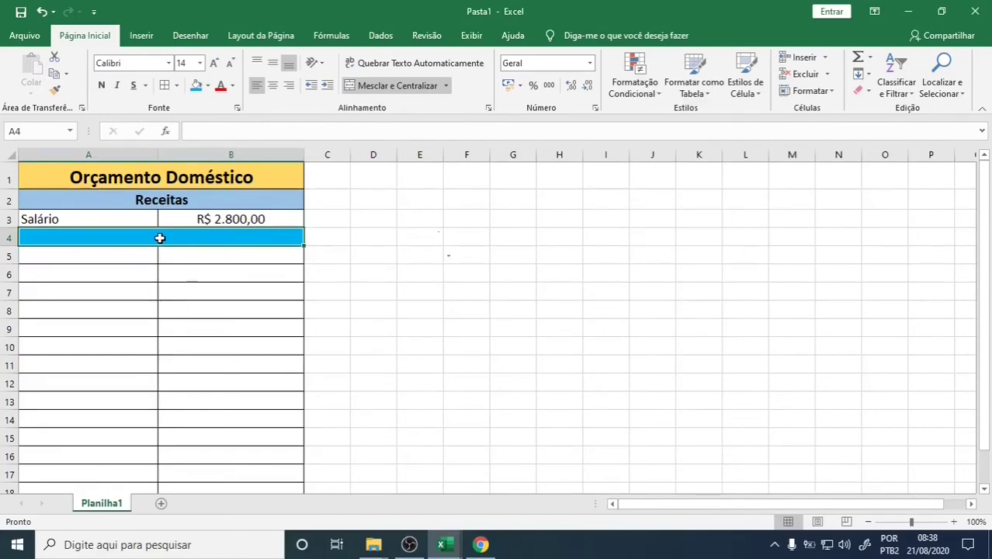
{"action": "type", "text": "Despesas"}
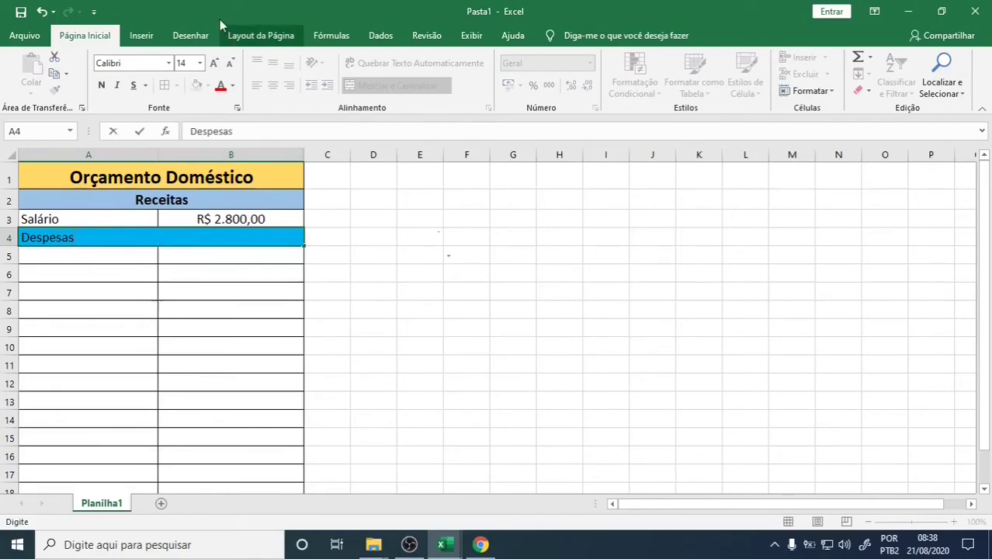
{"action": "left_click", "coordinate": [101, 181]}
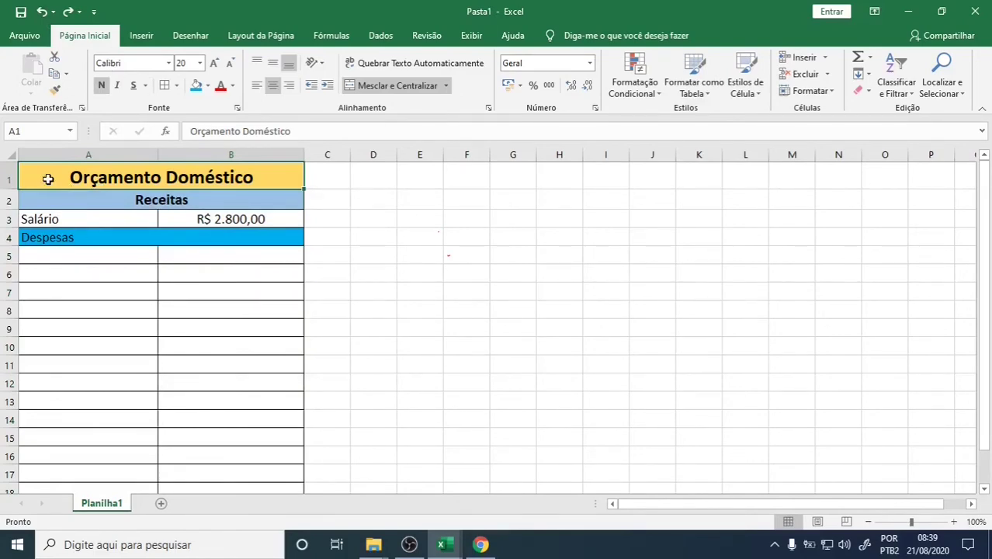
{"action": "left_click_drag", "start_coordinate": [48, 179], "coordinate": [191, 465]}
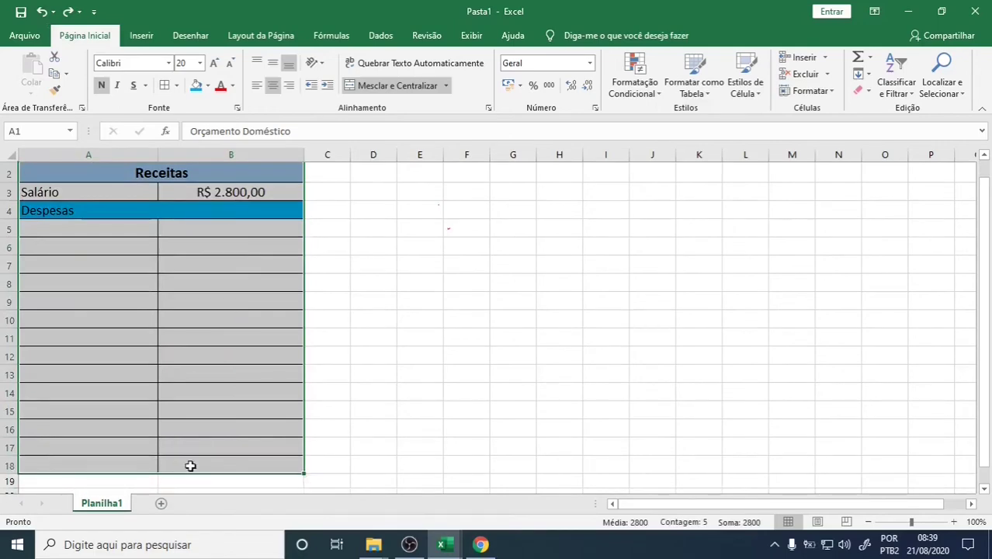
{"action": "left_click", "coordinate": [168, 64]}
{"action": "left_click", "coordinate": [168, 64]}
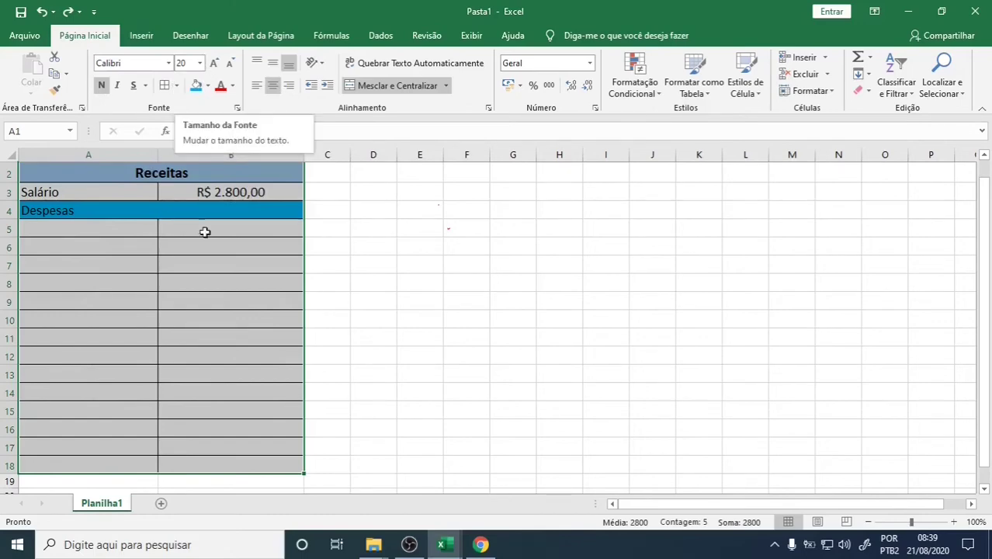
{"action": "left_click", "coordinate": [264, 260]}
{"action": "scroll", "coordinate": [263, 259], "scroll_direction": "up", "scroll_amount": 1}
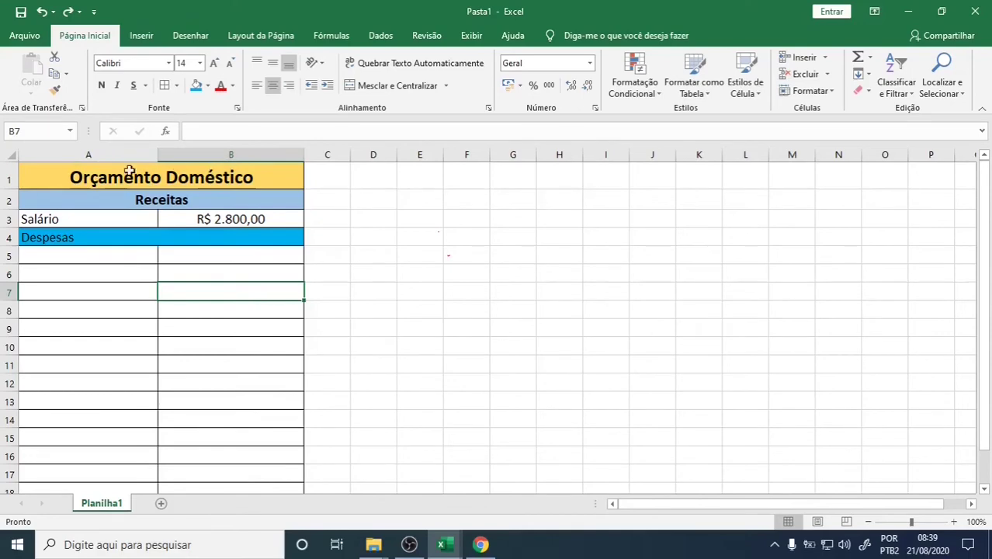
{"action": "left_click", "coordinate": [190, 181]}
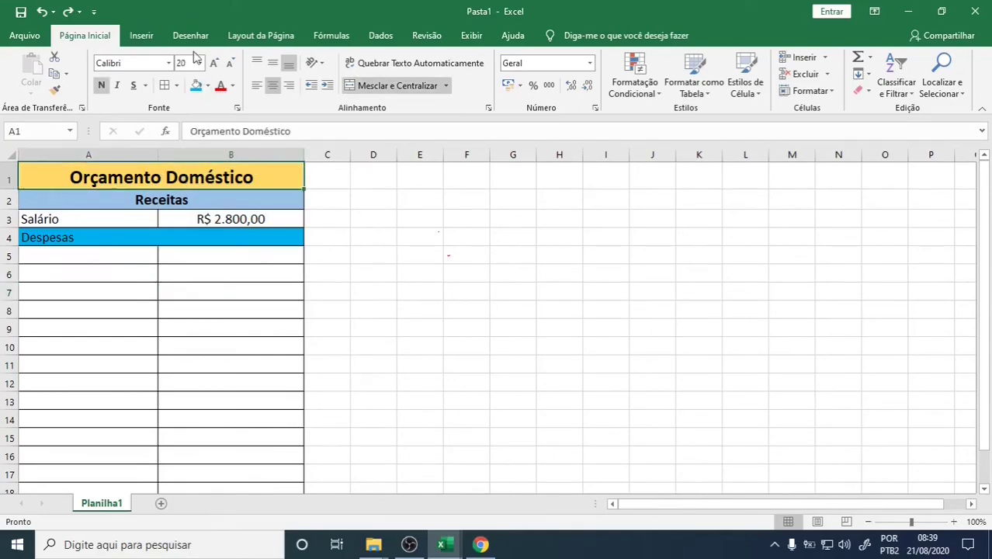
Step: Toggle bold on the range A2:B18 and leave the whole range without bold
{"action": "left_click_drag", "start_coordinate": [112, 199], "coordinate": [194, 461]}
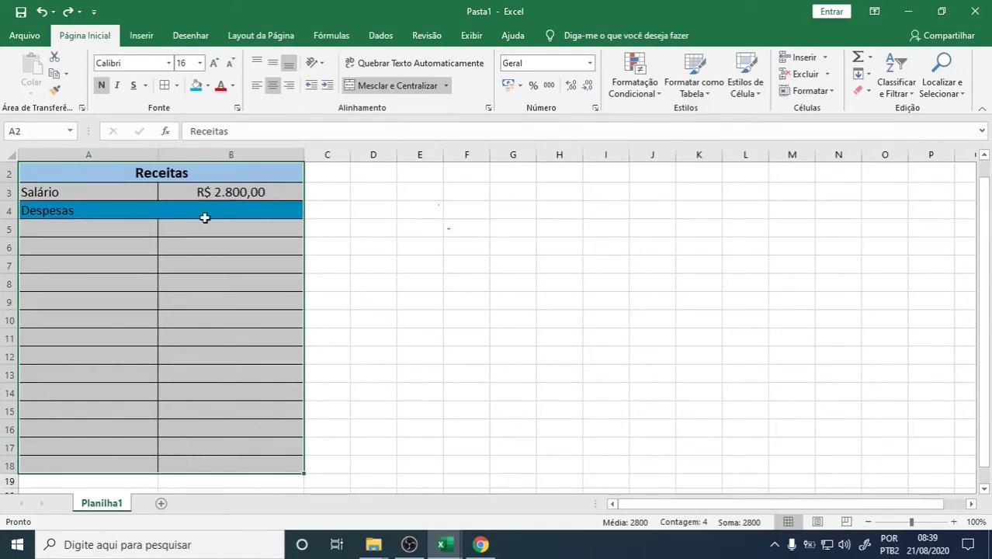
{"action": "left_click", "coordinate": [103, 86]}
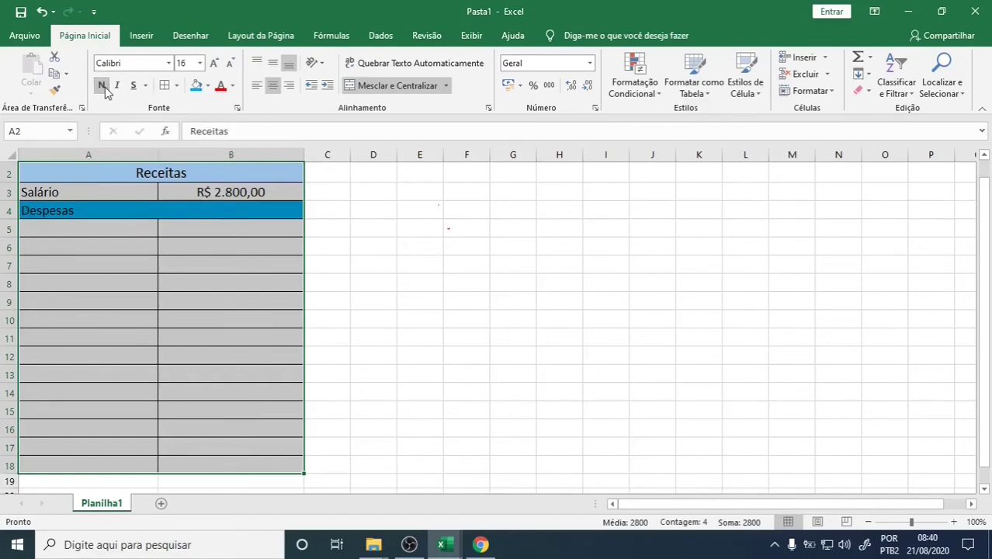
{"action": "left_click", "coordinate": [104, 89]}
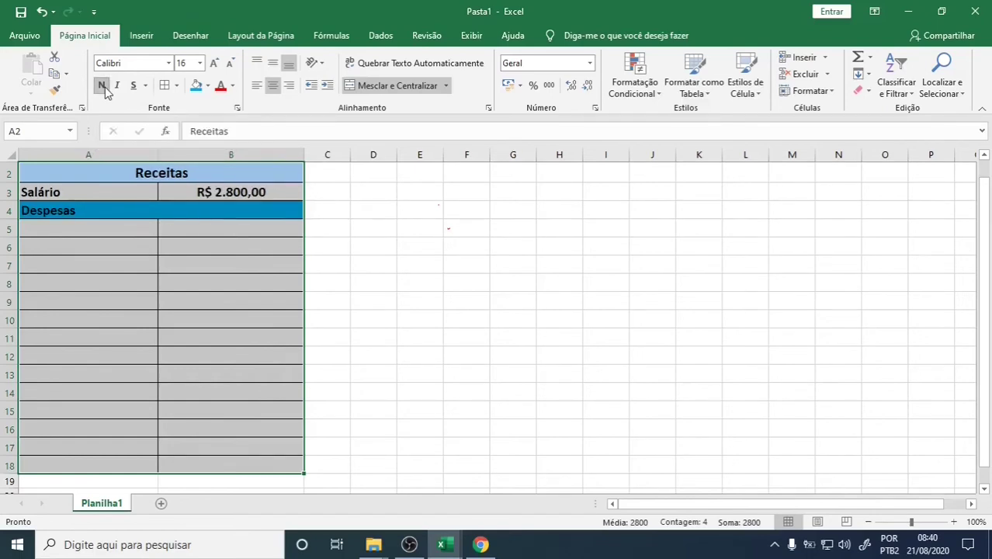
{"action": "left_click", "coordinate": [104, 86]}
{"action": "scroll", "coordinate": [133, 277], "scroll_direction": "up", "scroll_amount": 1}
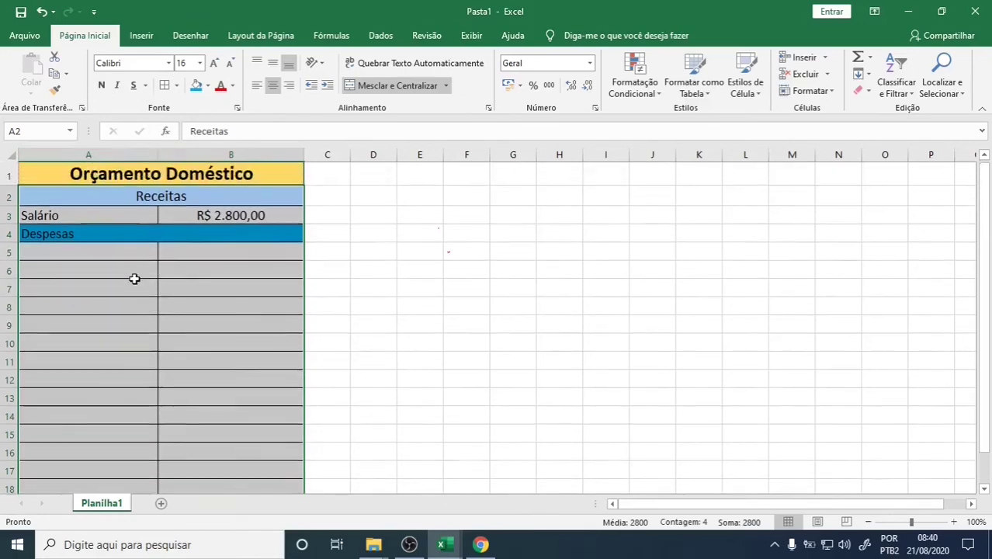
{"action": "left_click", "coordinate": [133, 277]}
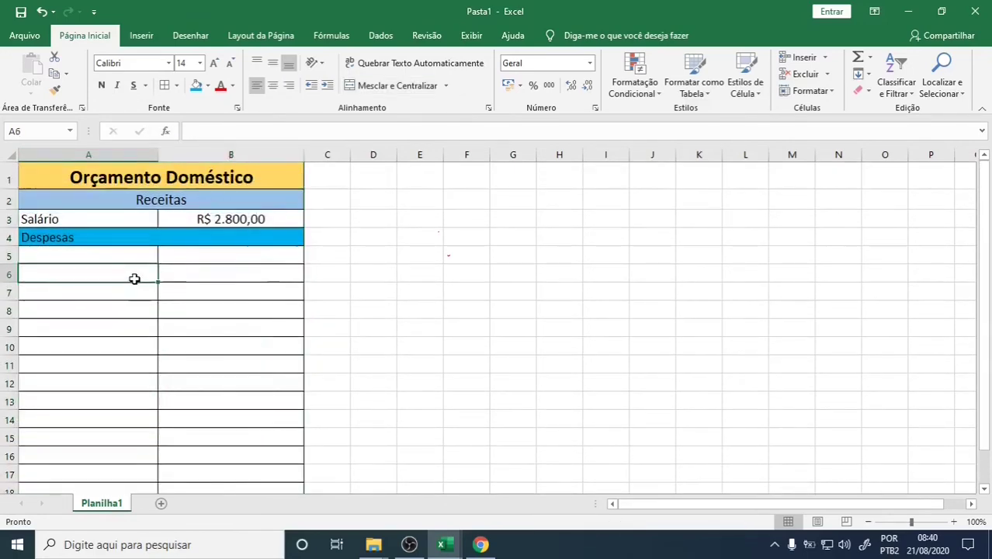
Step: Centre the Despesas heading in row 4 and make it bold
{"action": "left_click", "coordinate": [100, 236]}
{"action": "left_click", "coordinate": [273, 85]}
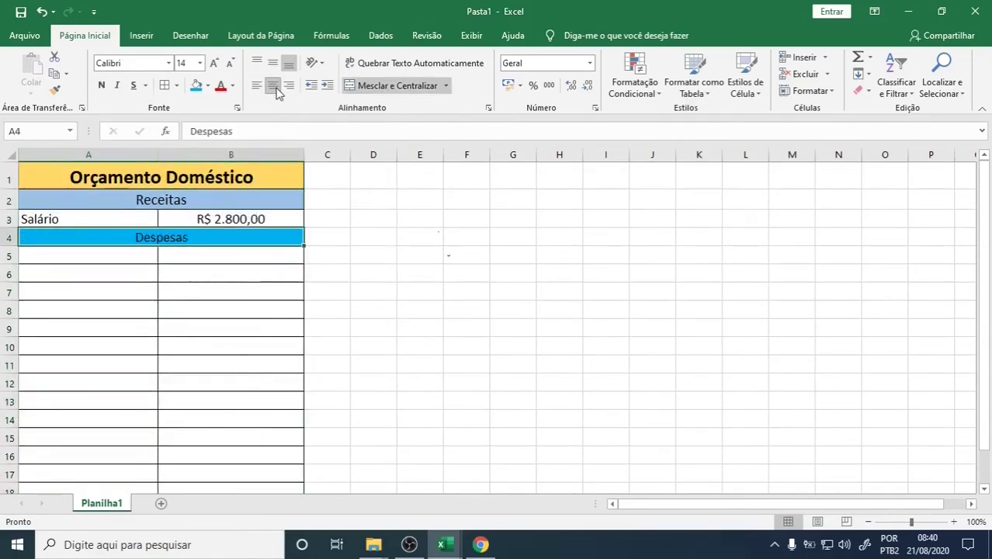
{"action": "left_click", "coordinate": [100, 85]}
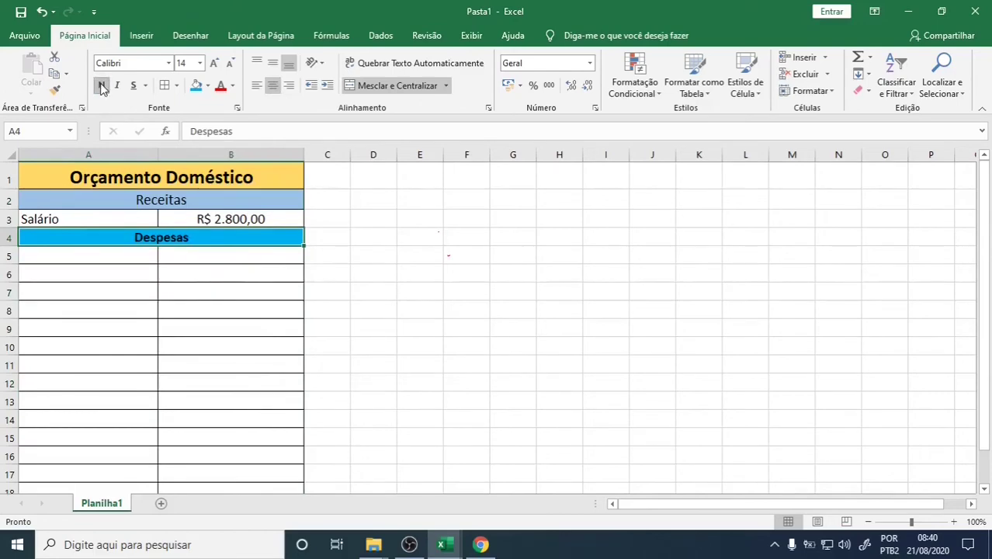
Step: Enter the expense labels Água, Luz, Aluguel and Internet in cells A5 to A8 under the Despesas heading
{"action": "left_click", "coordinate": [55, 257]}
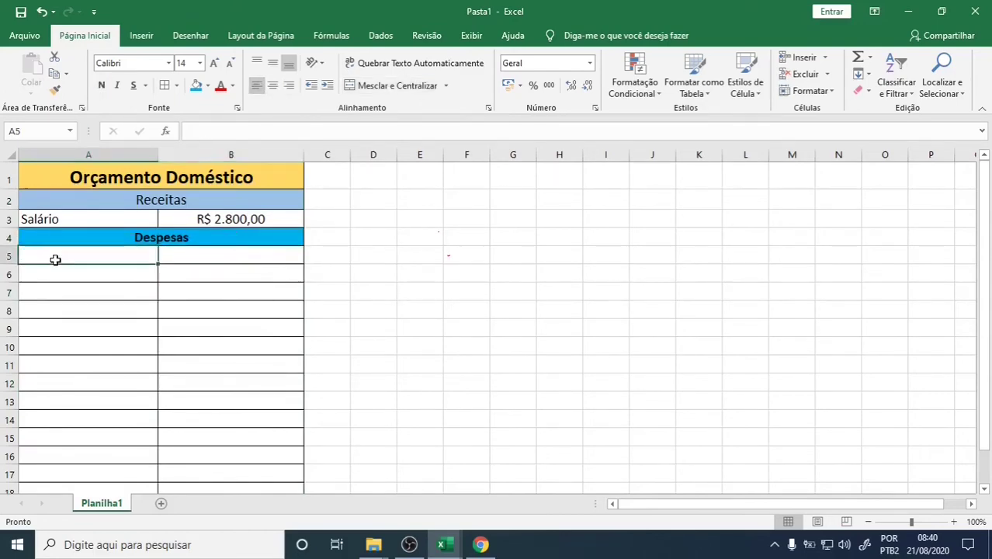
{"action": "type", "text": "Água"}
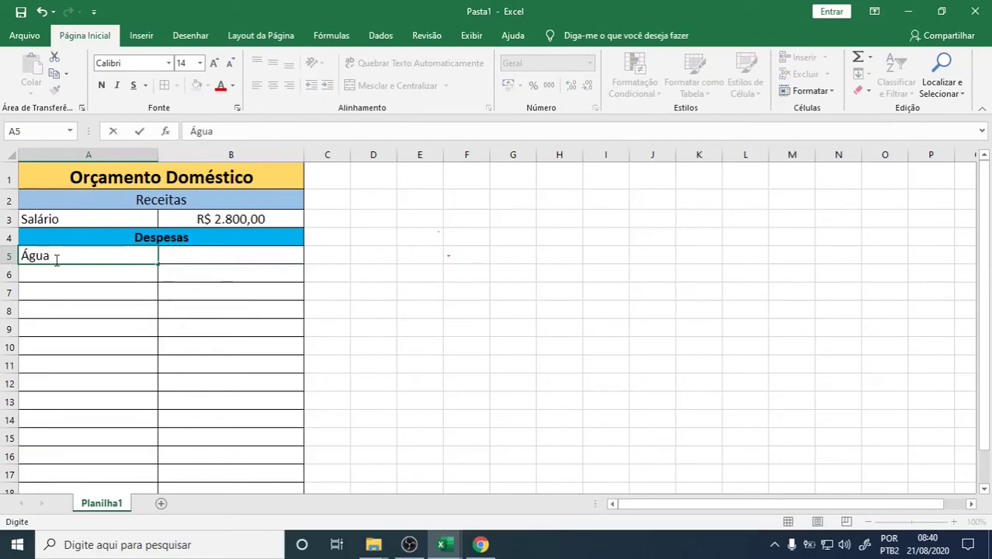
{"action": "key", "text": "Return"}
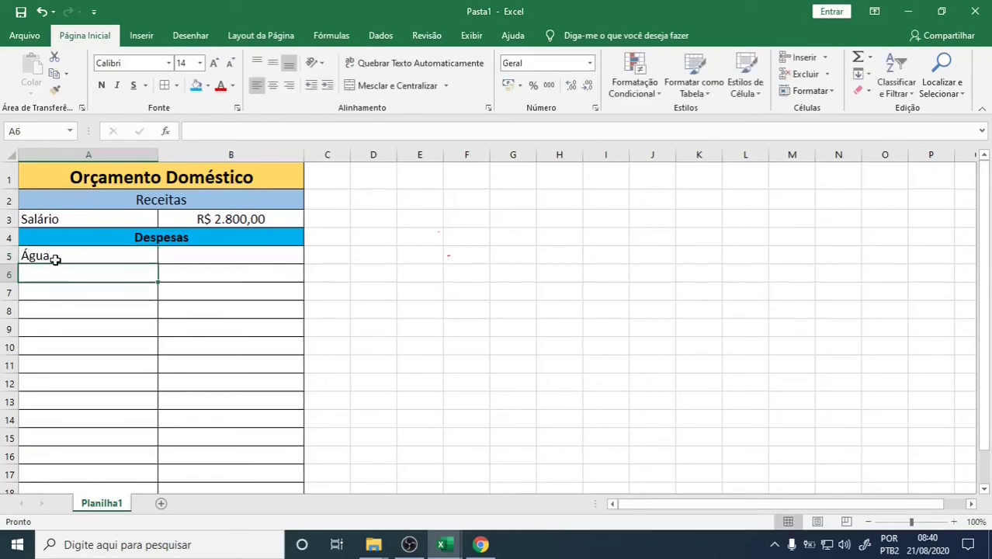
{"action": "type", "text": "Luz"}
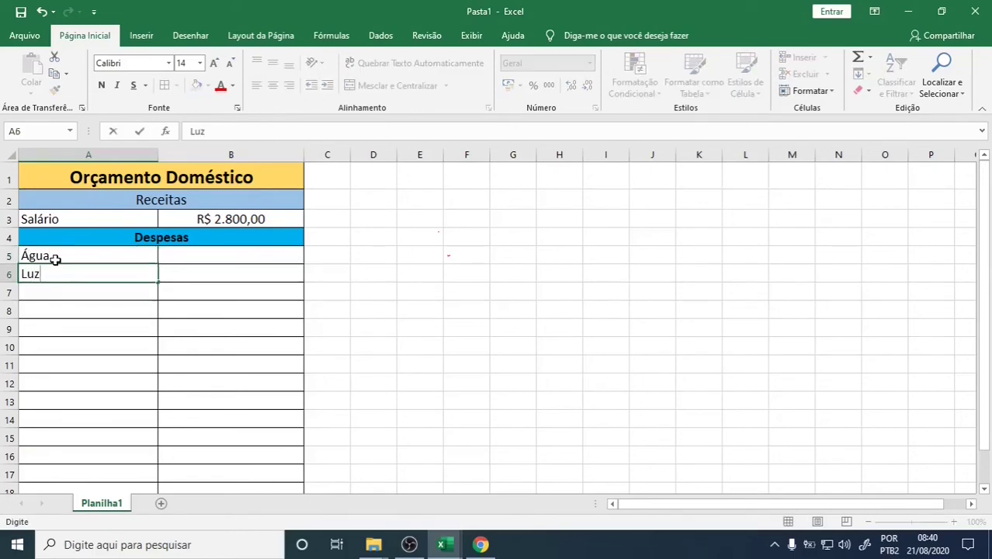
{"action": "key", "text": "Return"}
{"action": "type", "text": "Alu"}
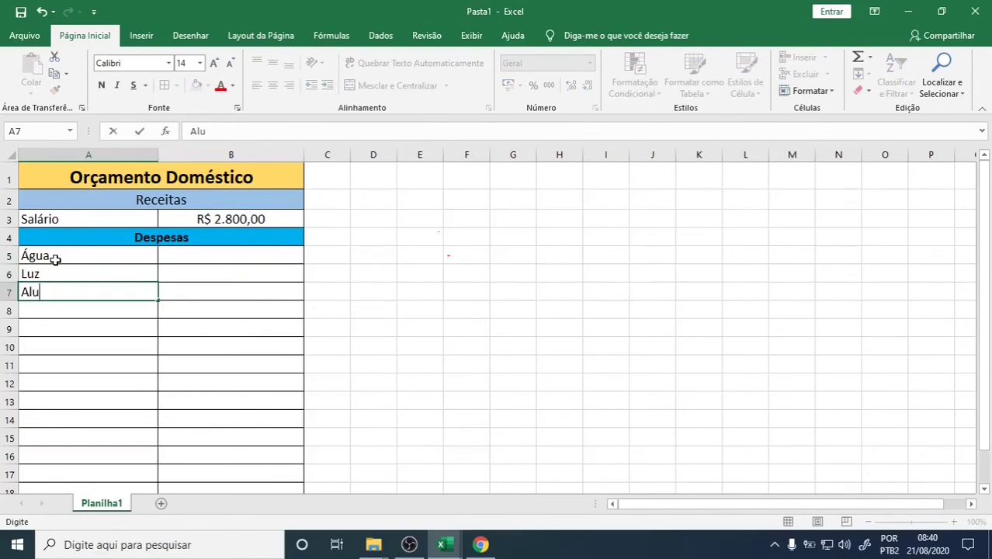
{"action": "type", "text": "guel"}
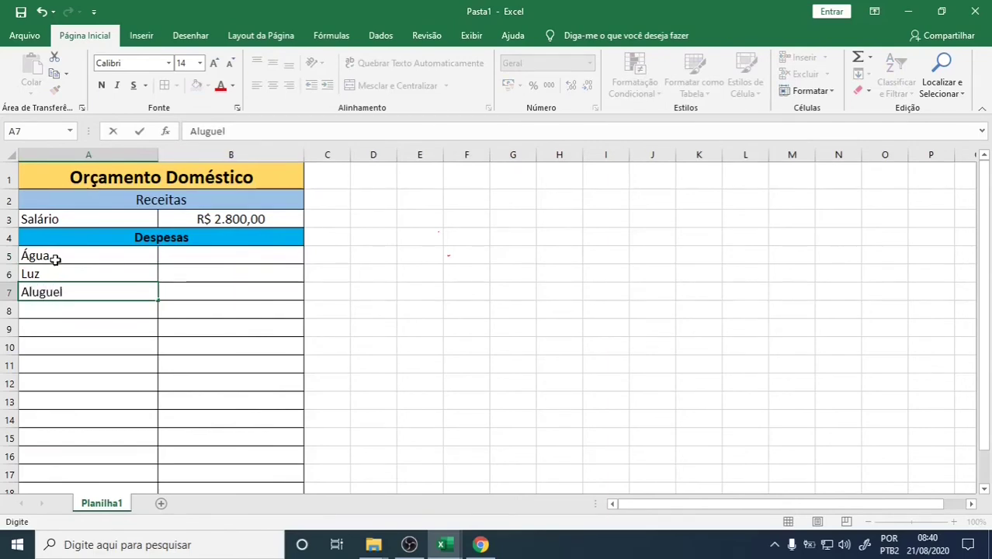
{"action": "key", "text": "Return"}
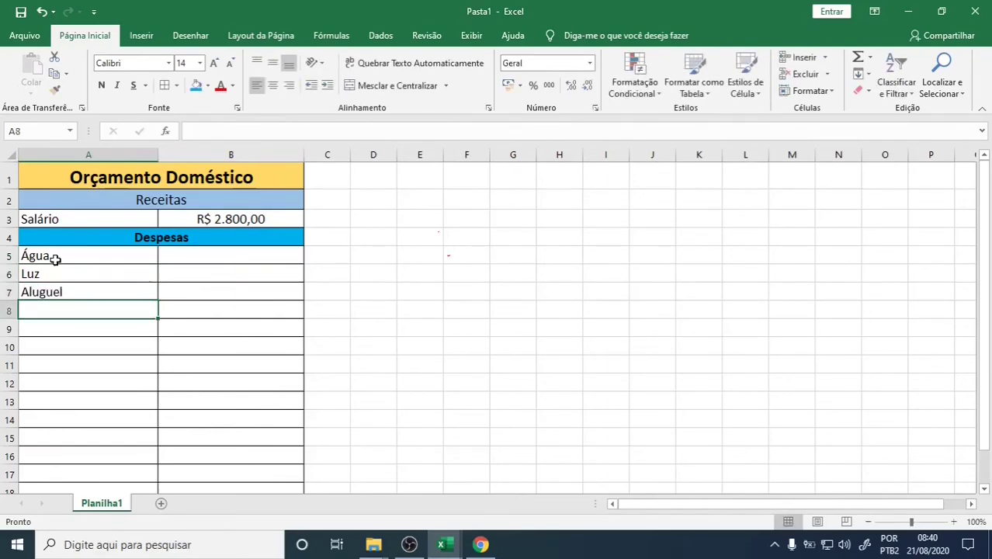
{"action": "type", "text": "Internet"}
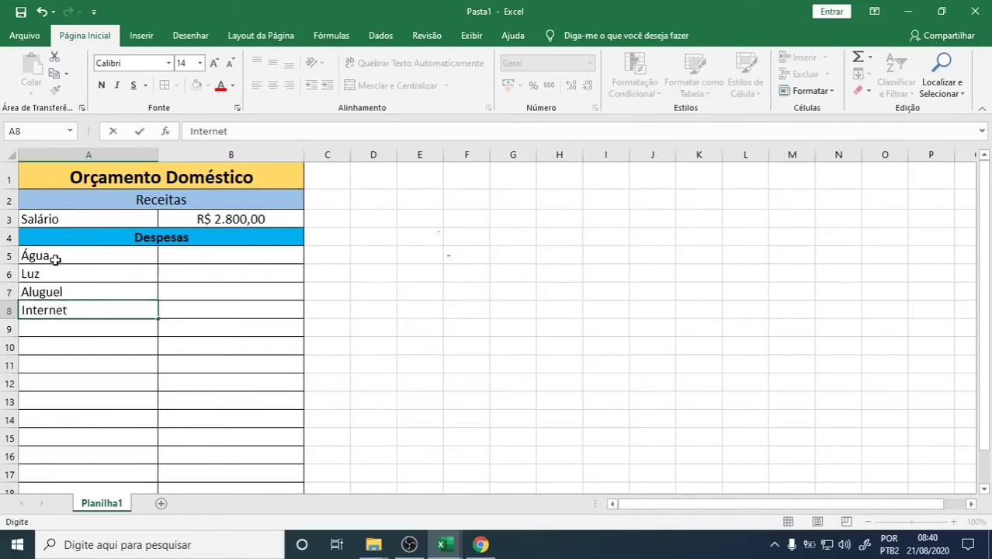
{"action": "key", "text": "Return"}
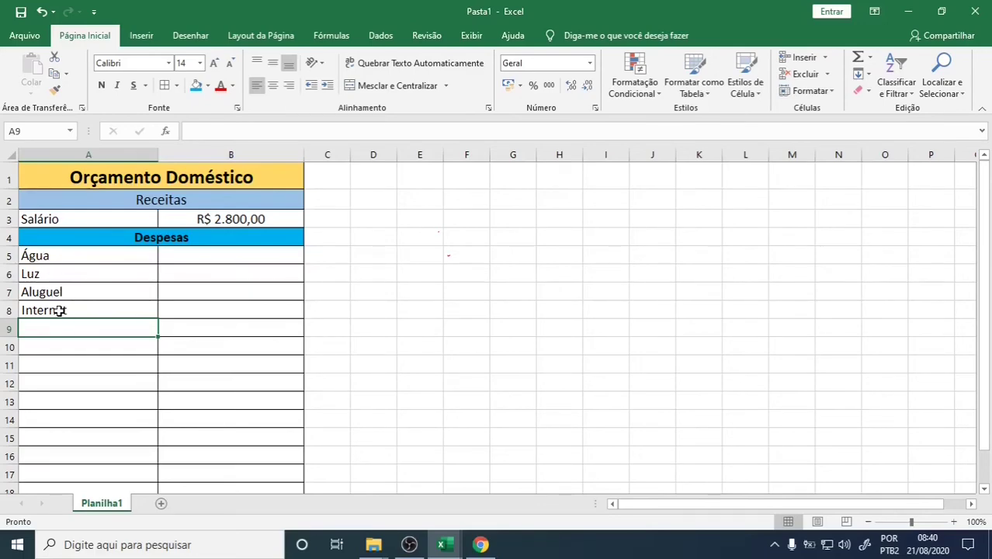
Step: Enter 130 as the Água amount in B5 and apply the Moeda format to the range B5:B15
{"action": "left_click", "coordinate": [222, 255]}
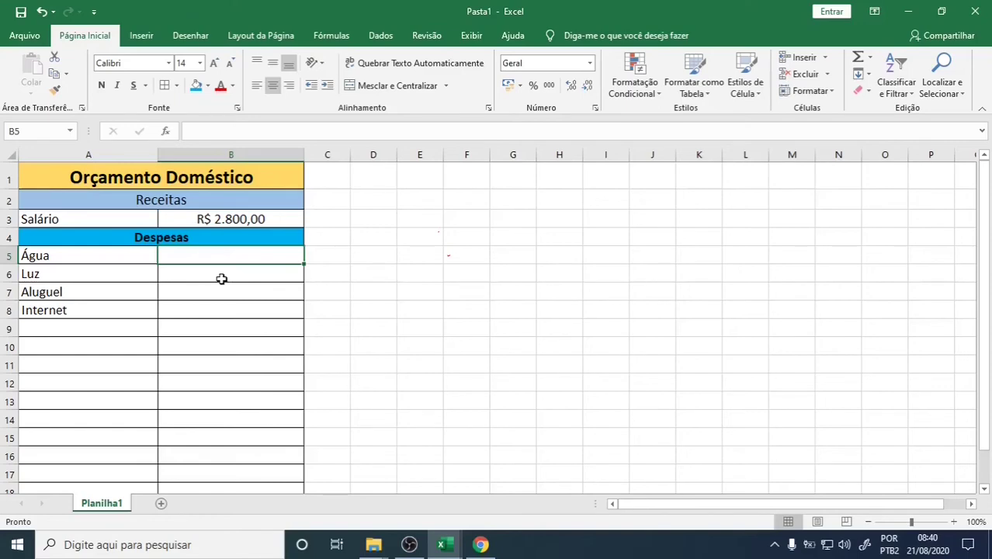
{"action": "type", "text": "130"}
{"action": "left_click_drag", "start_coordinate": [186, 254], "coordinate": [199, 436]}
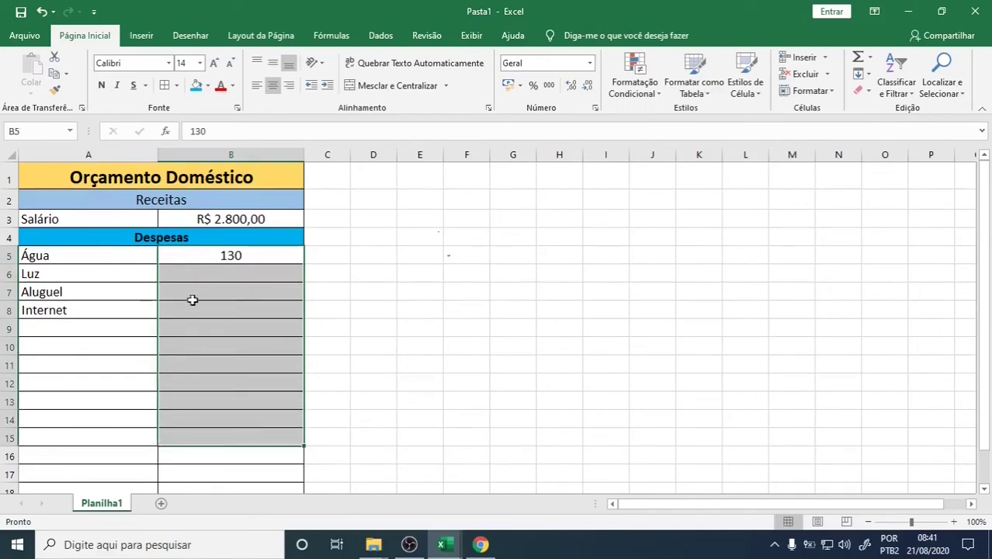
{"action": "left_click", "coordinate": [591, 65]}
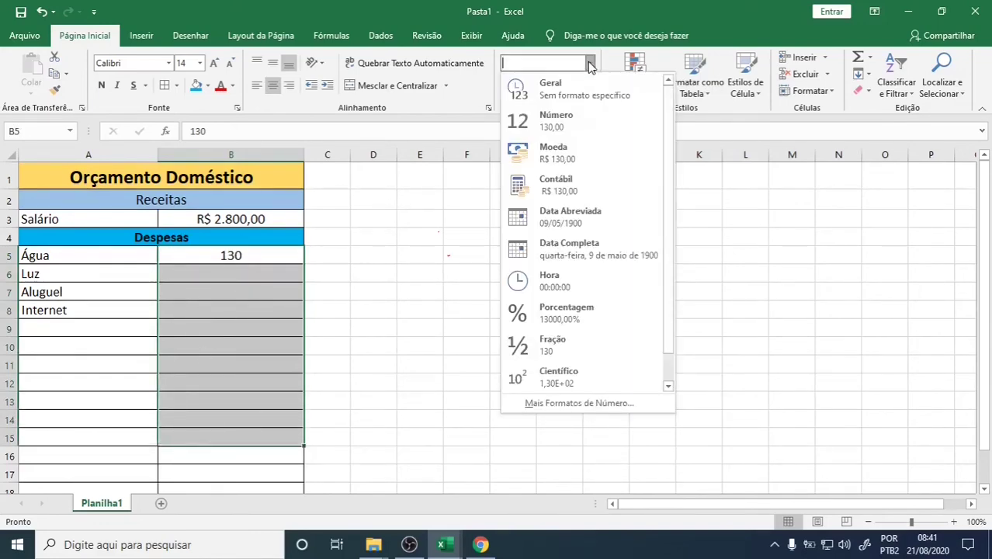
{"action": "left_click", "coordinate": [554, 156]}
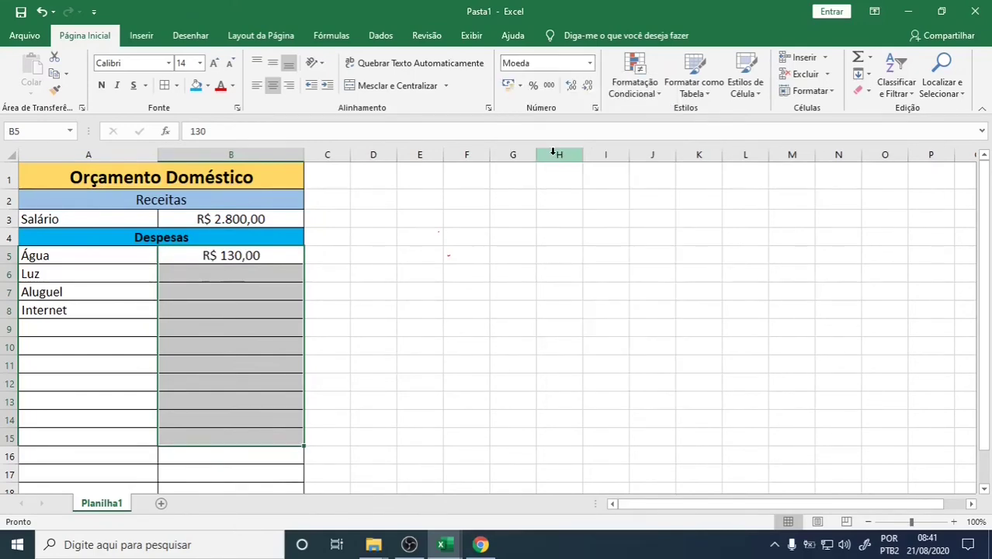
Step: Enter the amounts 200 for Luz, 765 for Aluguel and 138 for Internet in cells B6 to B8
{"action": "left_click", "coordinate": [228, 273]}
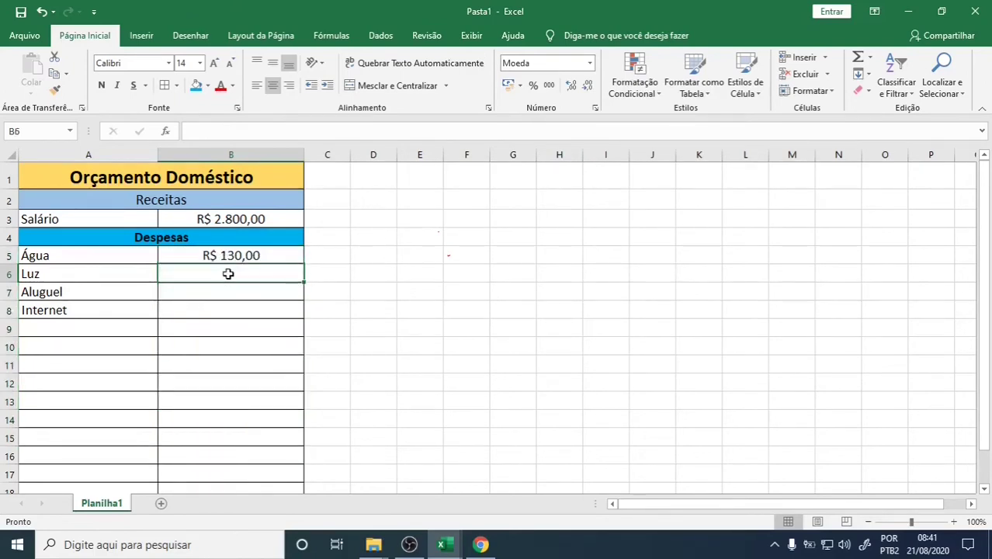
{"action": "type", "text": "200"}
{"action": "key", "text": "Return"}
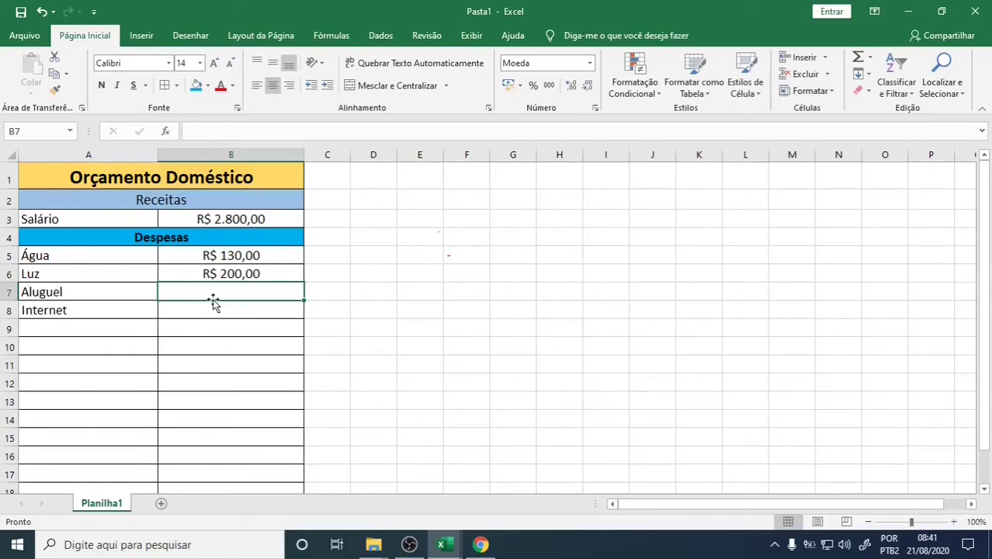
{"action": "type", "text": "765"}
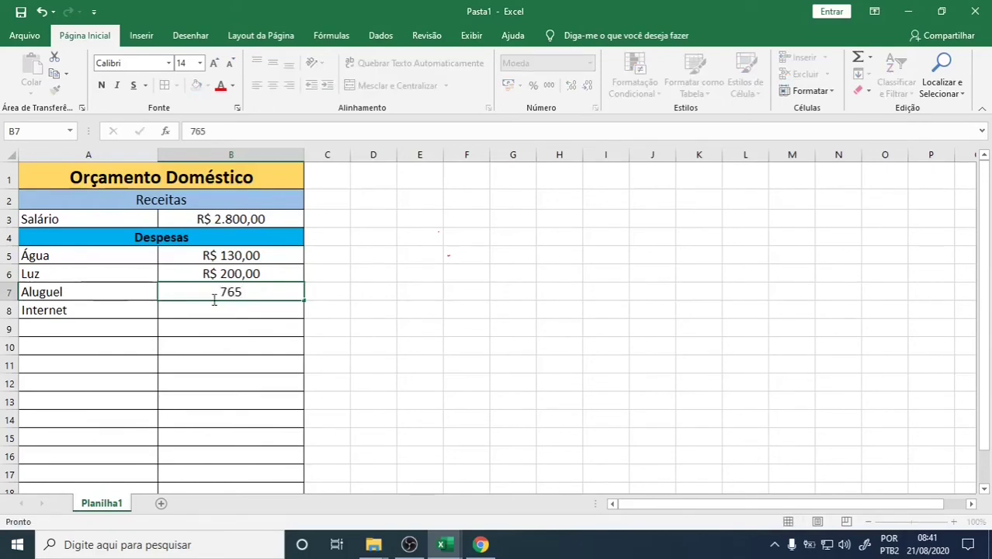
{"action": "key", "text": "Return"}
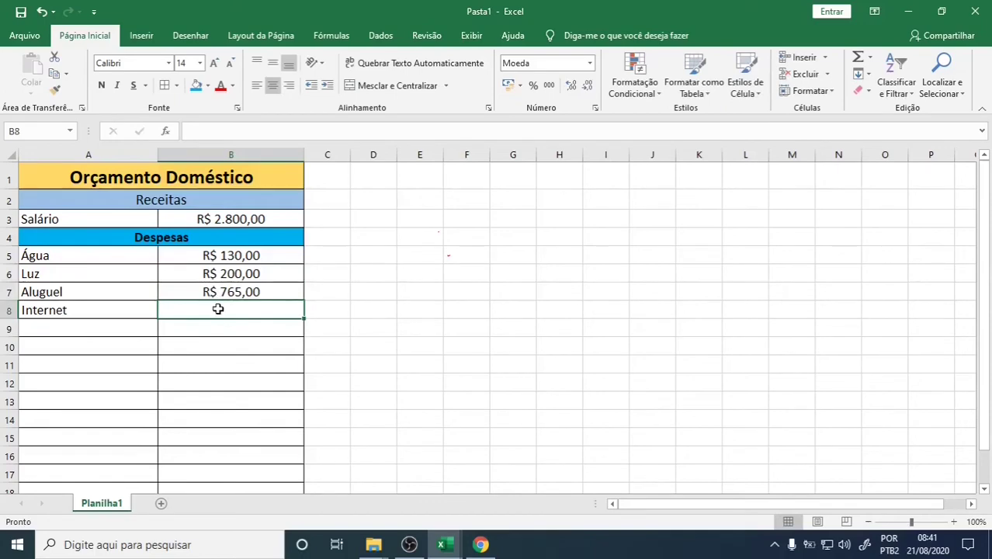
{"action": "type", "text": "13"}
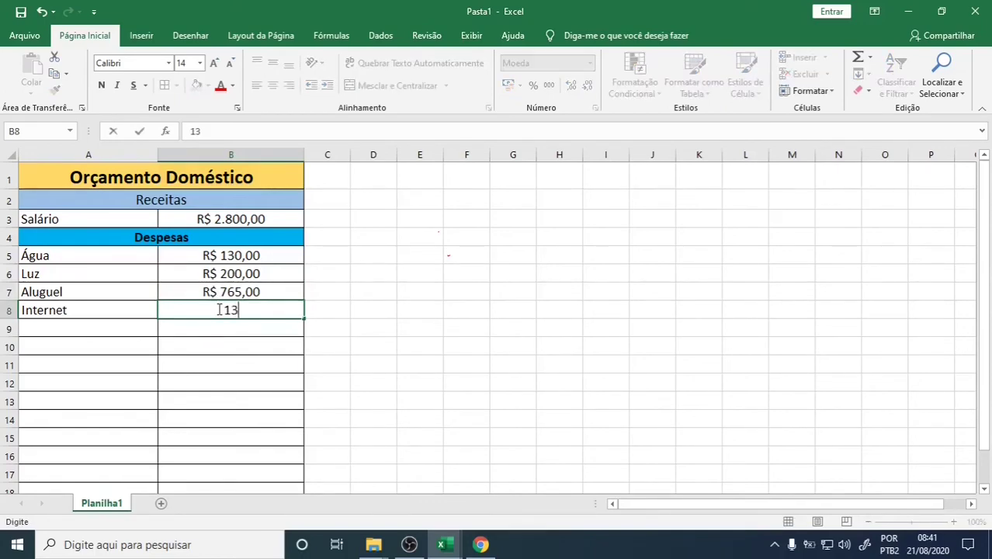
{"action": "type", "text": "8"}
{"action": "key", "text": "Return"}
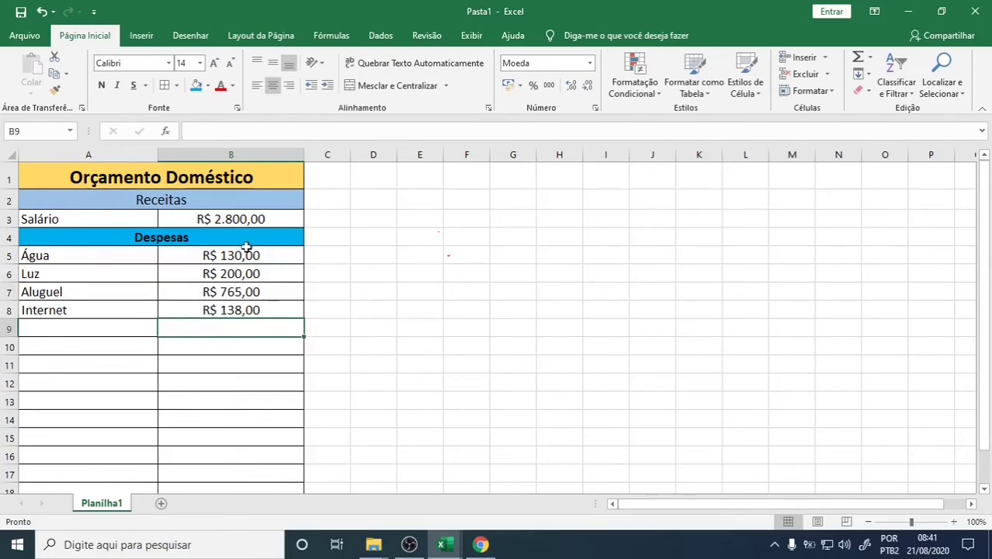
Step: Check the rows below the expense list in the EXCEL CONTROLE DE CONTAS workbook and return to Pasta1
{"action": "left_click", "coordinate": [447, 542]}
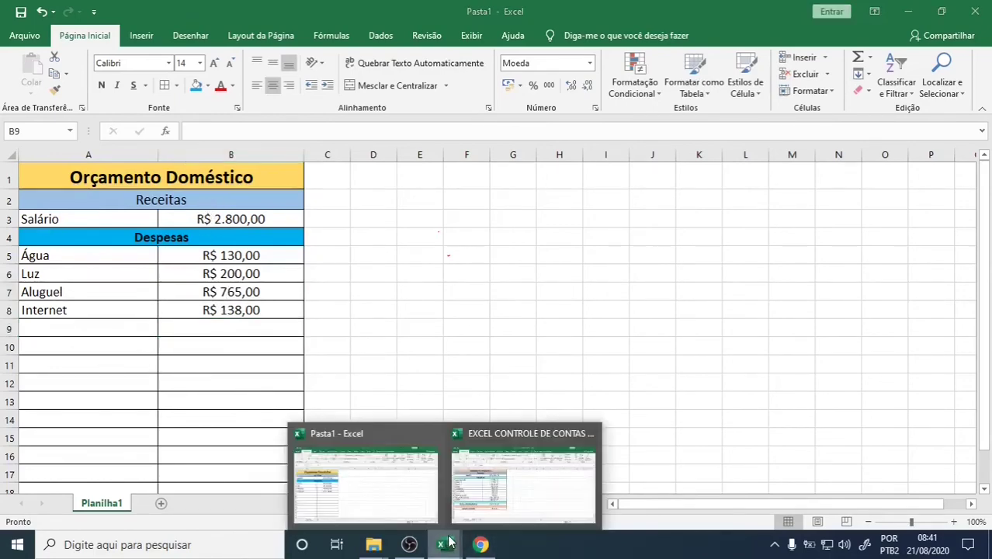
{"action": "left_click", "coordinate": [477, 500]}
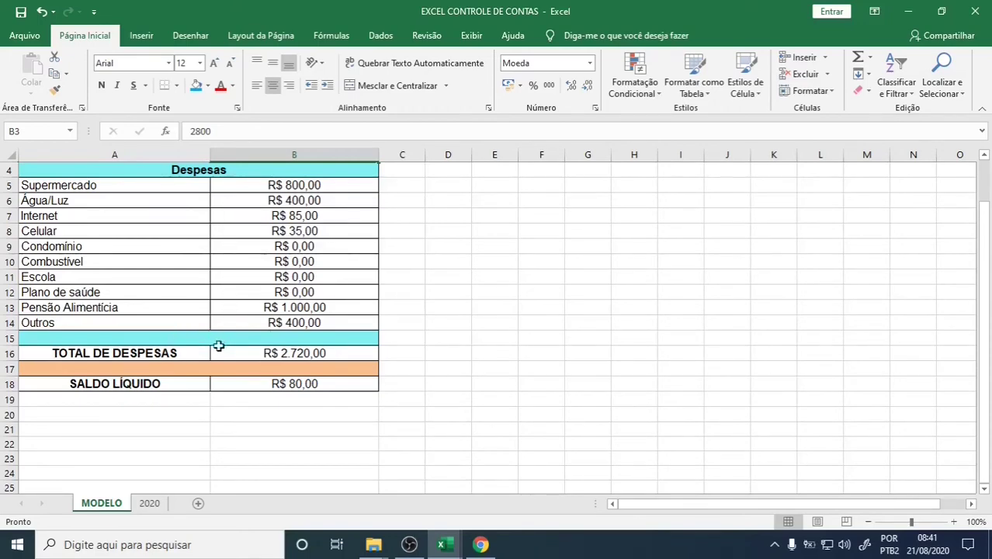
{"action": "left_click", "coordinate": [441, 541]}
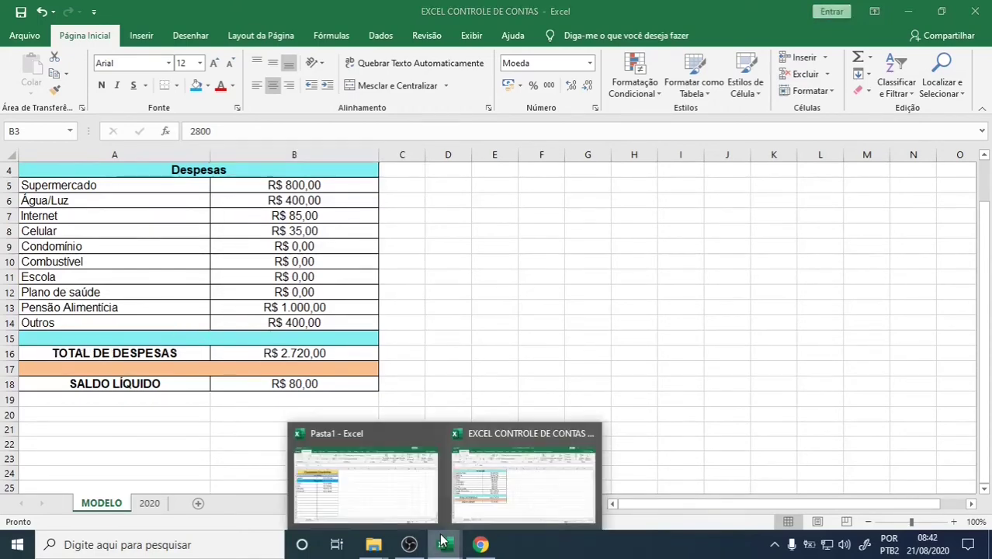
{"action": "left_click", "coordinate": [381, 494]}
Step: Merge cells A15:B15 without centring and fill the merged row with light orange
{"action": "scroll", "coordinate": [124, 431], "scroll_direction": "down", "scroll_amount": 2}
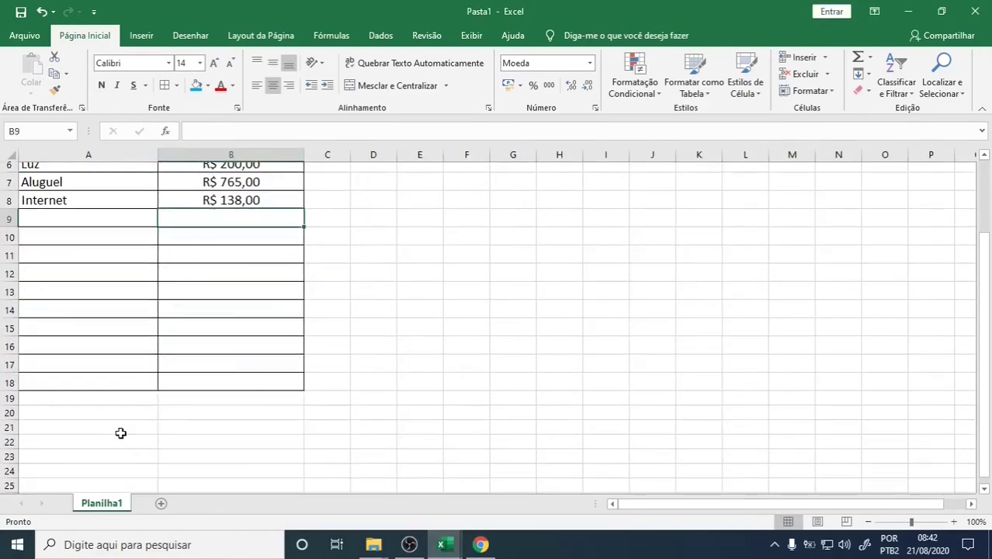
{"action": "scroll", "coordinate": [120, 432], "scroll_direction": "down", "scroll_amount": 1}
{"action": "left_click_drag", "start_coordinate": [44, 261], "coordinate": [203, 260]}
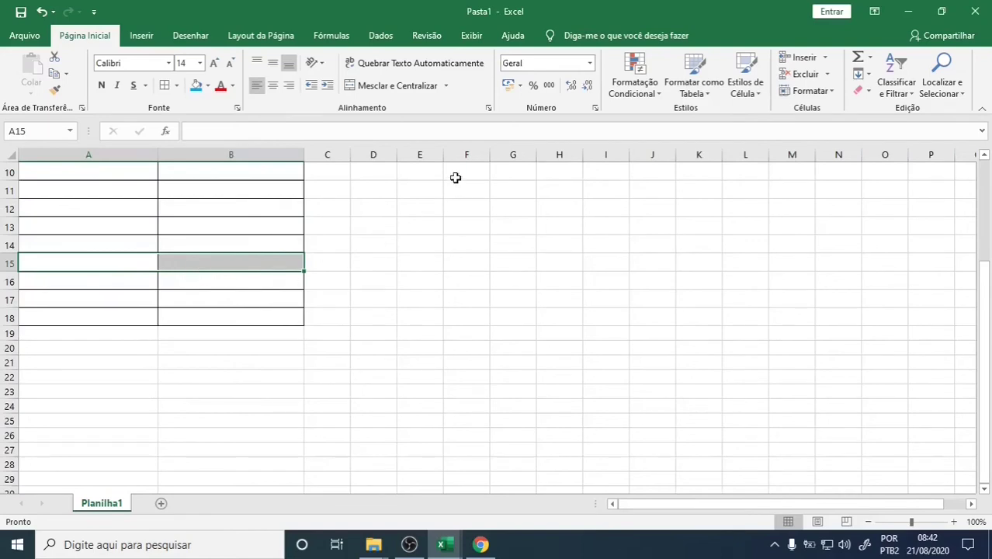
{"action": "left_click", "coordinate": [446, 85]}
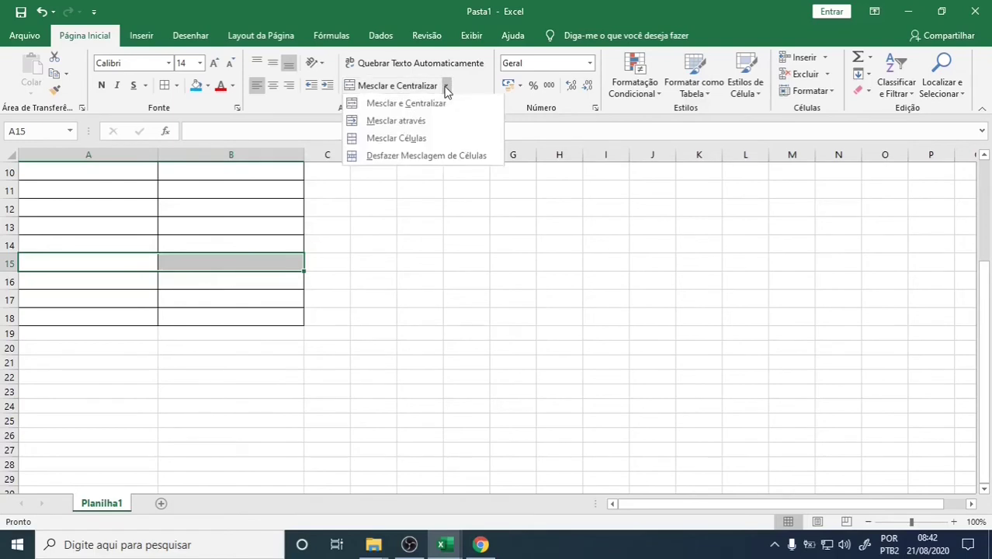
{"action": "left_click", "coordinate": [413, 138]}
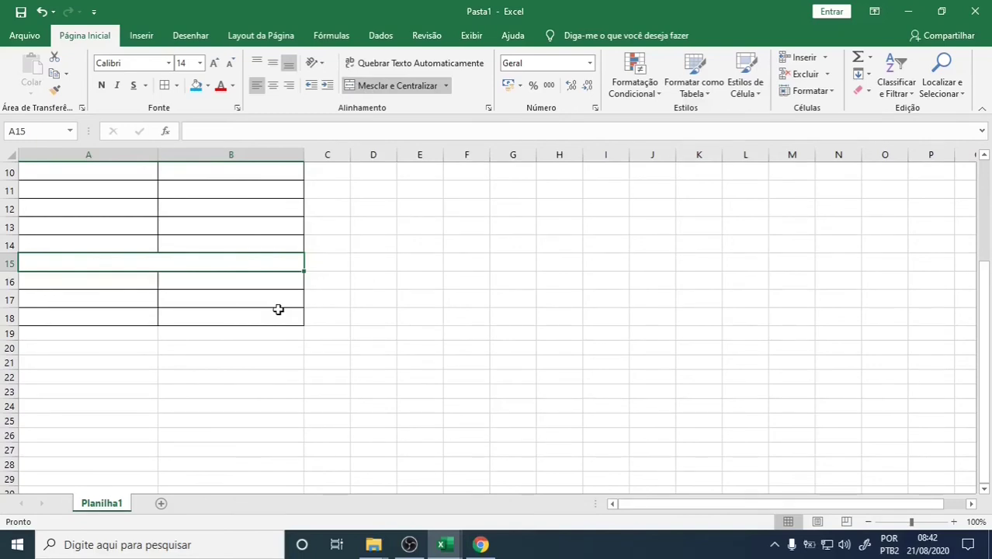
{"action": "left_click", "coordinate": [207, 86]}
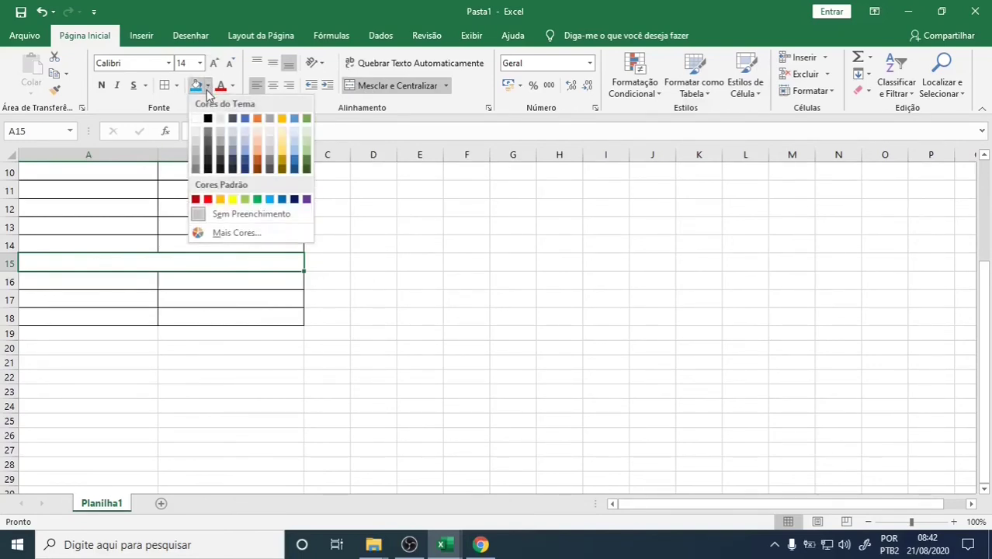
{"action": "left_click", "coordinate": [257, 141]}
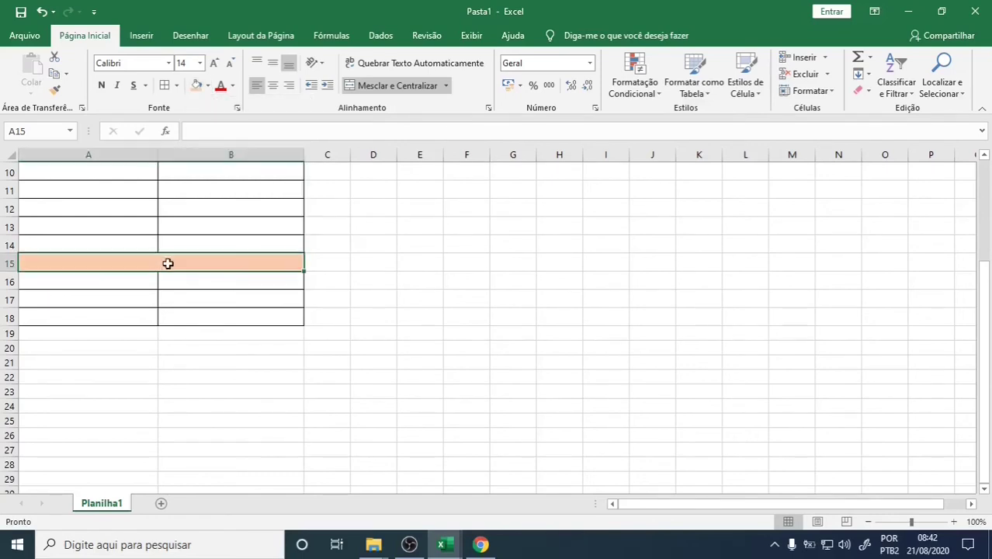
Step: Enter the label "Total de despesas" in cell A16 below the coloured row
{"action": "left_click", "coordinate": [110, 281]}
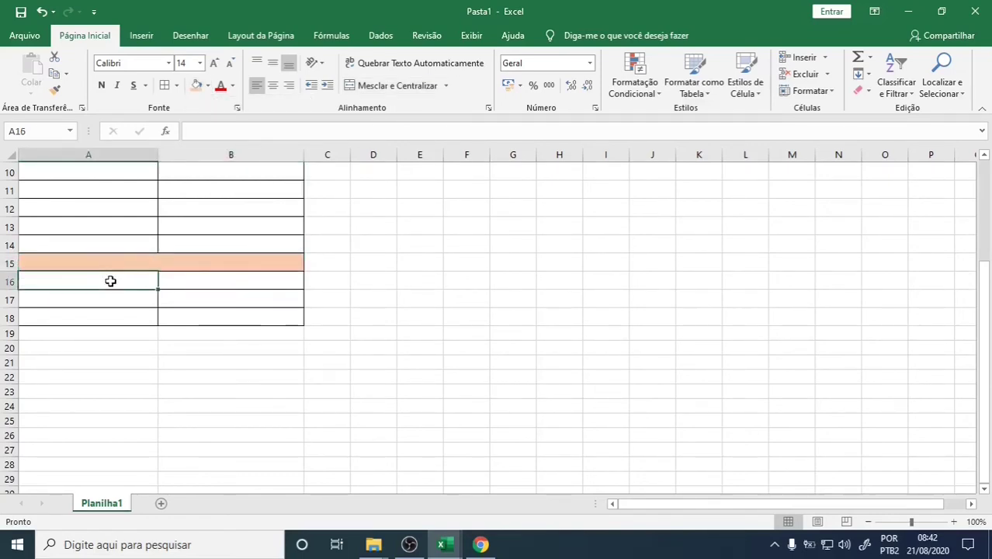
{"action": "type", "text": "Total "}
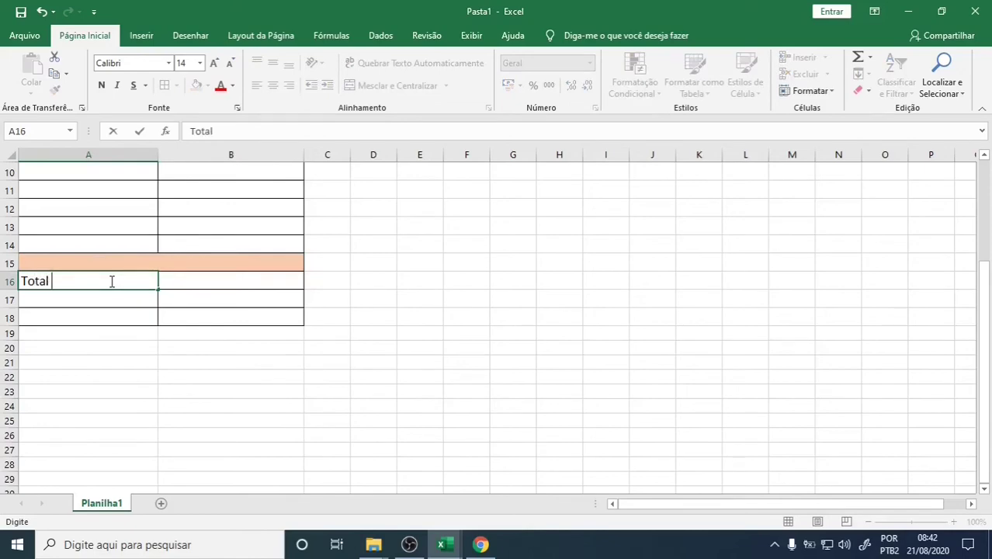
{"action": "type", "text": "de despe"}
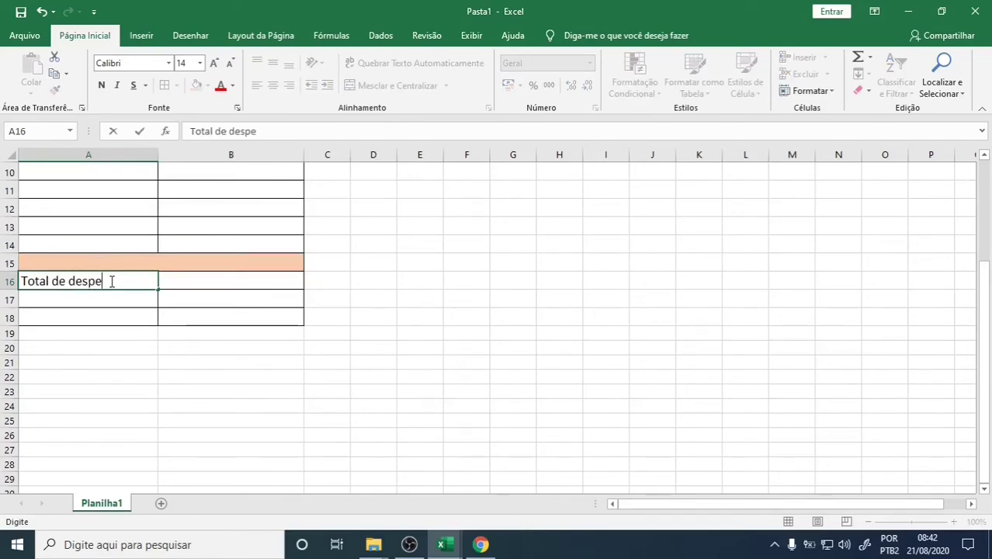
{"action": "type", "text": "sas"}
{"action": "scroll", "coordinate": [143, 333], "scroll_direction": "up", "scroll_amount": 1}
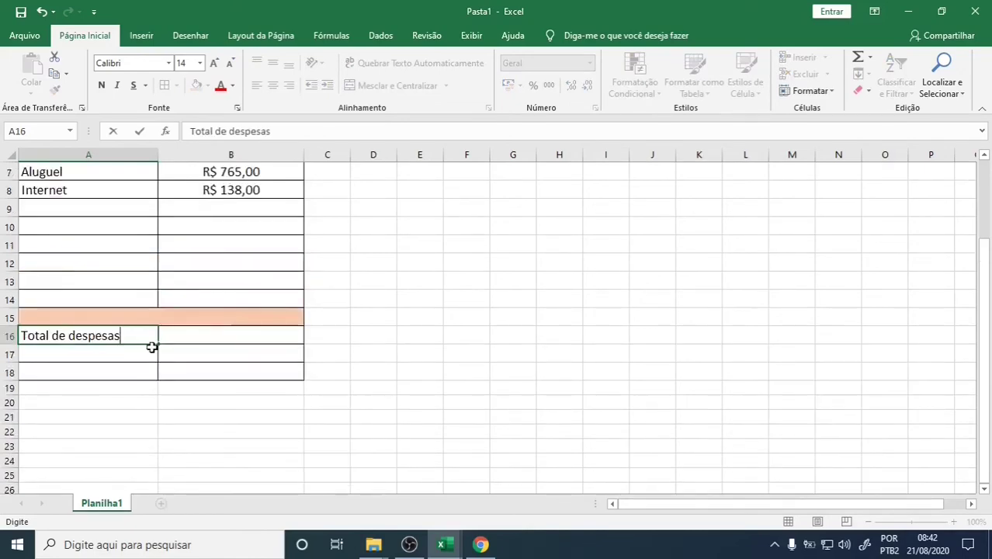
Step: Check the total row in the EXCEL CONTROLE DE CONTAS workbook, return to Pasta1 and make the "Total de despesas" label bold
{"action": "left_click", "coordinate": [456, 537]}
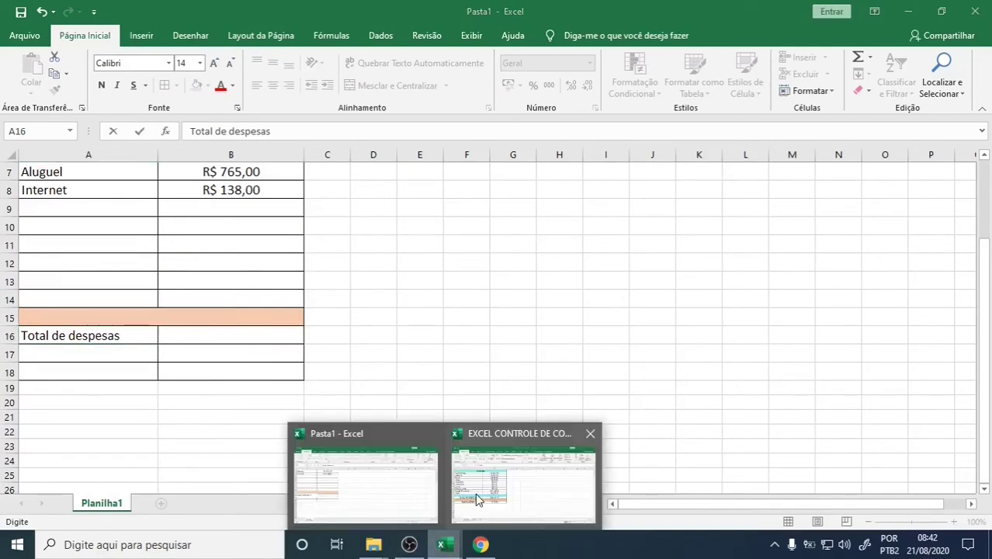
{"action": "left_click", "coordinate": [475, 493]}
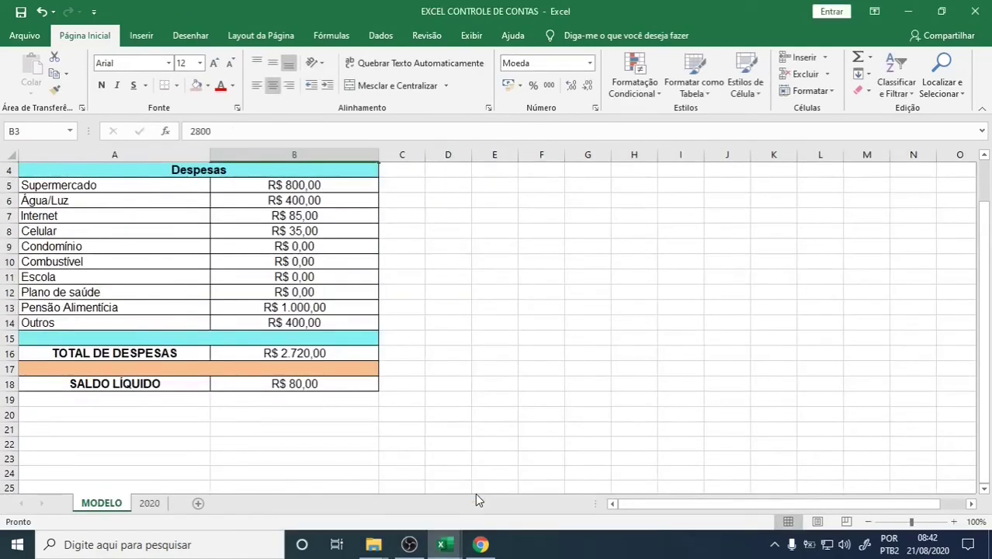
{"action": "left_click", "coordinate": [441, 543]}
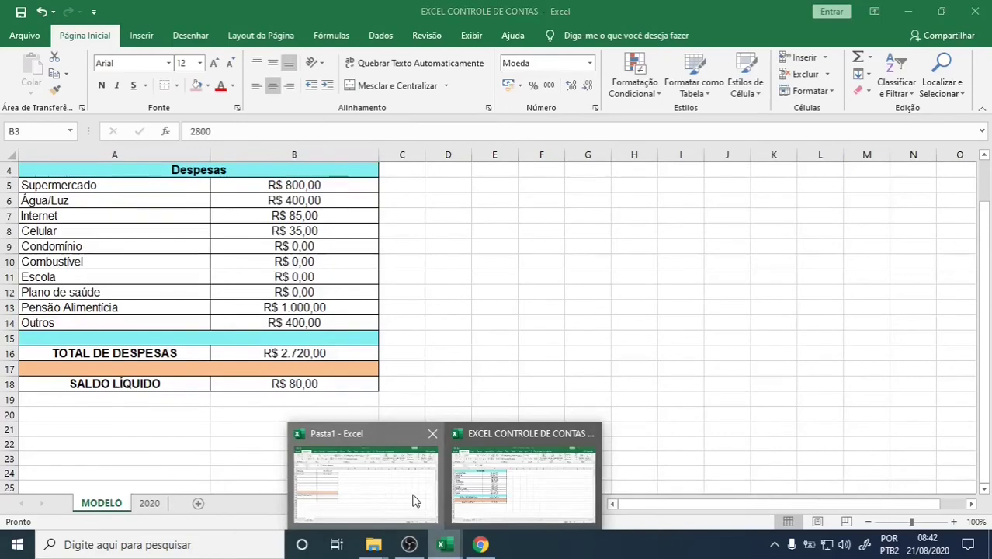
{"action": "left_click", "coordinate": [413, 501]}
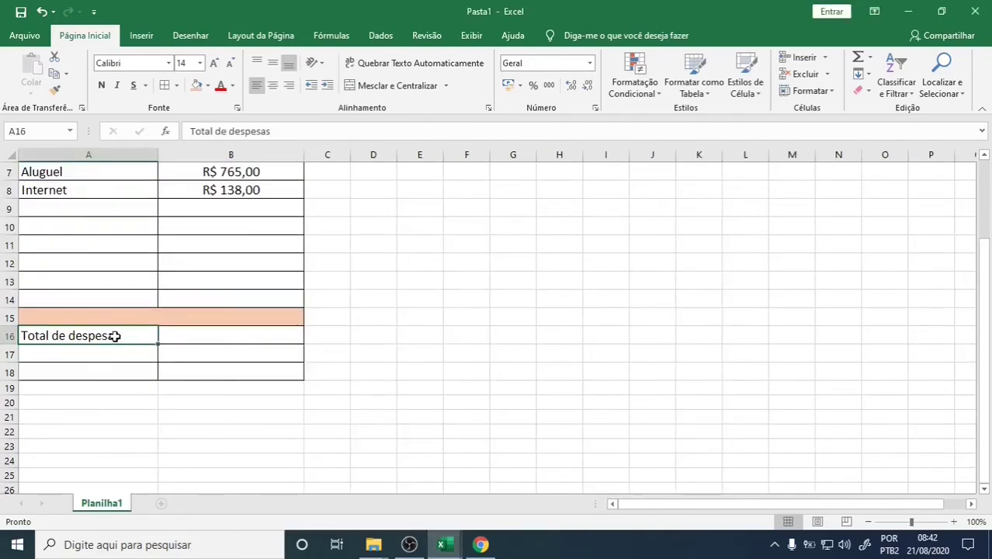
{"action": "left_click", "coordinate": [101, 85]}
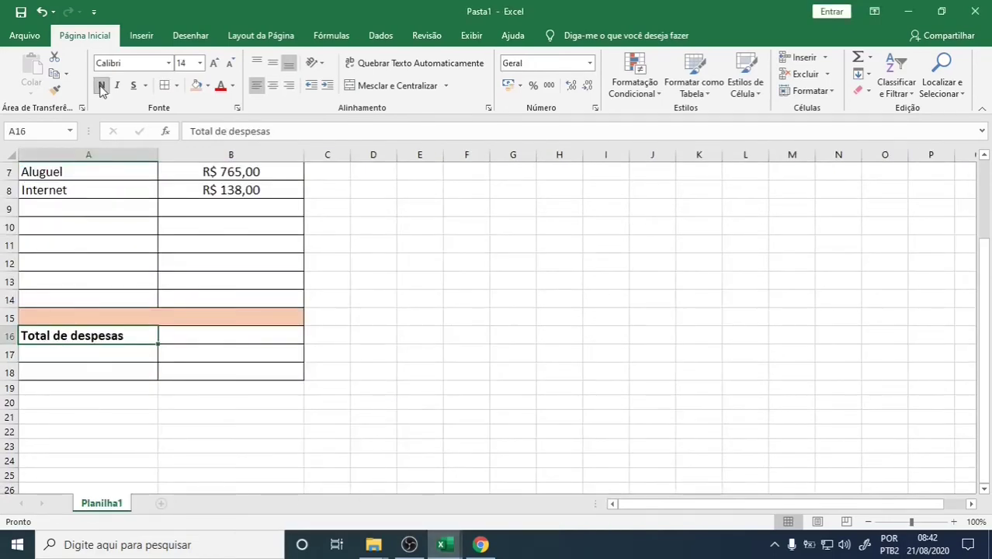
Step: Enter the formula =B5+B6+B7+B8 in cell B16 to add up the four expense amounts
{"action": "left_click", "coordinate": [188, 337]}
{"action": "scroll", "coordinate": [189, 338], "scroll_direction": "up", "scroll_amount": 2}
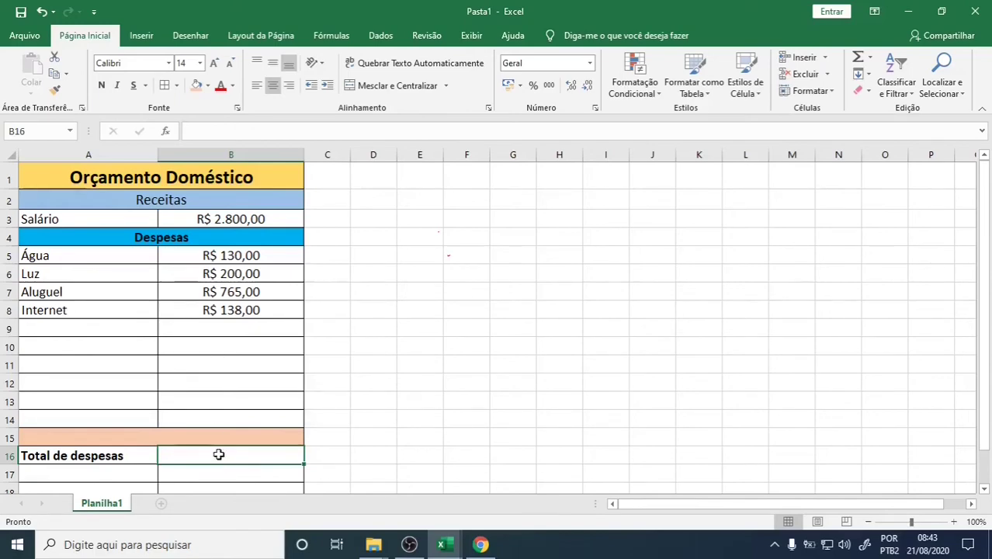
{"action": "left_click_drag", "start_coordinate": [228, 255], "coordinate": [224, 306]}
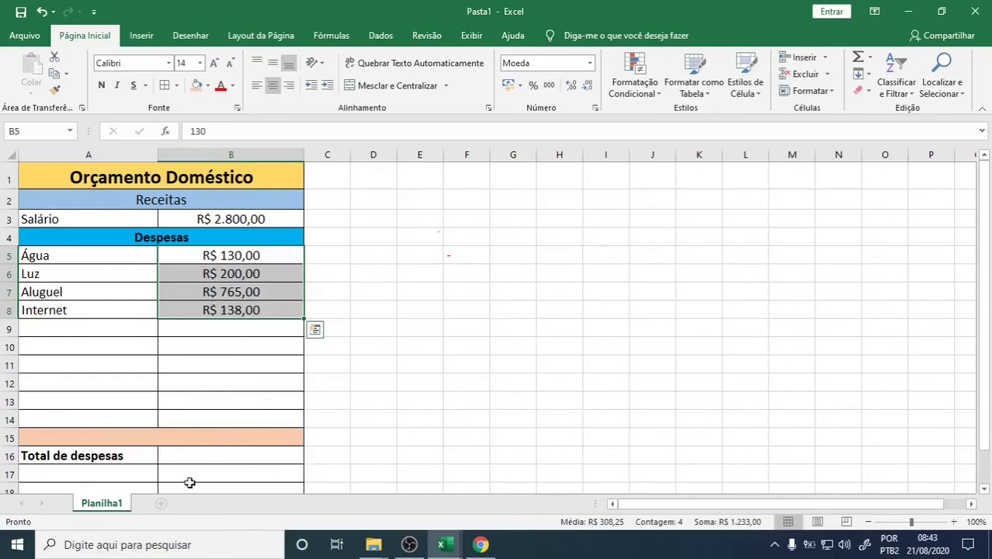
{"action": "left_click", "coordinate": [189, 455]}
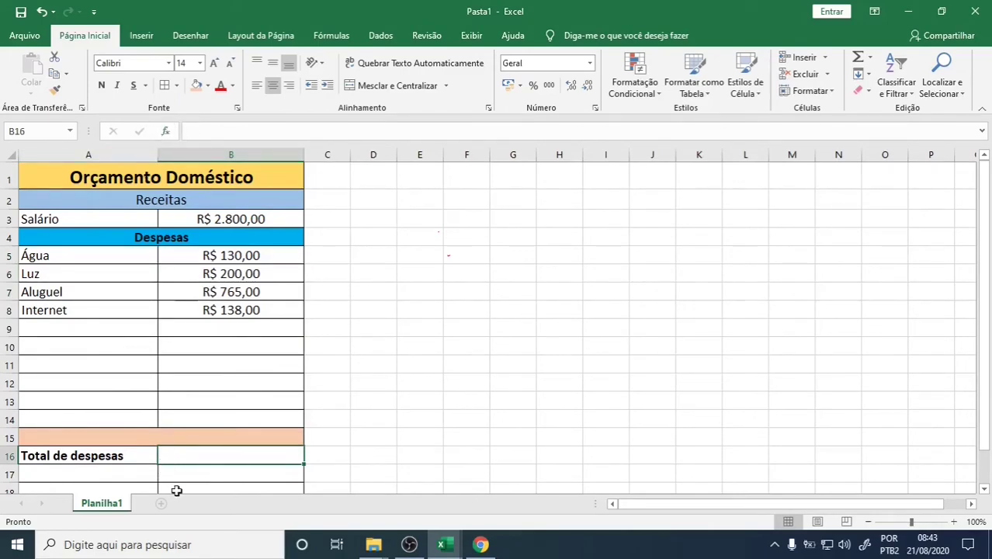
{"action": "type", "text": "="}
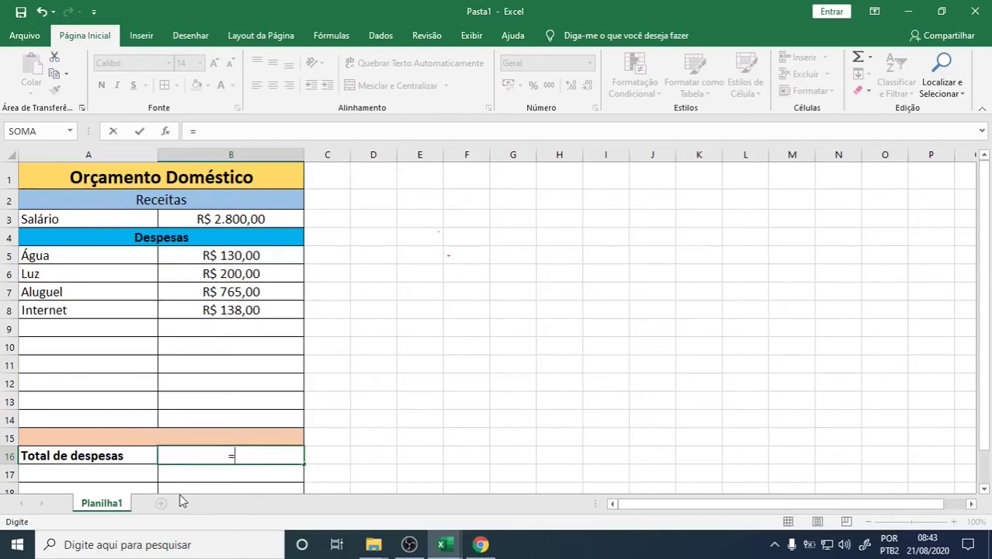
{"action": "left_click", "coordinate": [221, 254]}
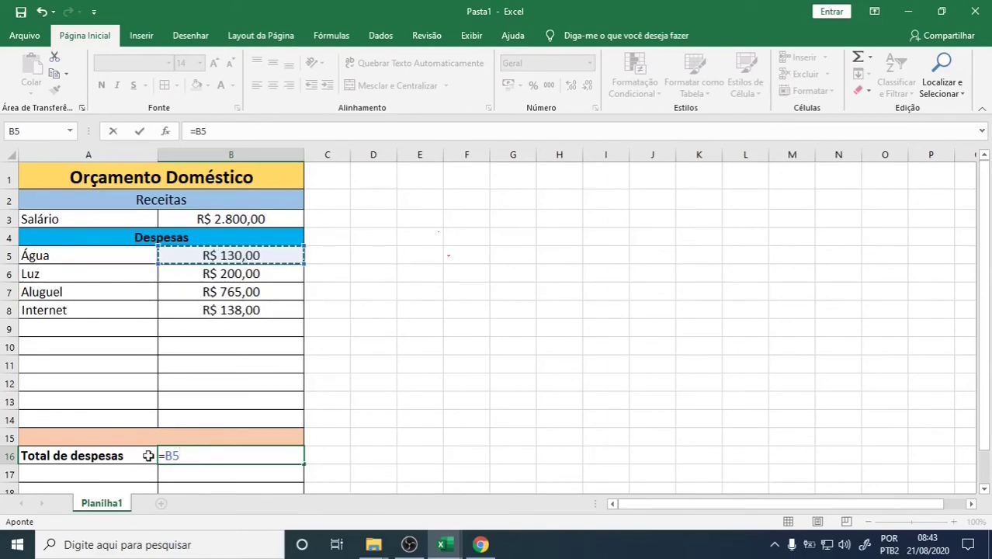
{"action": "type", "text": "+"}
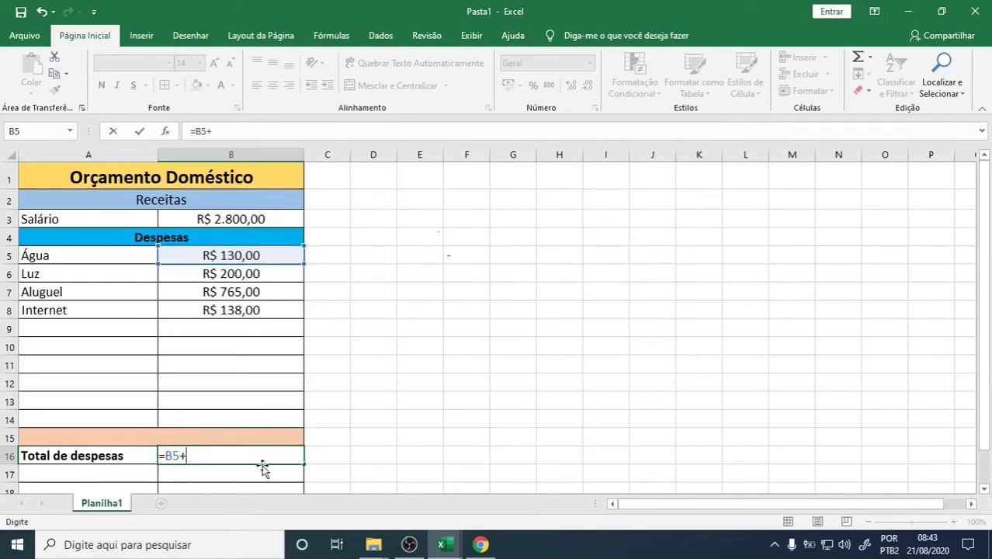
{"action": "left_click", "coordinate": [241, 274]}
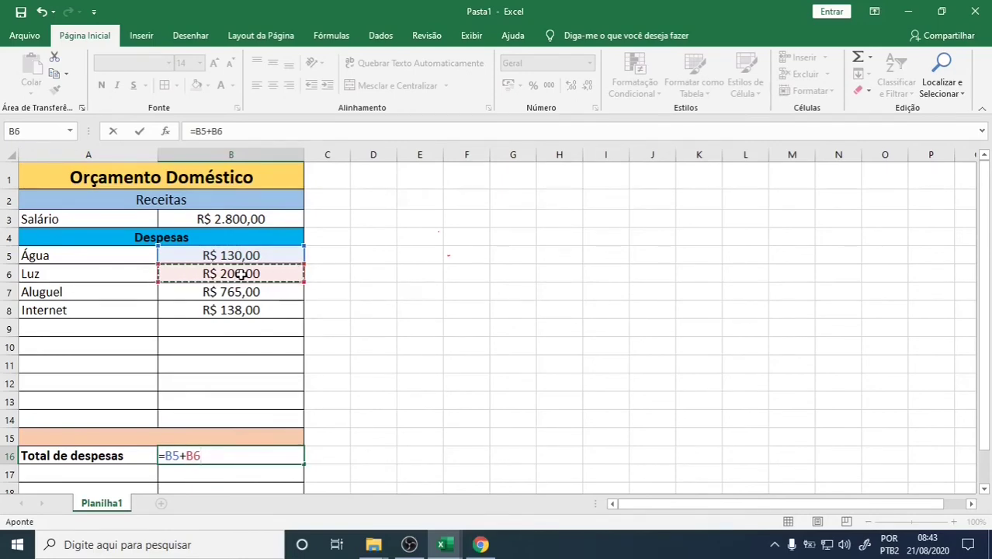
{"action": "type", "text": "+"}
{"action": "left_click", "coordinate": [233, 294]}
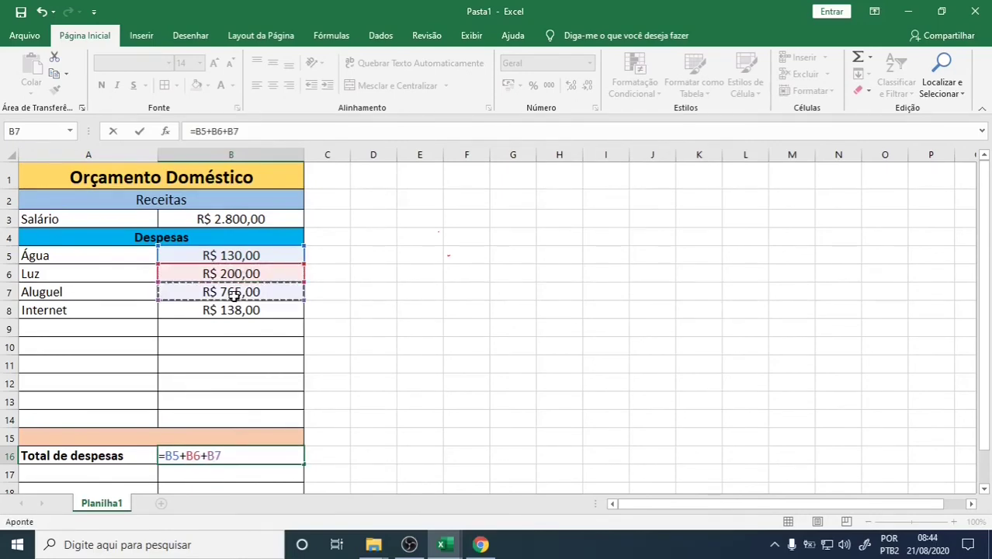
{"action": "type", "text": "+"}
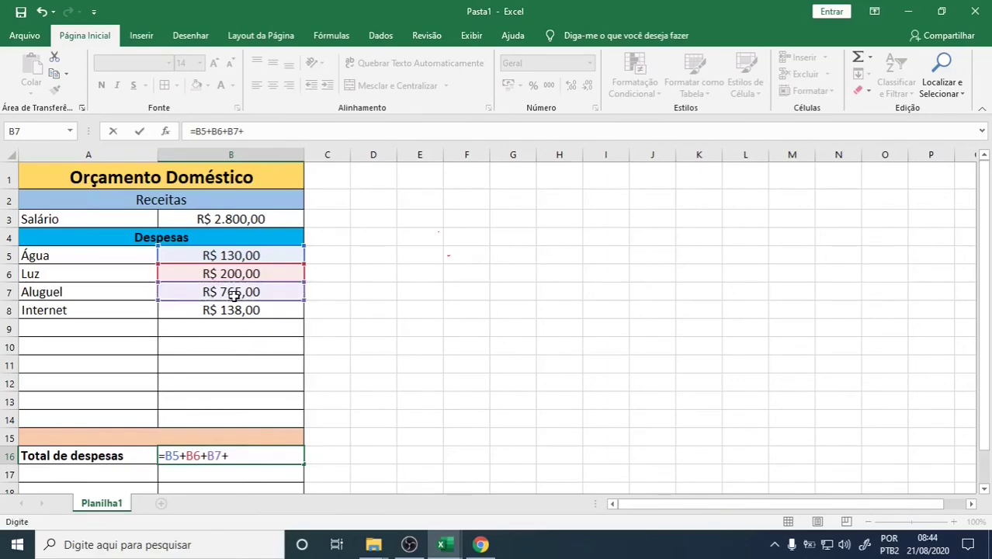
{"action": "left_click", "coordinate": [233, 309]}
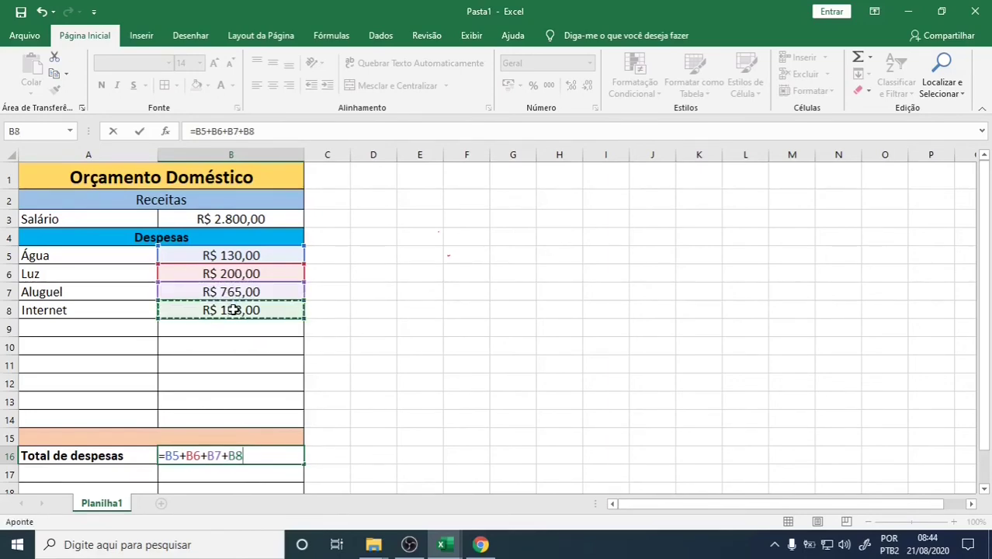
{"action": "key", "text": "Return"}
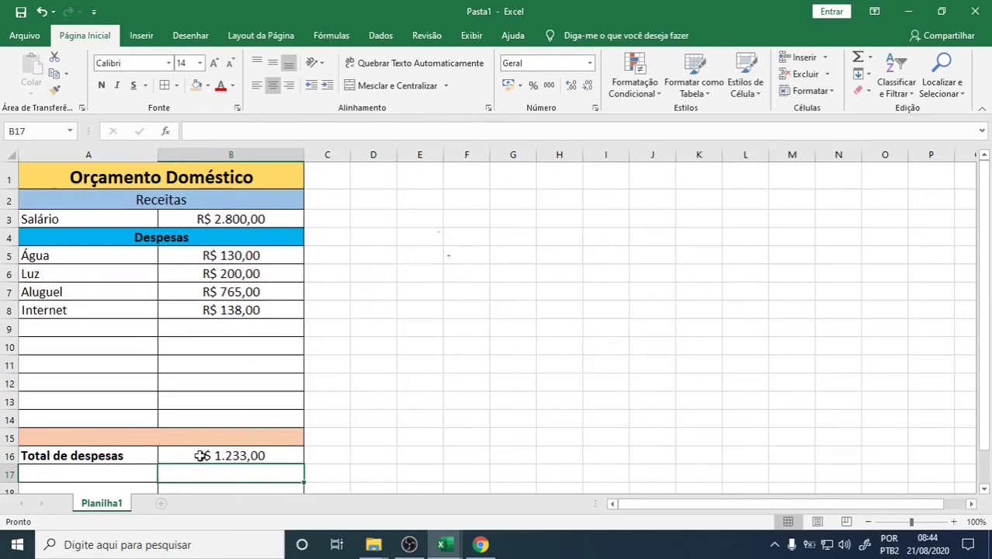
Step: Compare the amounts in B5:B8 with the total in B16, and clear the addition formula from B16
{"action": "left_click", "coordinate": [220, 254]}
{"action": "left_click_drag", "start_coordinate": [219, 254], "coordinate": [203, 309]}
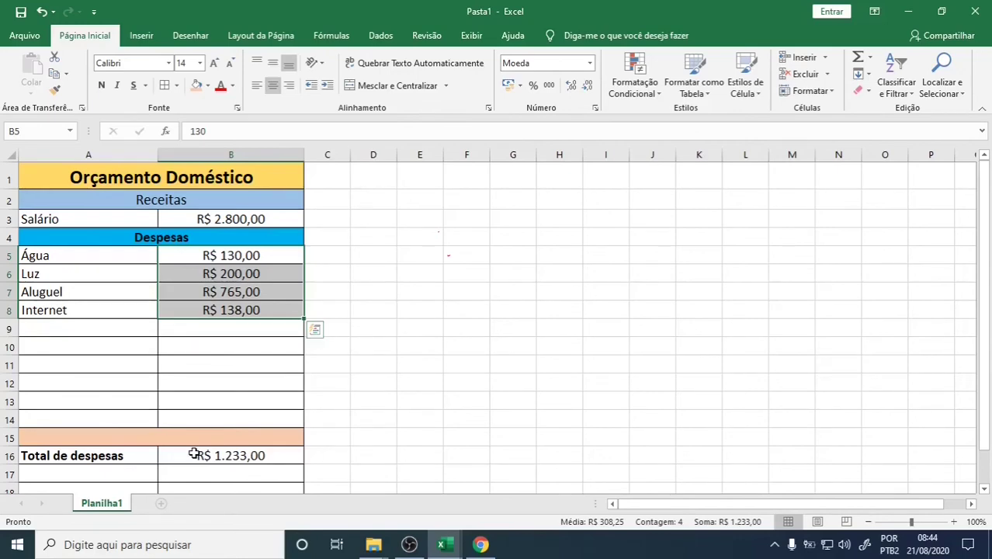
{"action": "left_click", "coordinate": [251, 457]}
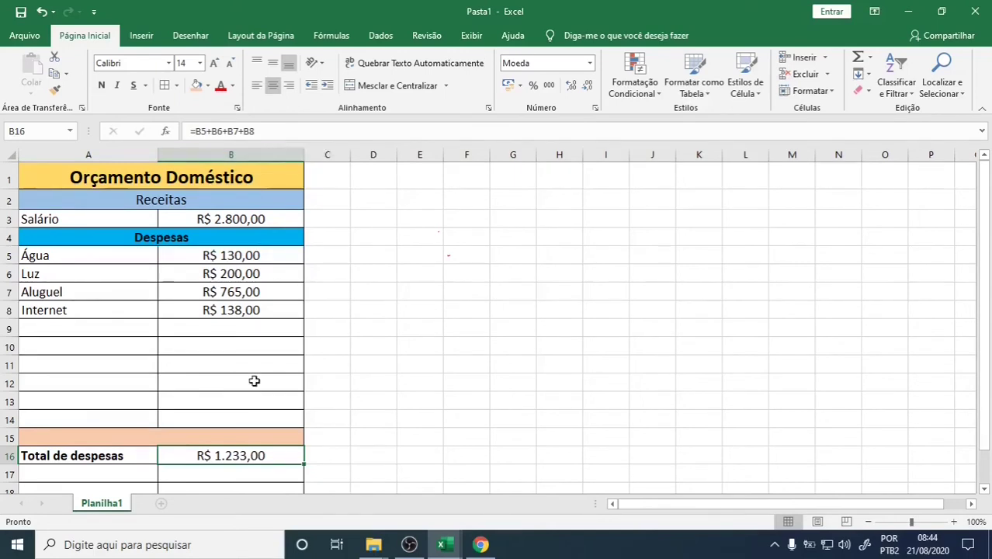
{"action": "double_click", "coordinate": [231, 459]}
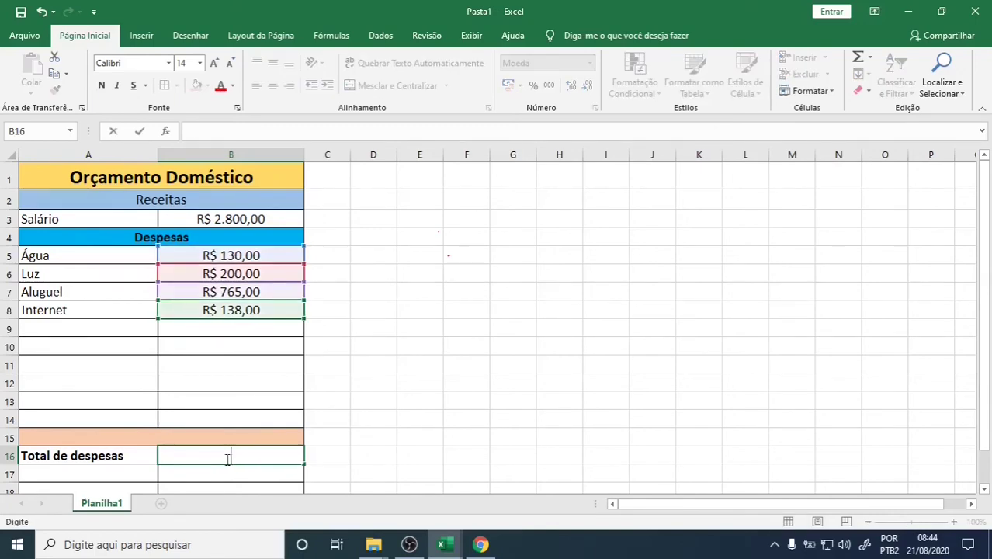
{"action": "left_click", "coordinate": [248, 421]}
Step: Insert the Soma function in cell B16 over the range B5:B14, giving =SOMA(B5:B14)
{"action": "left_click", "coordinate": [250, 456]}
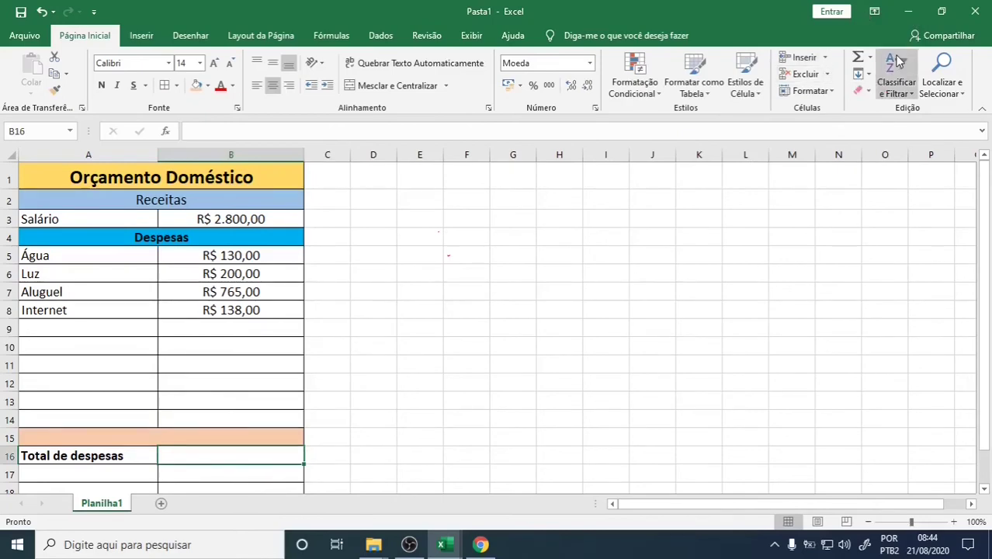
{"action": "left_click", "coordinate": [871, 59]}
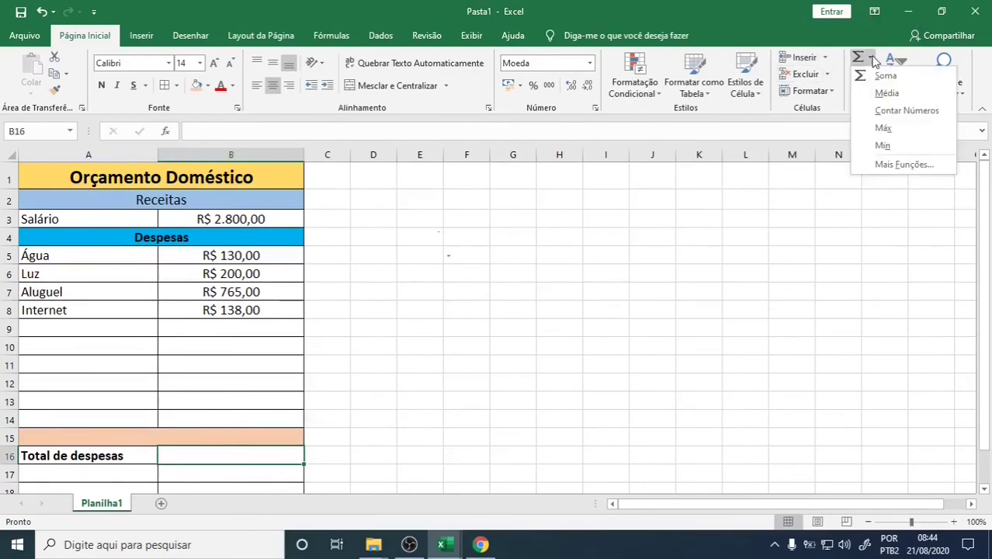
{"action": "left_click", "coordinate": [881, 75]}
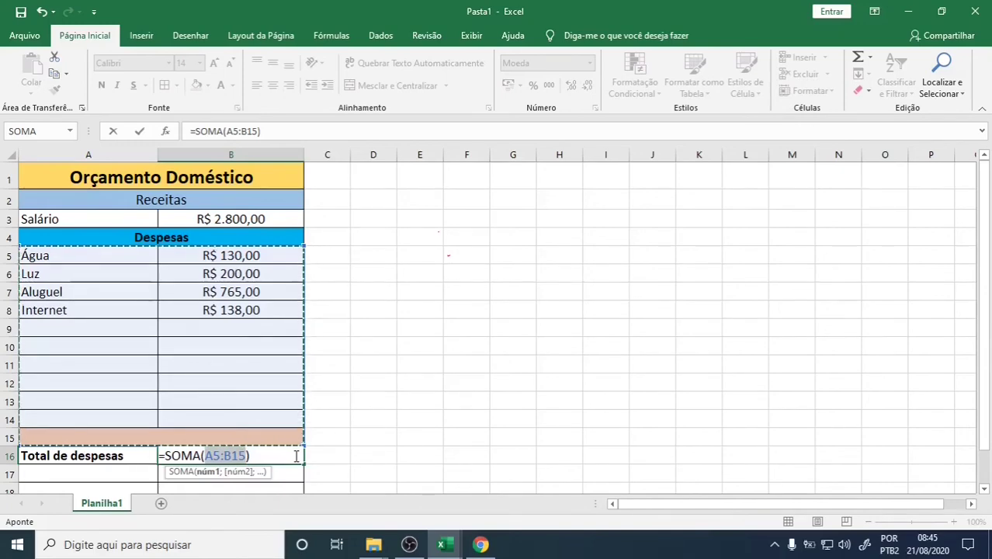
{"action": "left_click_drag", "start_coordinate": [217, 256], "coordinate": [211, 410]}
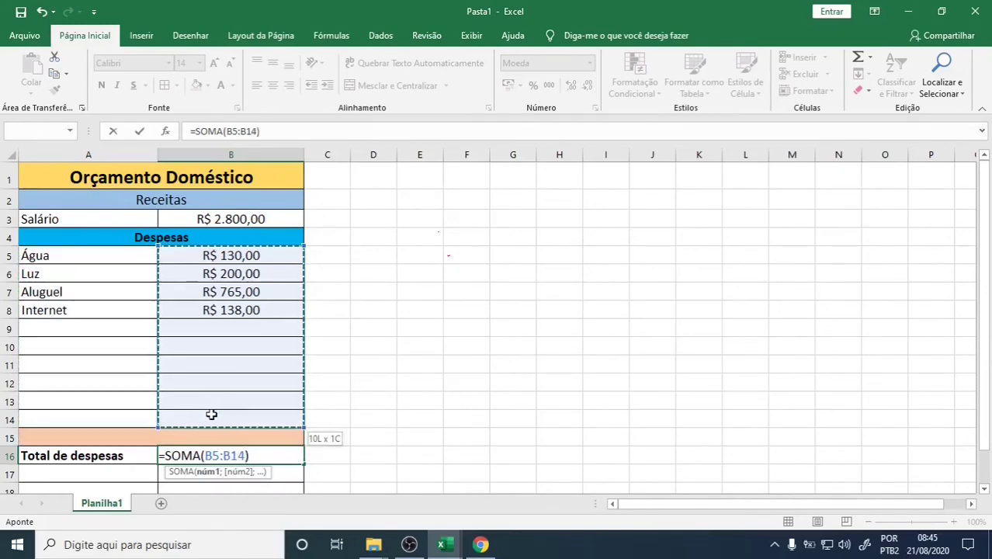
{"action": "left_click_drag", "start_coordinate": [211, 415], "coordinate": [212, 415]}
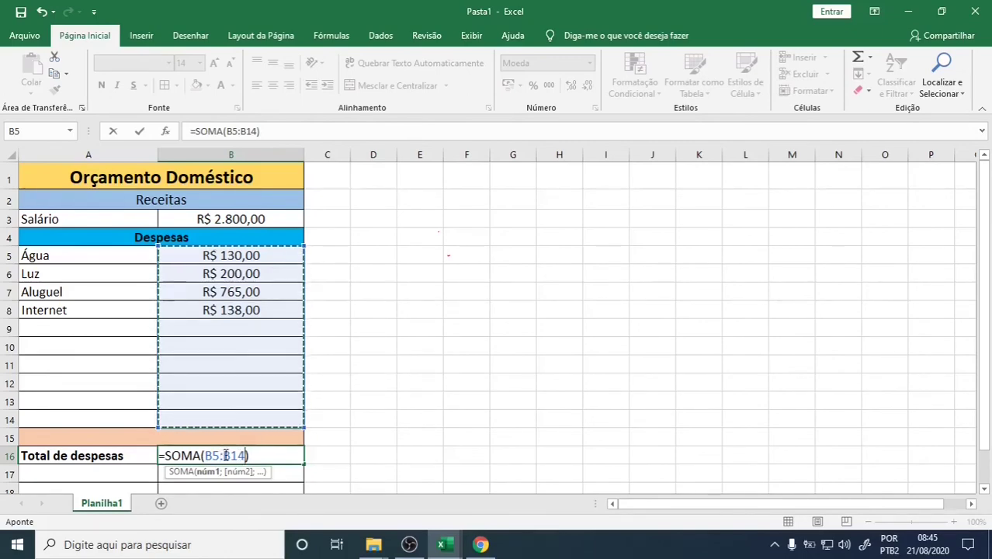
{"action": "left_click", "coordinate": [225, 456]}
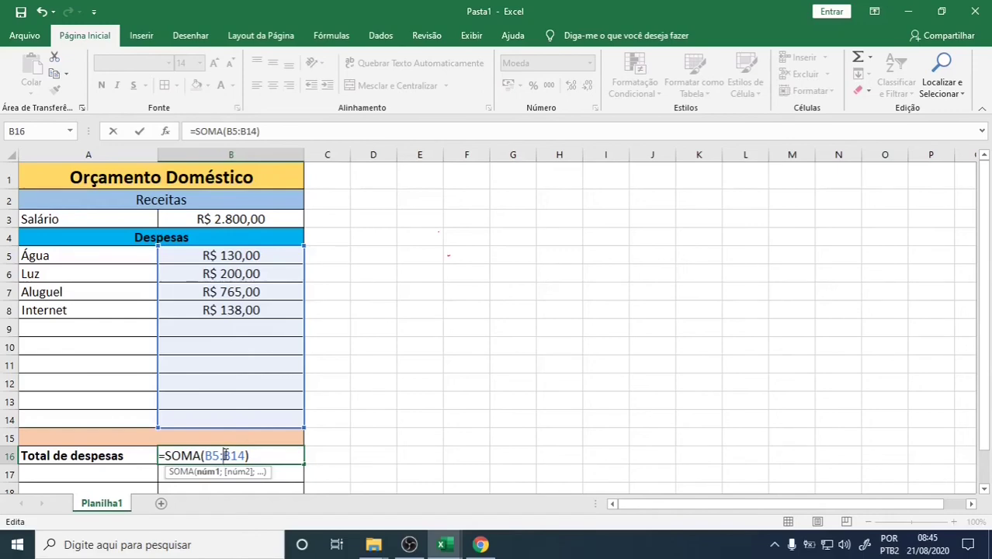
{"action": "key", "text": "Return"}
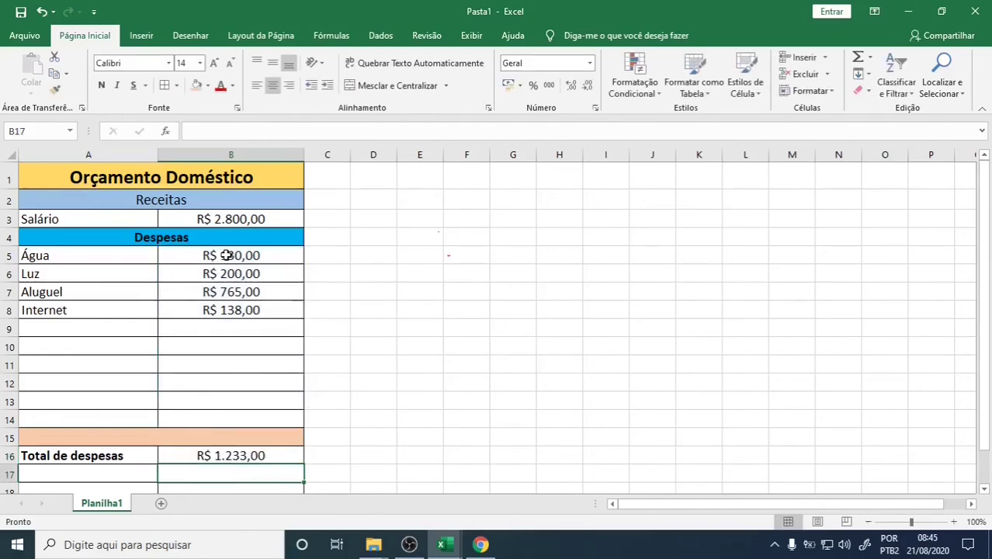
Step: Review the summed range B5:B14, the total's formula in B16 and the individual expense amounts
{"action": "left_click_drag", "start_coordinate": [202, 256], "coordinate": [220, 419]}
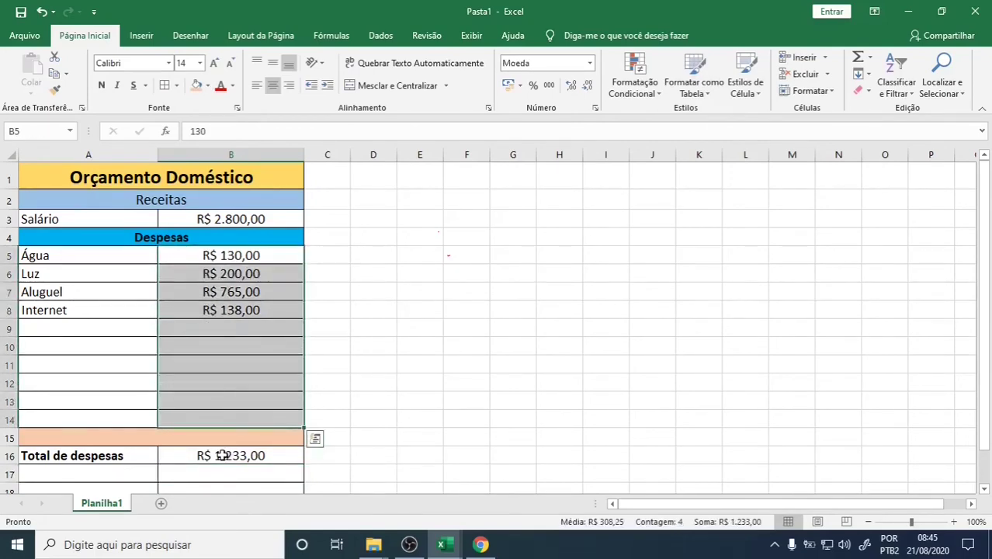
{"action": "left_click", "coordinate": [223, 455]}
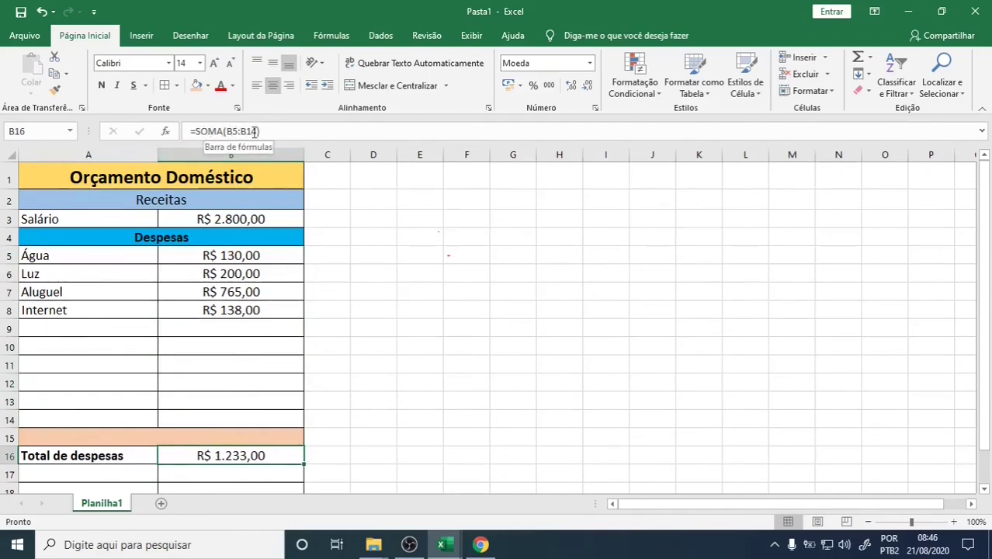
{"action": "left_click", "coordinate": [254, 258]}
{"action": "left_click", "coordinate": [258, 271]}
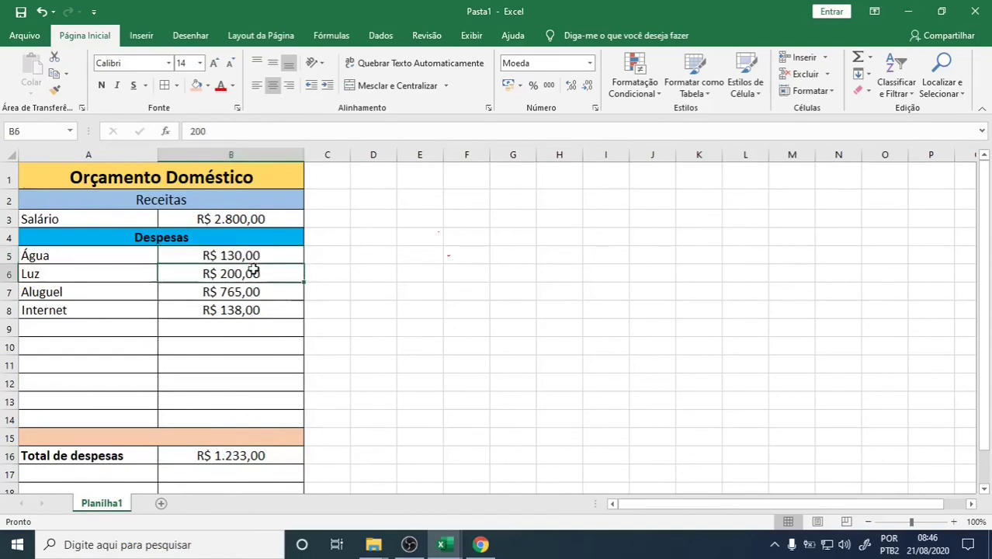
{"action": "left_click", "coordinate": [258, 290]}
{"action": "left_click", "coordinate": [253, 310]}
{"action": "left_click", "coordinate": [248, 324]}
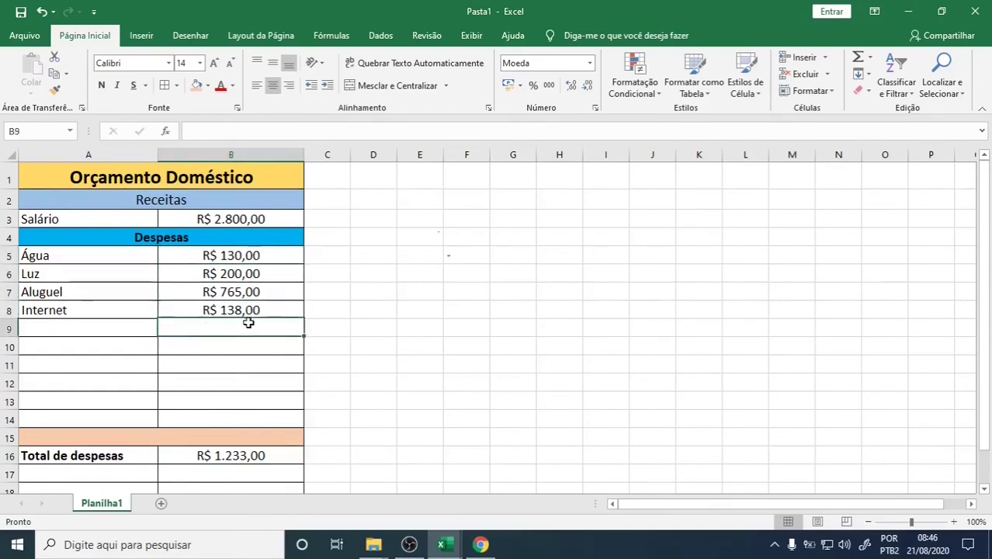
Step: Add the expense label "Plano de saúde" in cell A9 below Internet
{"action": "left_click", "coordinate": [117, 326]}
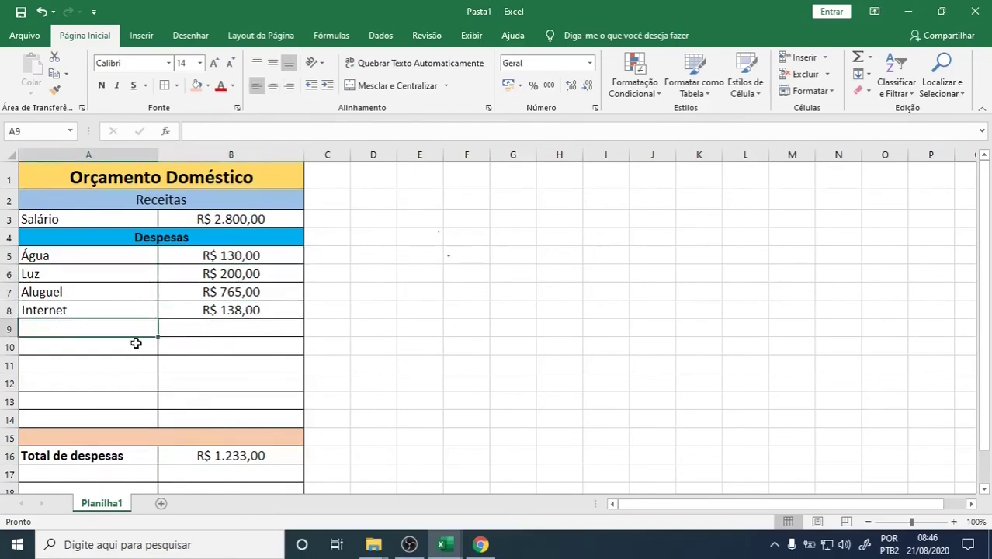
{"action": "type", "text": "Pla"}
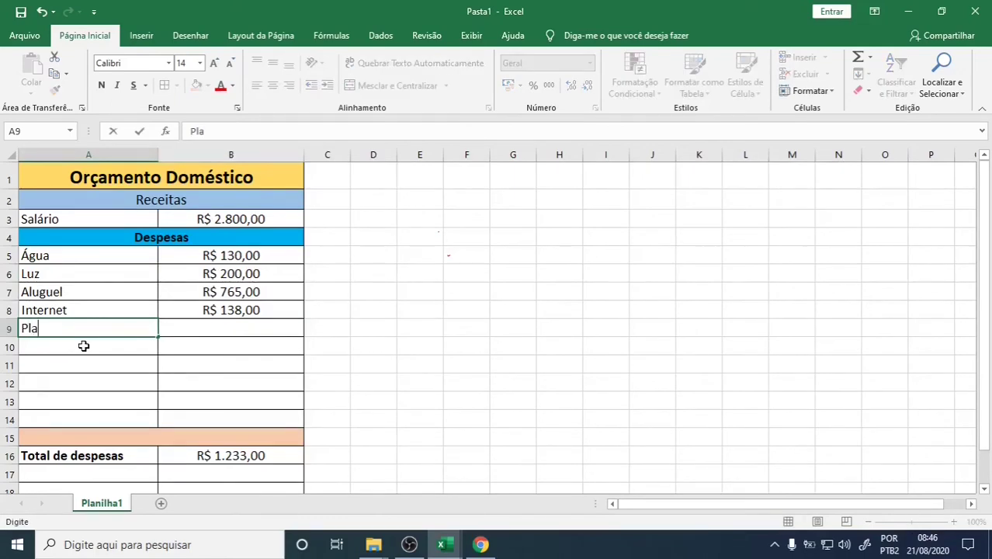
{"action": "type", "text": "no de sa"}
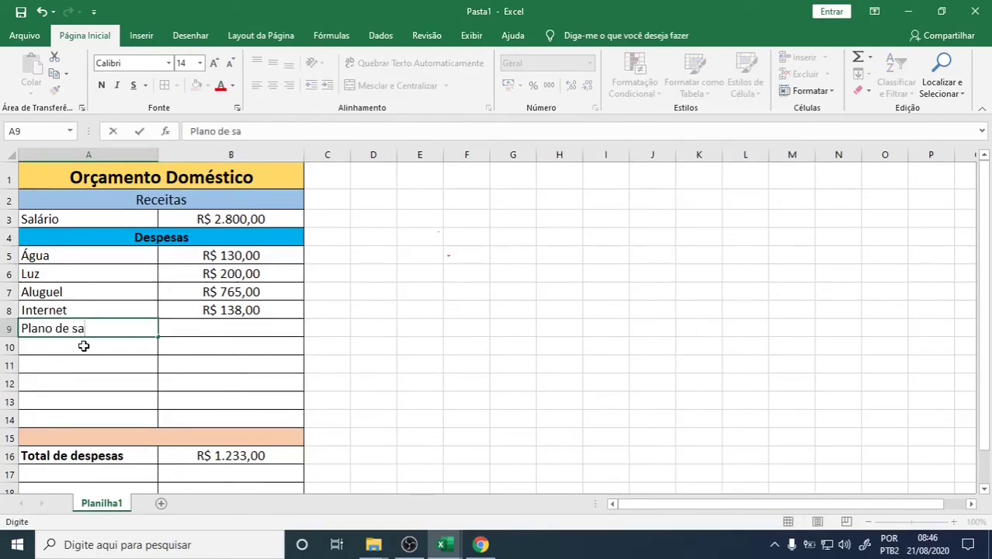
{"action": "type", "text": "úde"}
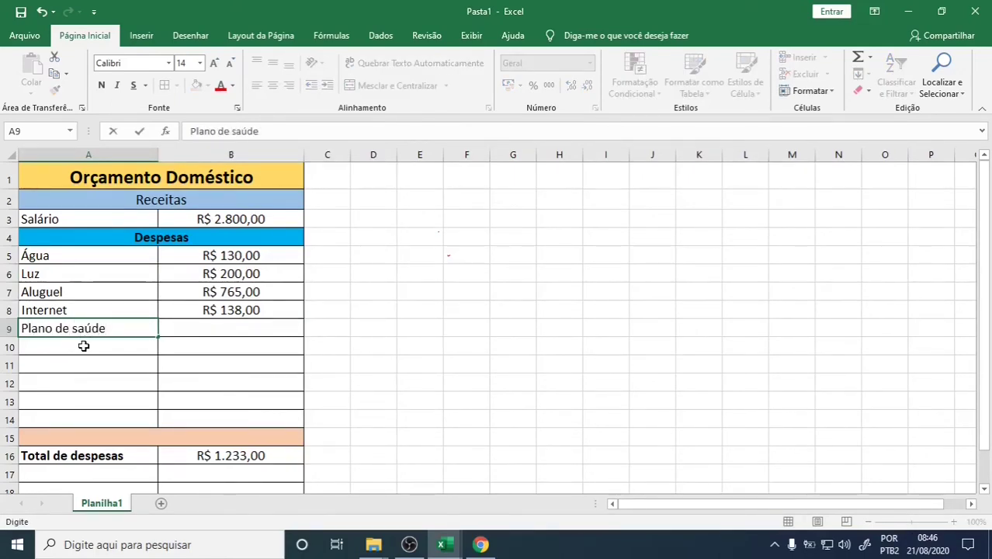
{"action": "left_click", "coordinate": [218, 322]}
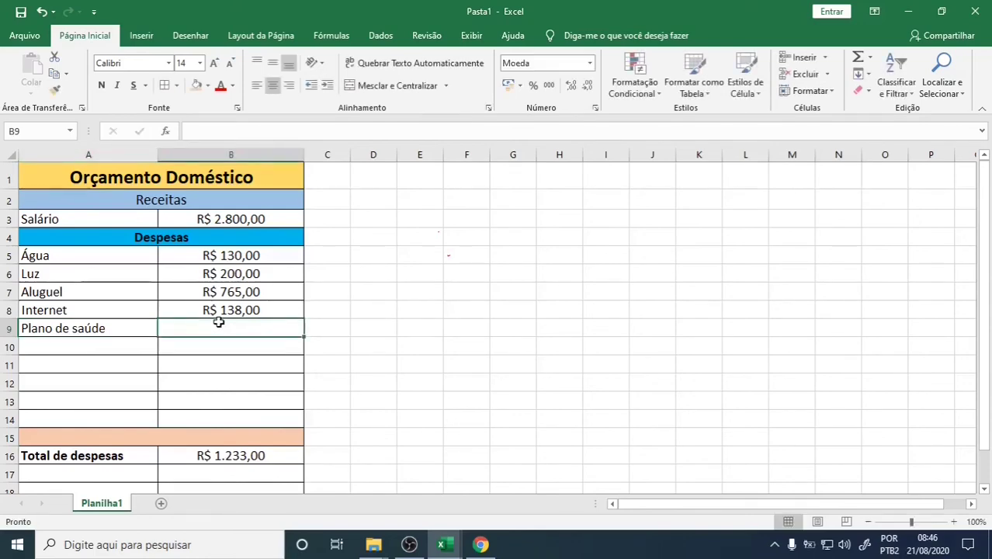
Step: Enter 400 as the Plano de saúde amount in cell B9 and check the total in B16
{"action": "type", "text": "400"}
{"action": "key", "text": "Return"}
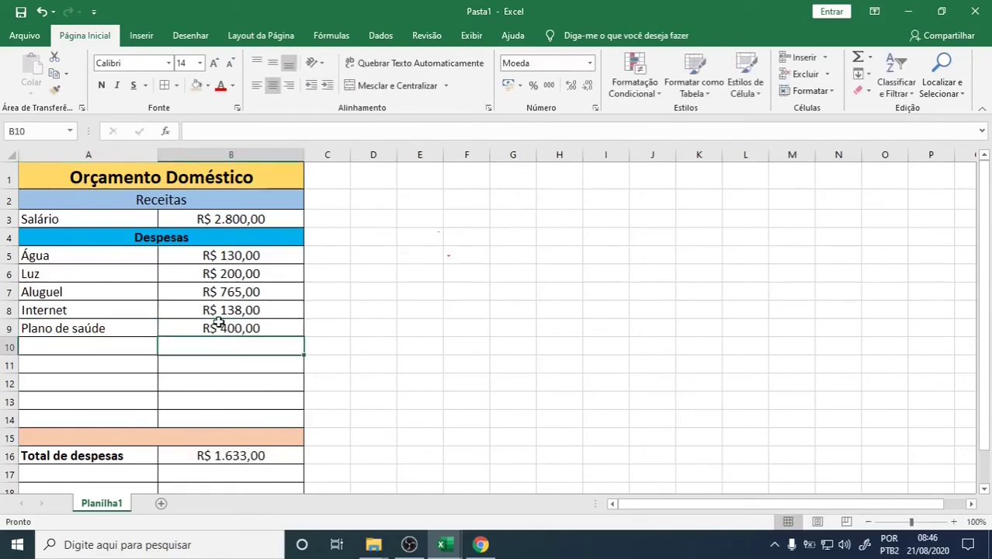
{"action": "left_click", "coordinate": [233, 454]}
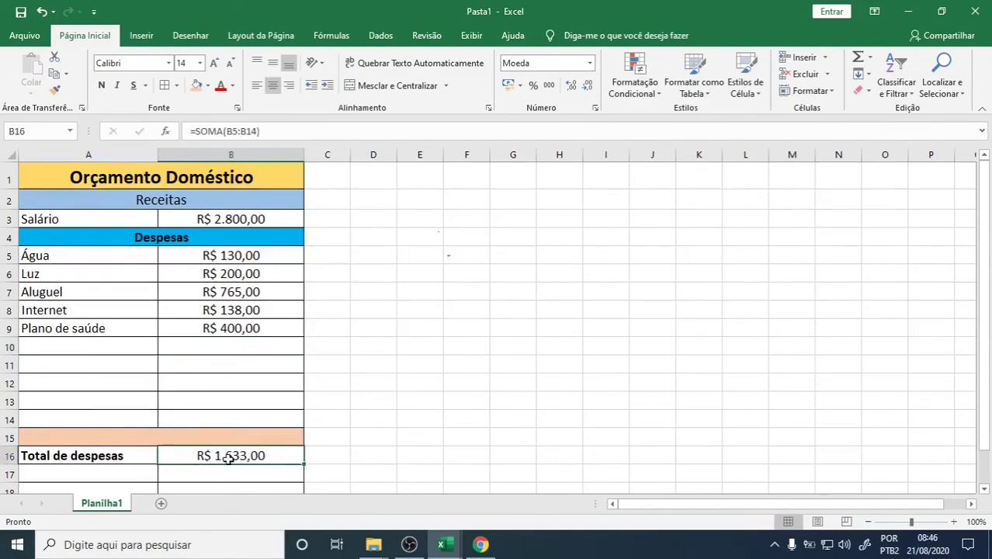
Step: Following the finished example workbook, fill cells A17:B17 below Total de despesas with light blue and merge them without centering
{"action": "scroll", "coordinate": [155, 366], "scroll_direction": "down", "scroll_amount": 2}
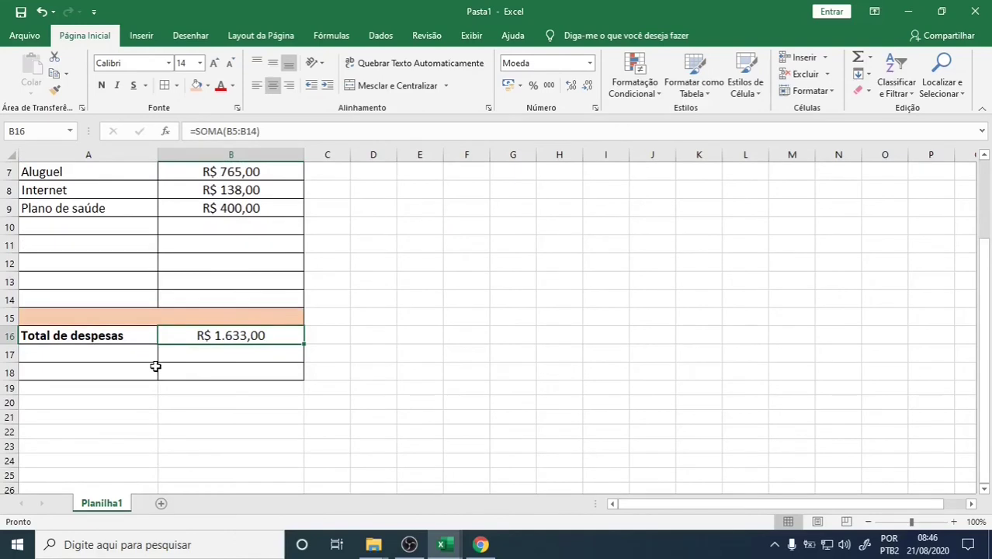
{"action": "key", "text": "alt+Tab"}
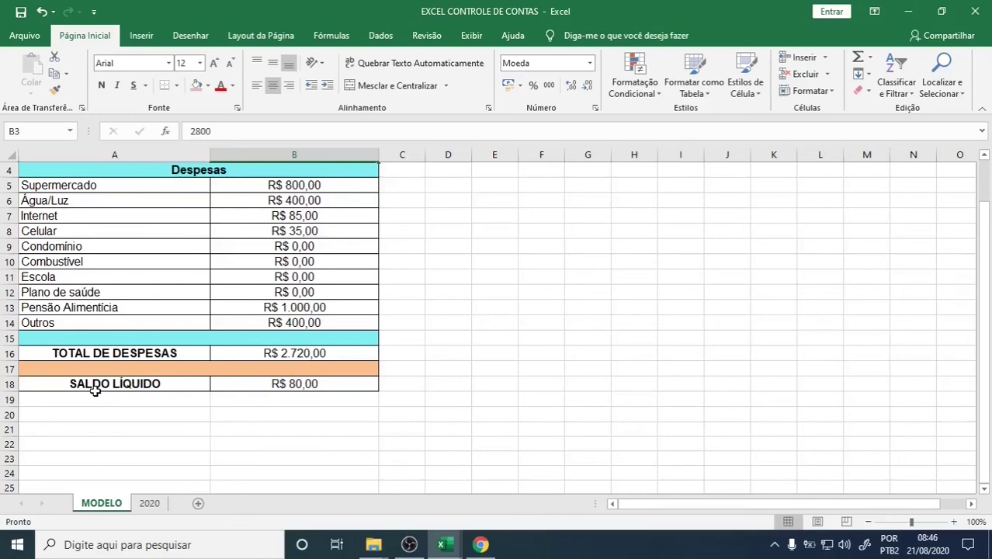
{"action": "left_click", "coordinate": [441, 544]}
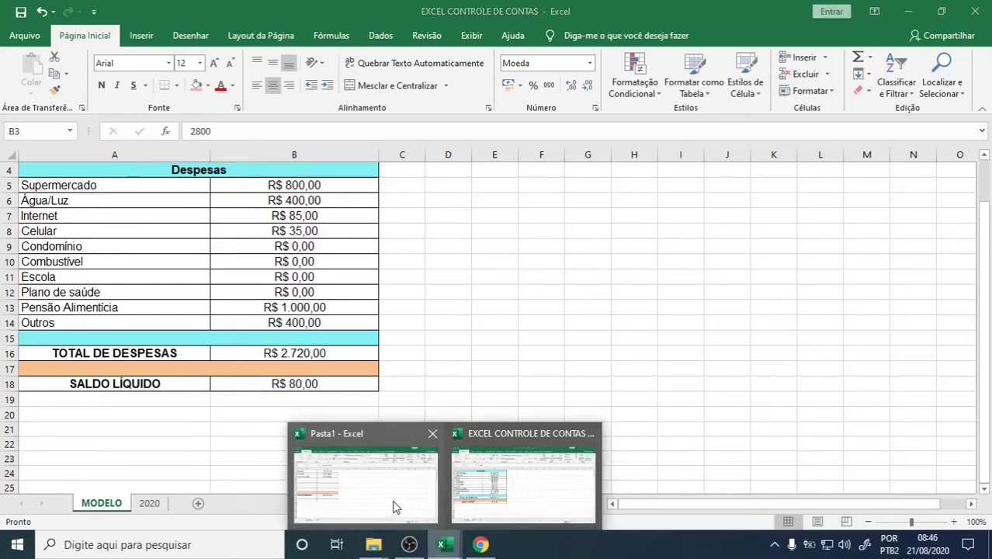
{"action": "left_click", "coordinate": [393, 507]}
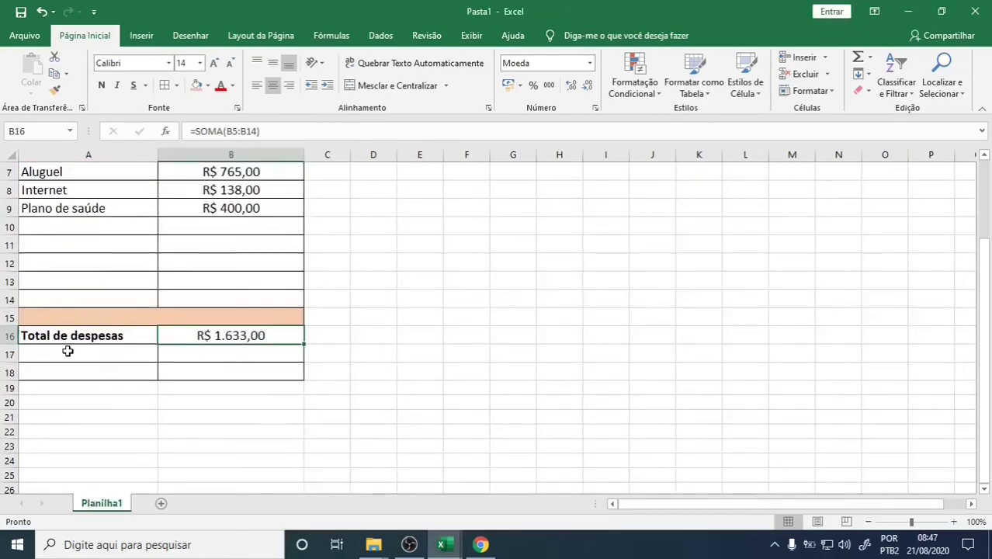
{"action": "left_click_drag", "start_coordinate": [67, 351], "coordinate": [225, 354]}
{"action": "left_click", "coordinate": [208, 86]}
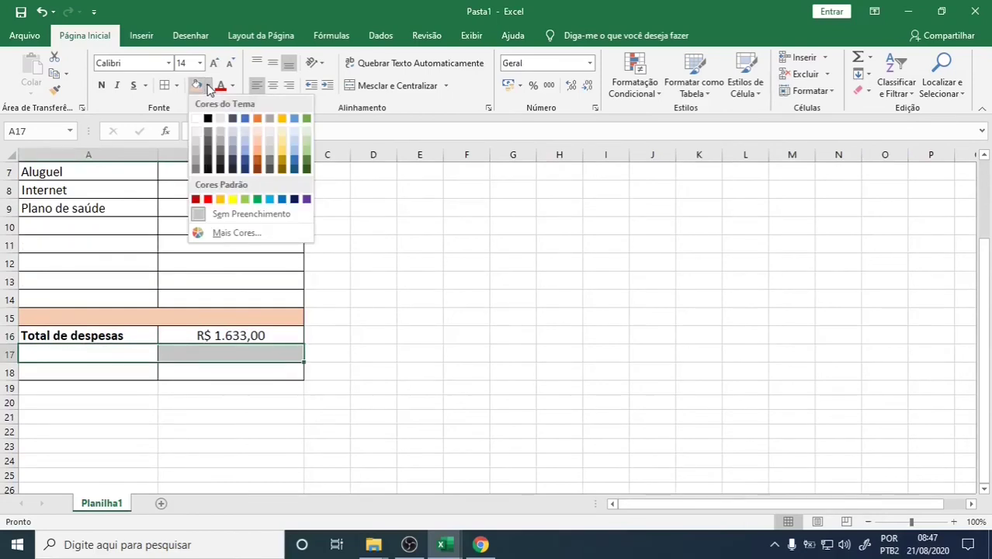
{"action": "left_click", "coordinate": [244, 139]}
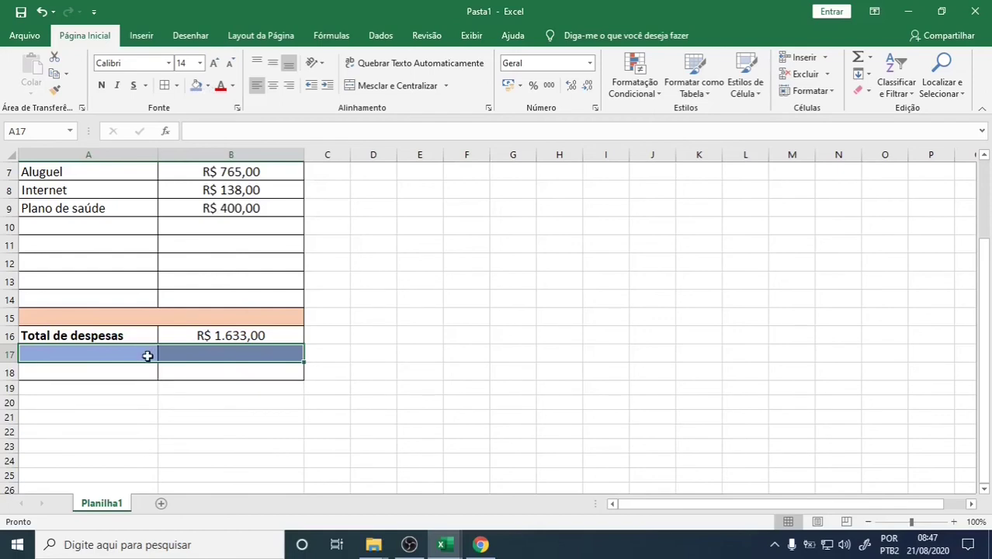
{"action": "left_click", "coordinate": [447, 86]}
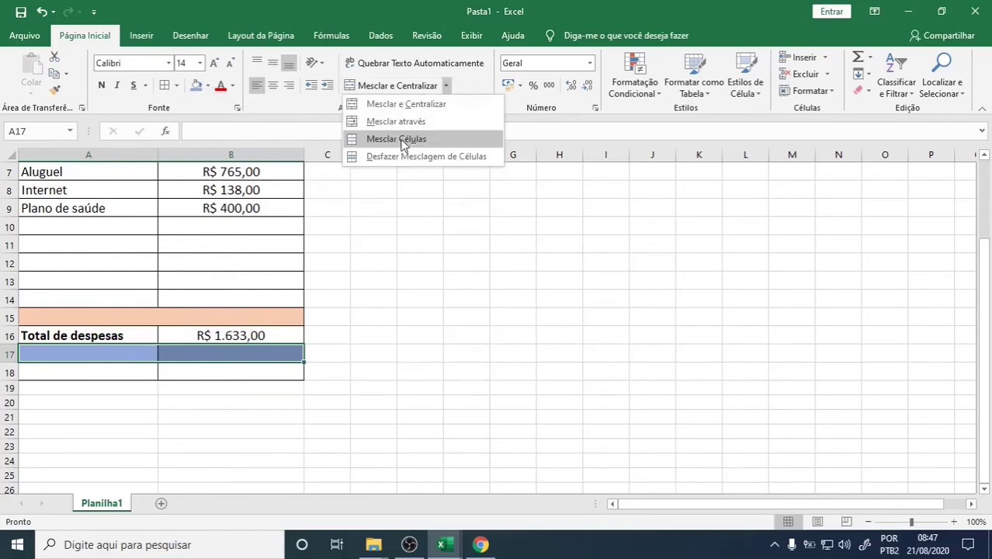
{"action": "left_click", "coordinate": [400, 139]}
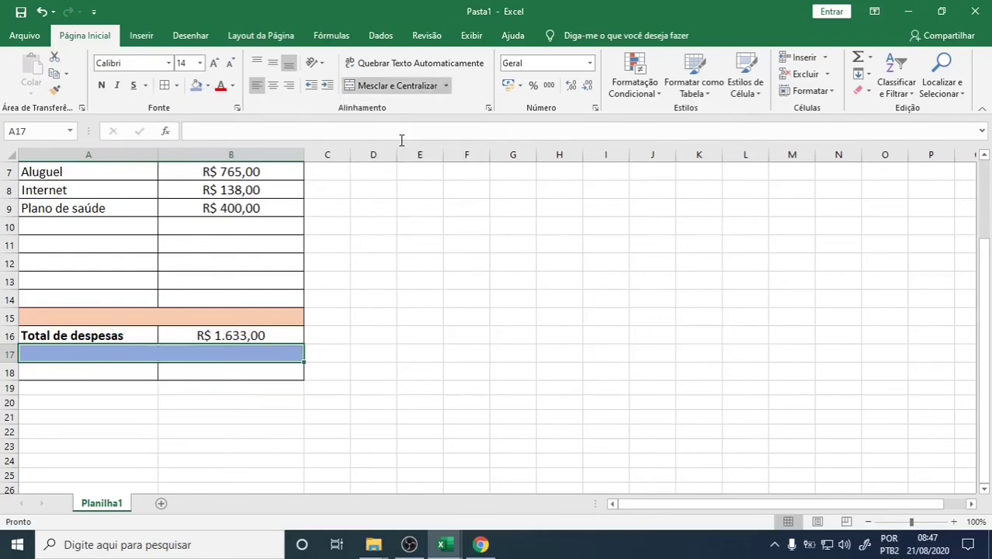
Step: Add the bold label "Saudo líquido" in cell A18 and compare it with the finished example workbook
{"action": "left_click", "coordinate": [109, 375]}
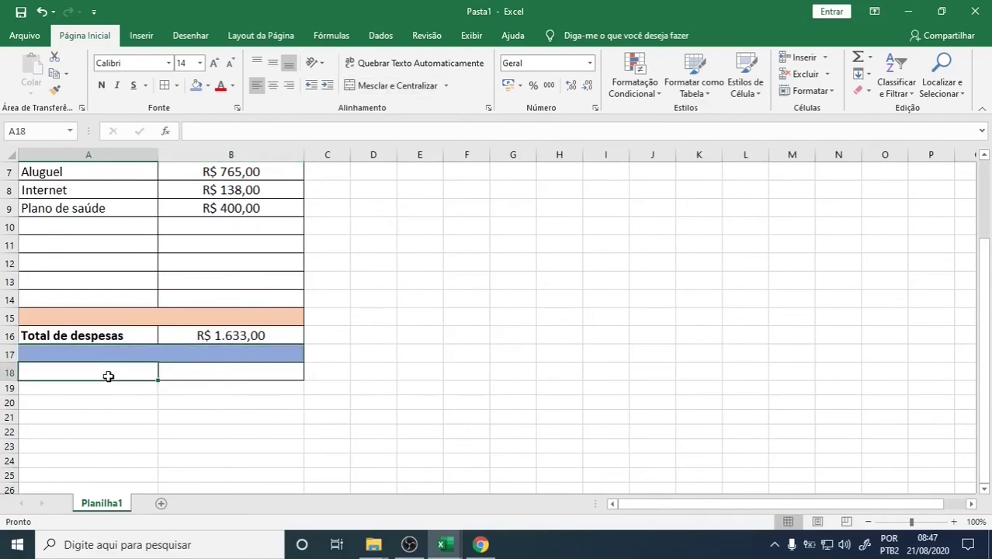
{"action": "type", "text": "S"}
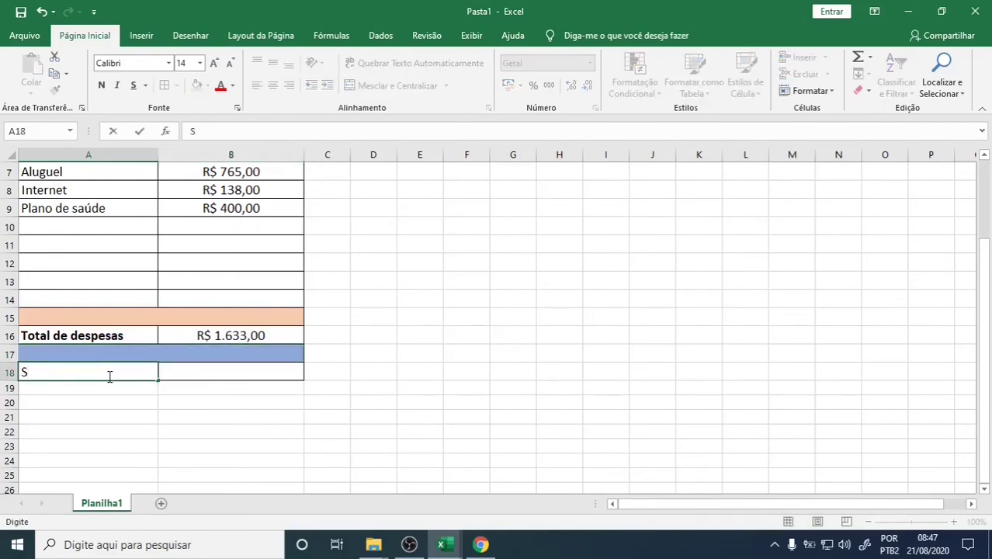
{"action": "type", "text": "audo líquido"}
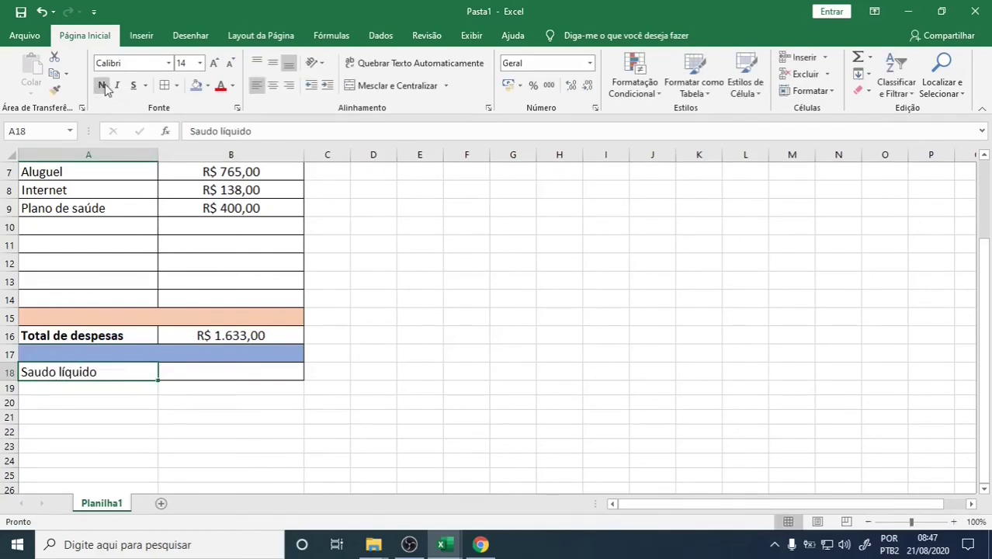
{"action": "left_click", "coordinate": [101, 86]}
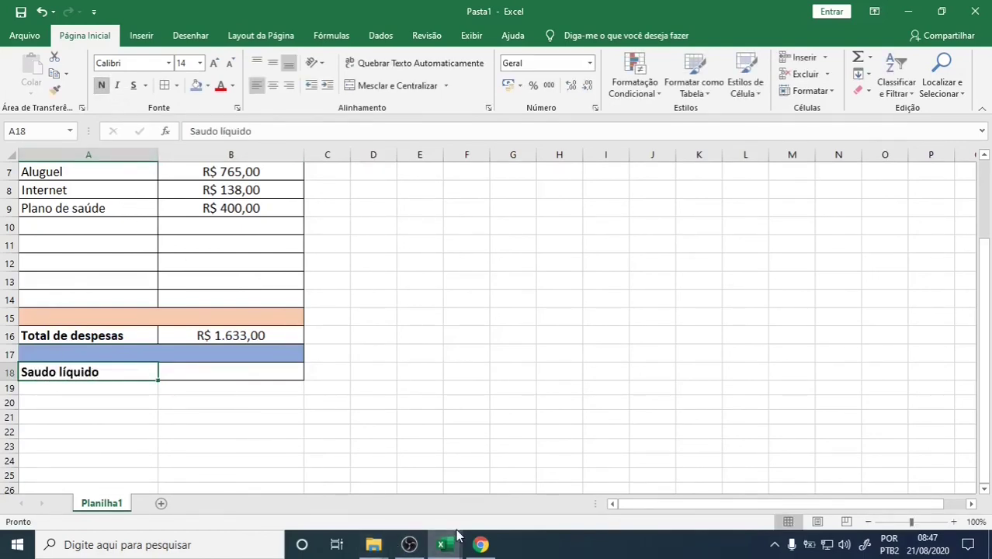
{"action": "mouse_move", "coordinate": [444, 543]}
{"action": "left_click", "coordinate": [476, 492]}
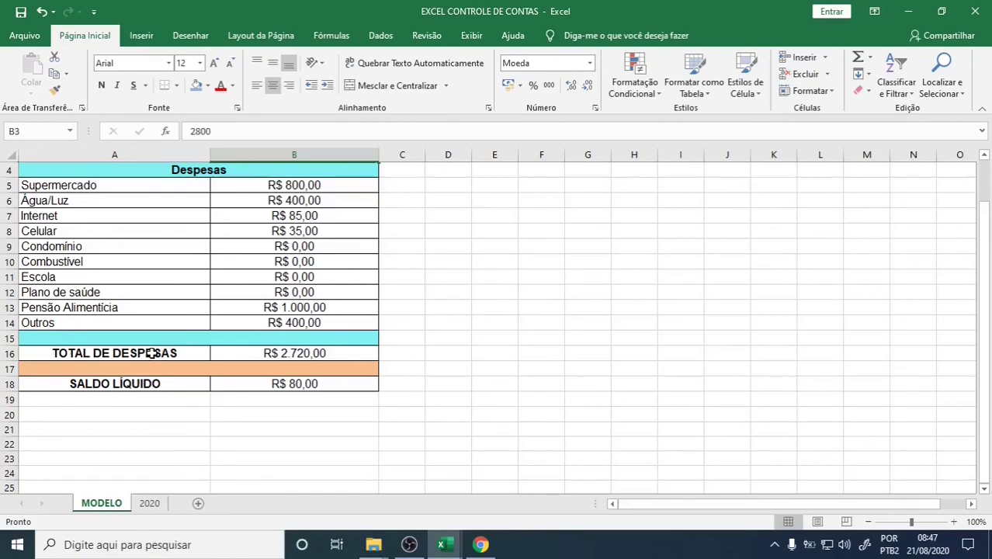
{"action": "mouse_move", "coordinate": [446, 542]}
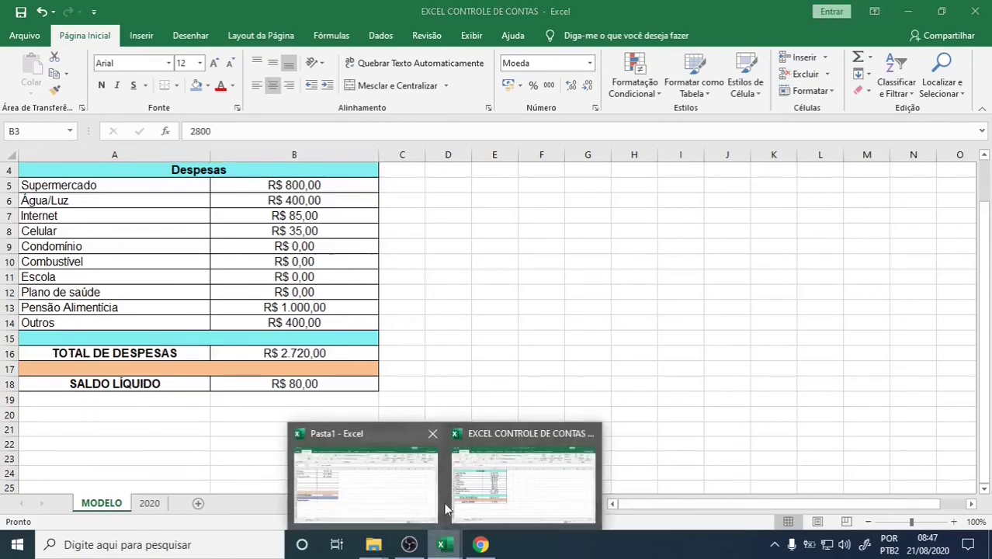
{"action": "left_click", "coordinate": [431, 496]}
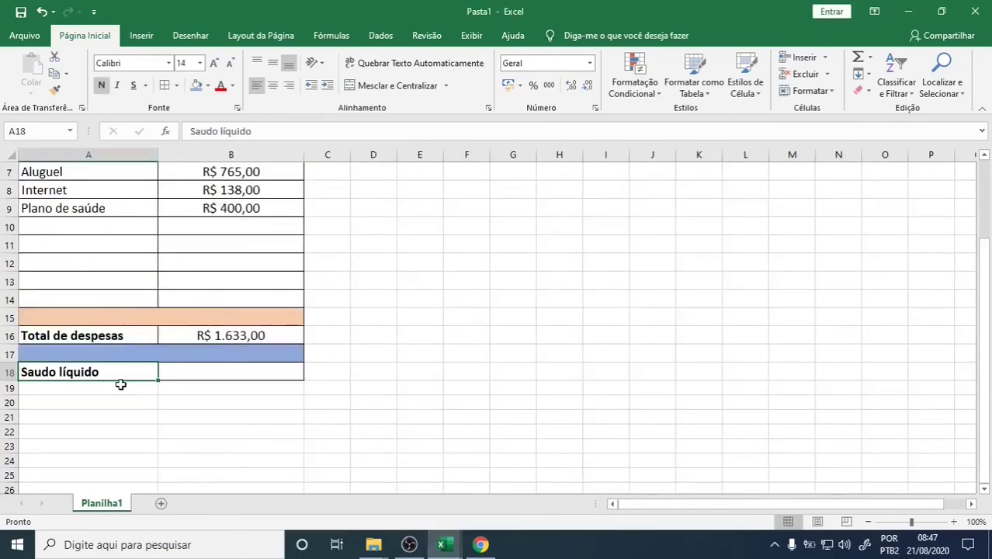
Step: Make the Receitas heading in row 2 bold
{"action": "left_click", "coordinate": [205, 371]}
{"action": "scroll", "coordinate": [207, 372], "scroll_direction": "up", "scroll_amount": 2}
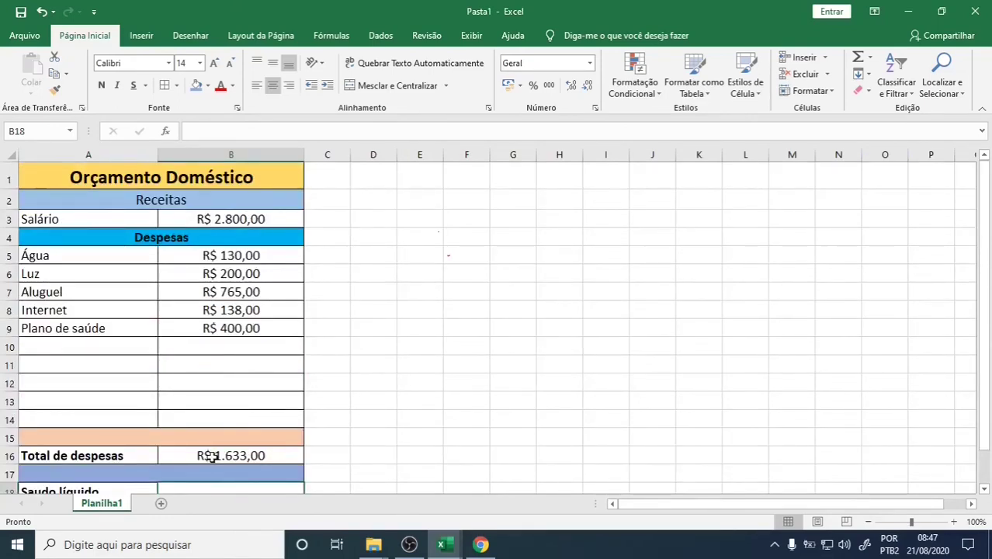
{"action": "left_click", "coordinate": [160, 200]}
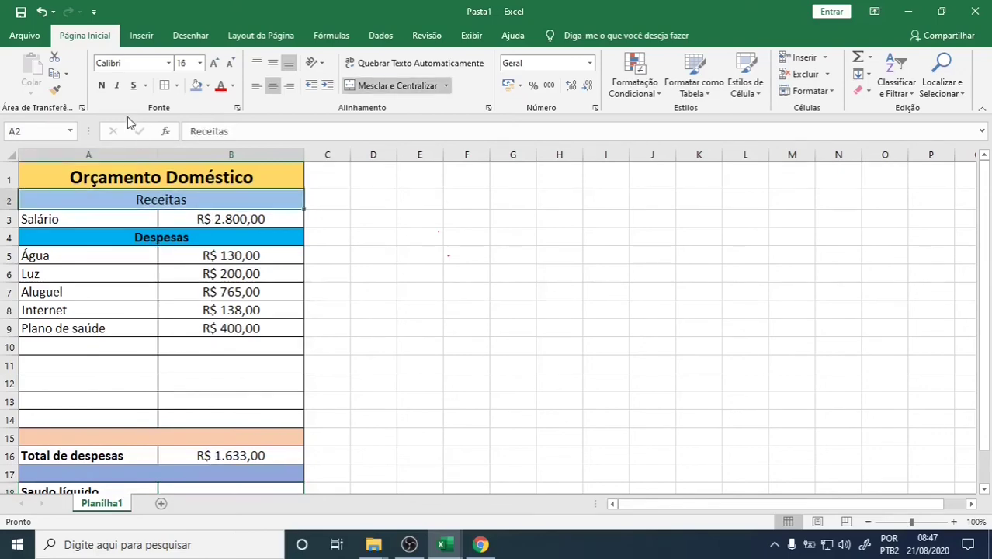
{"action": "left_click", "coordinate": [101, 86]}
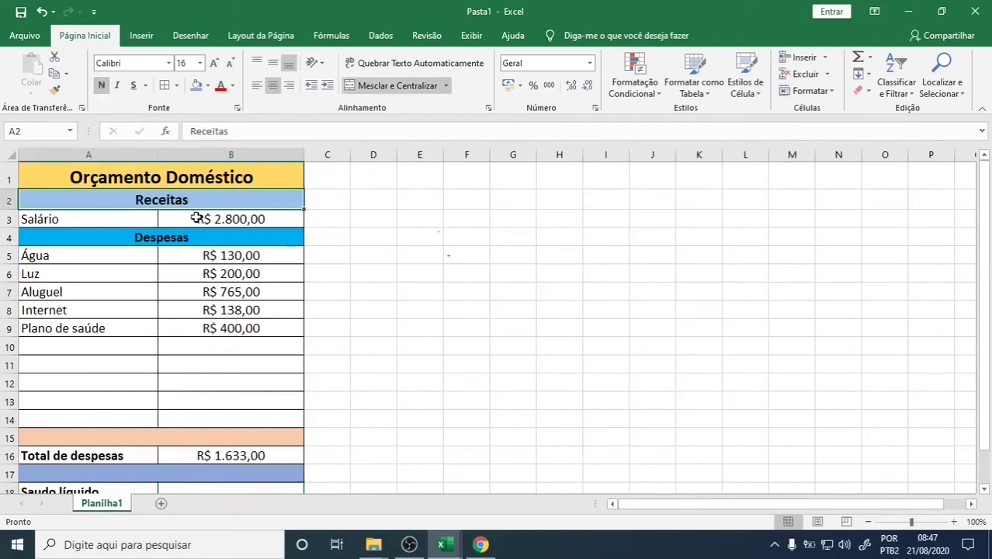
Step: Locate the cells needed for the net balance: the salary in B3 and the expense total in B16
{"action": "scroll", "coordinate": [196, 219], "scroll_direction": "down", "scroll_amount": 1}
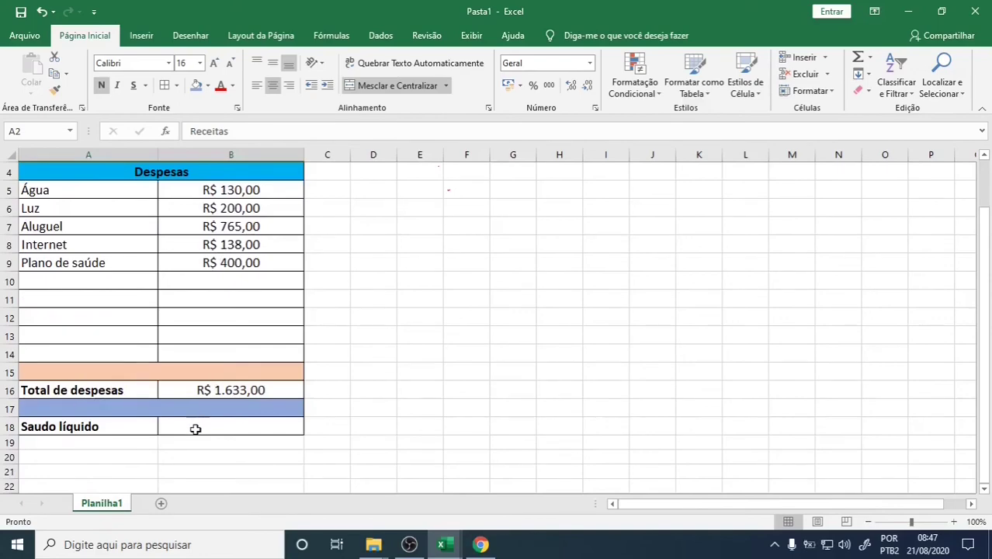
{"action": "left_click", "coordinate": [196, 429]}
{"action": "scroll", "coordinate": [241, 285], "scroll_direction": "up", "scroll_amount": 1}
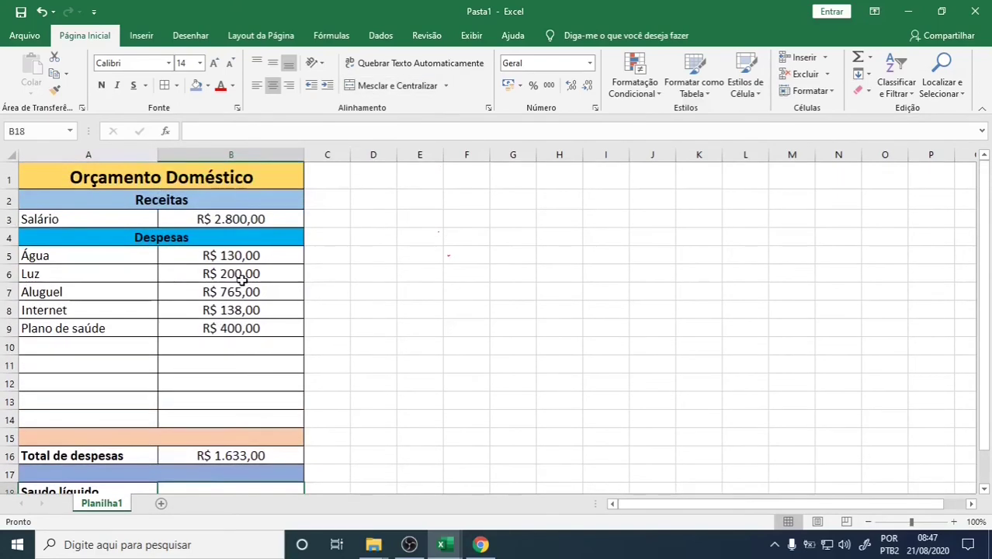
{"action": "scroll", "coordinate": [240, 279], "scroll_direction": "down", "scroll_amount": 1}
{"action": "scroll", "coordinate": [248, 276], "scroll_direction": "up", "scroll_amount": 1}
{"action": "left_click", "coordinate": [236, 219]}
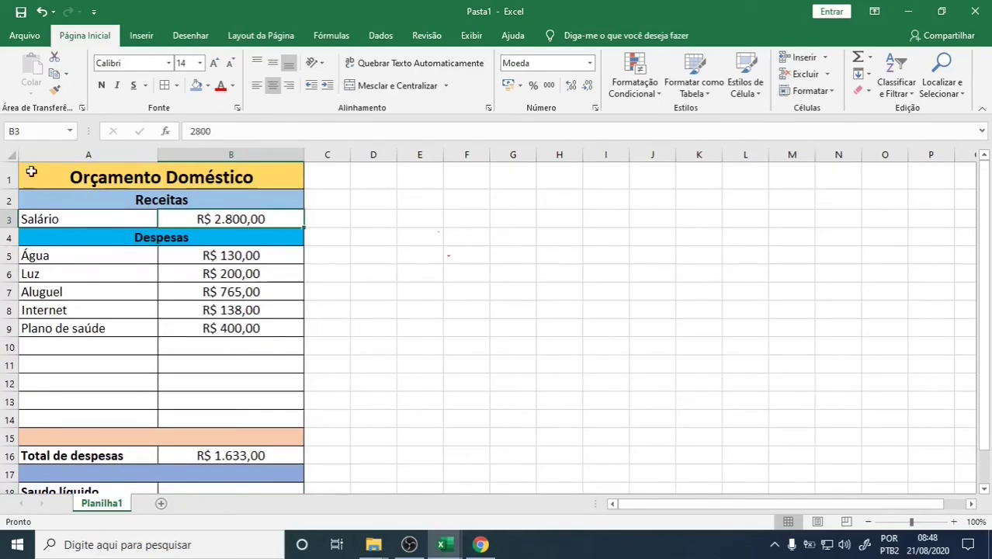
{"action": "scroll", "coordinate": [199, 332], "scroll_direction": "down", "scroll_amount": 2}
{"action": "left_click", "coordinate": [223, 336]}
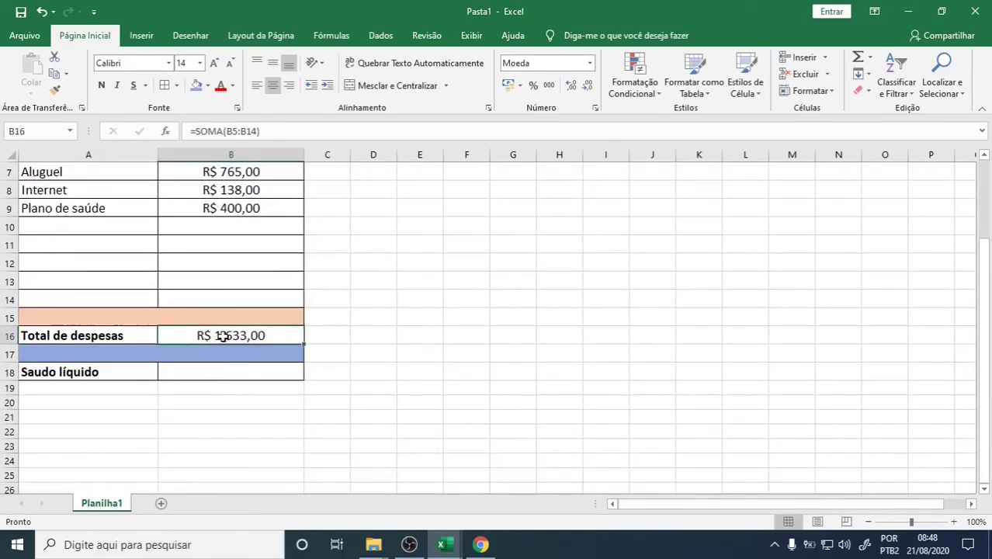
Step: Enter the formula =b3-b16 in cell B18 to subtract the expense total from the salary
{"action": "left_click", "coordinate": [184, 372]}
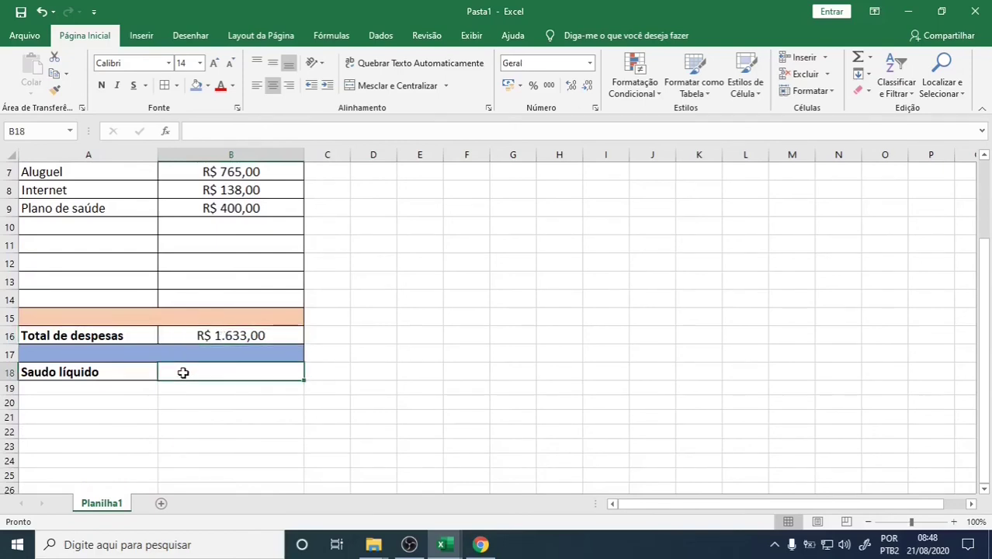
{"action": "type", "text": "="}
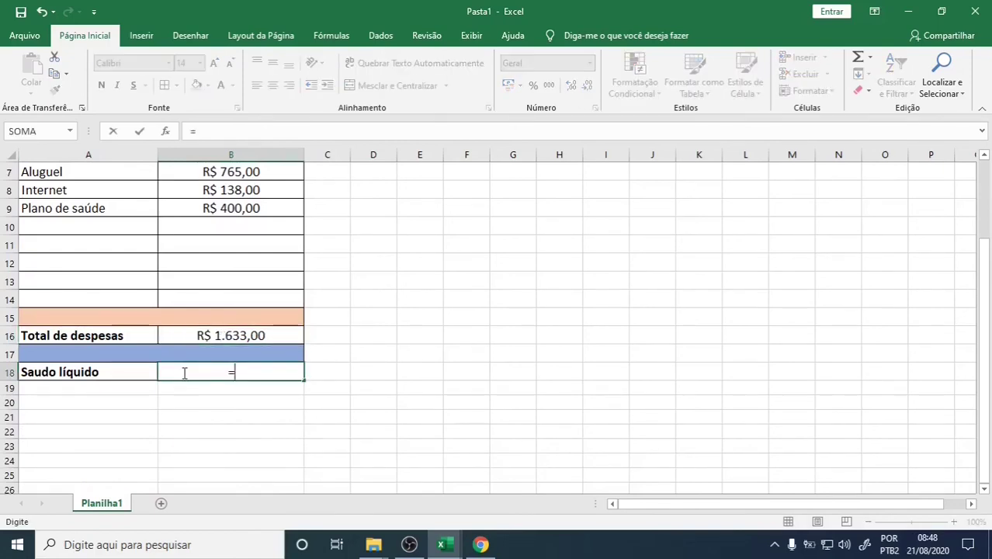
{"action": "type", "text": "b3-"}
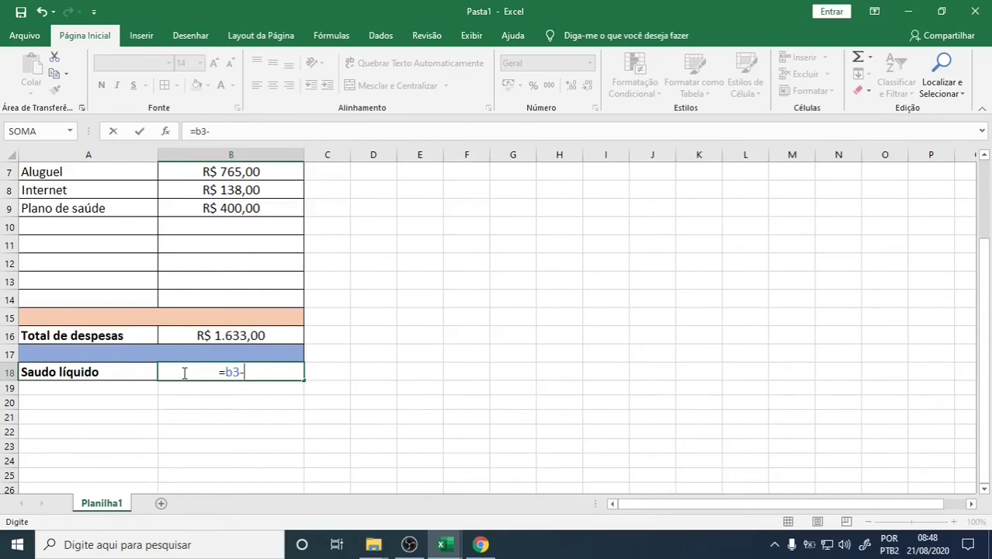
{"action": "type", "text": "b16"}
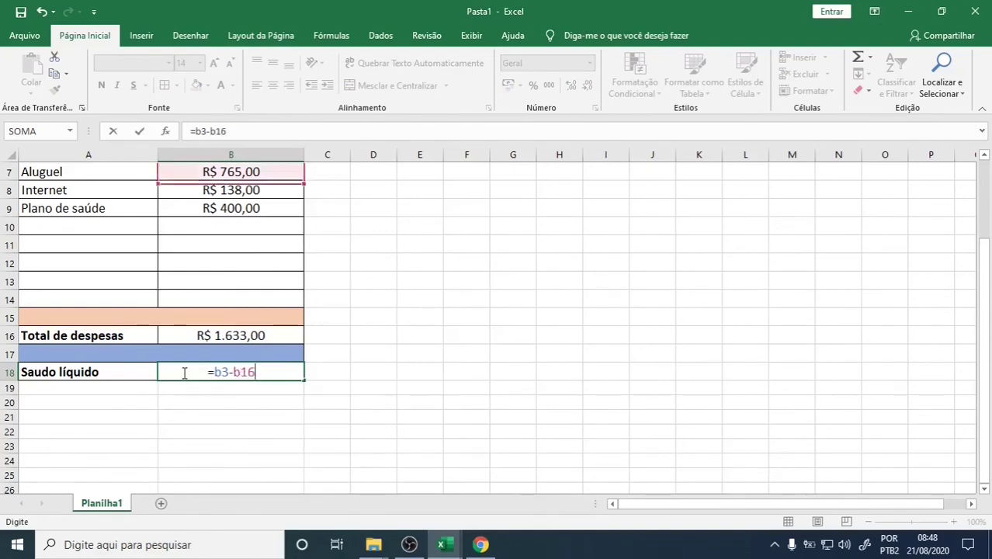
{"action": "key", "text": "Return"}
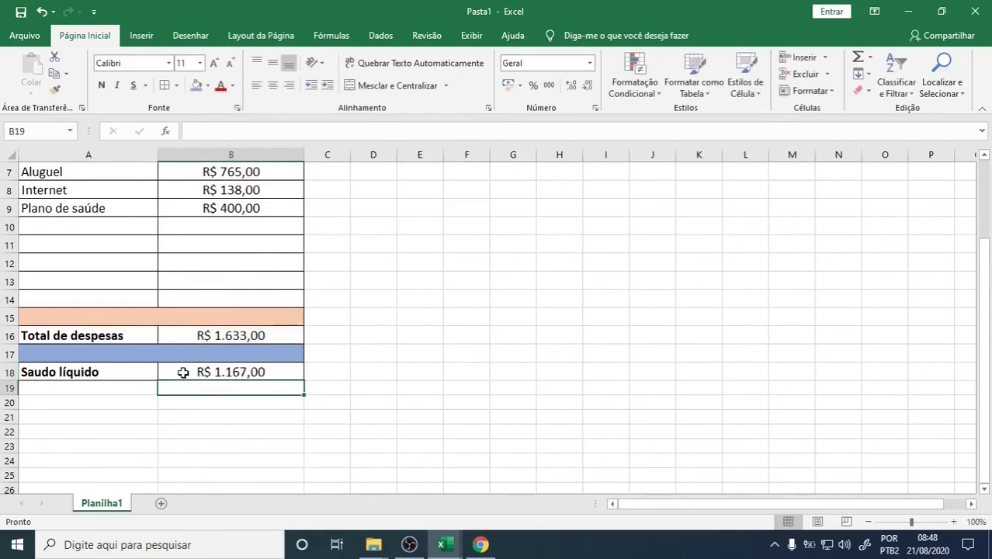
Step: Review the subtraction formula in cell B18 against the salary in B3, and clear it from the cell
{"action": "left_click", "coordinate": [234, 374]}
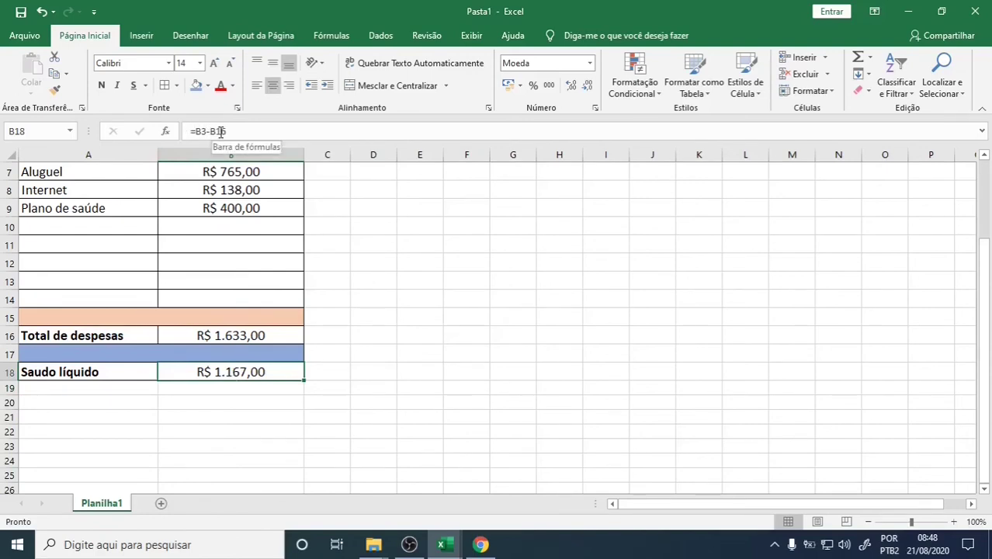
{"action": "scroll", "coordinate": [233, 236], "scroll_direction": "up", "scroll_amount": 2}
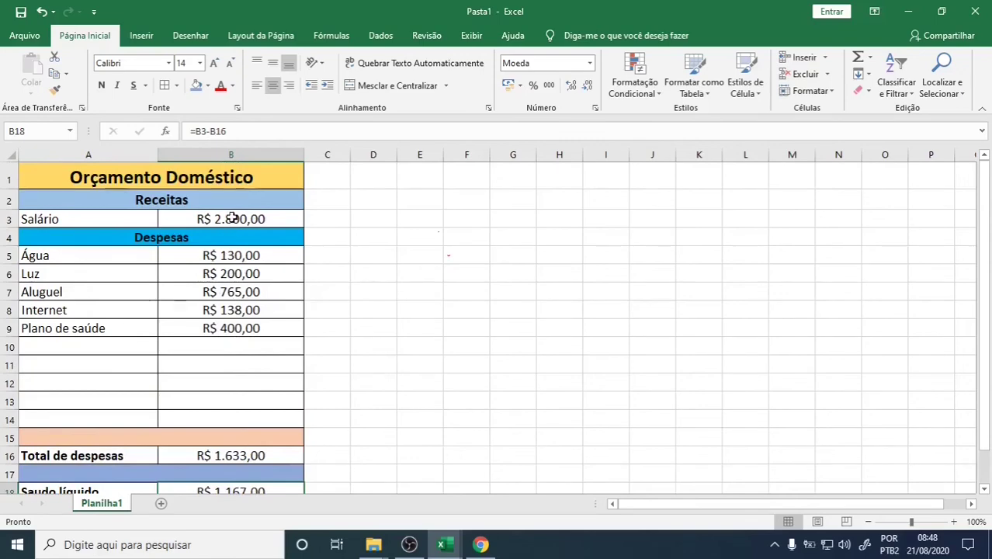
{"action": "scroll", "coordinate": [233, 252], "scroll_direction": "down", "scroll_amount": 1}
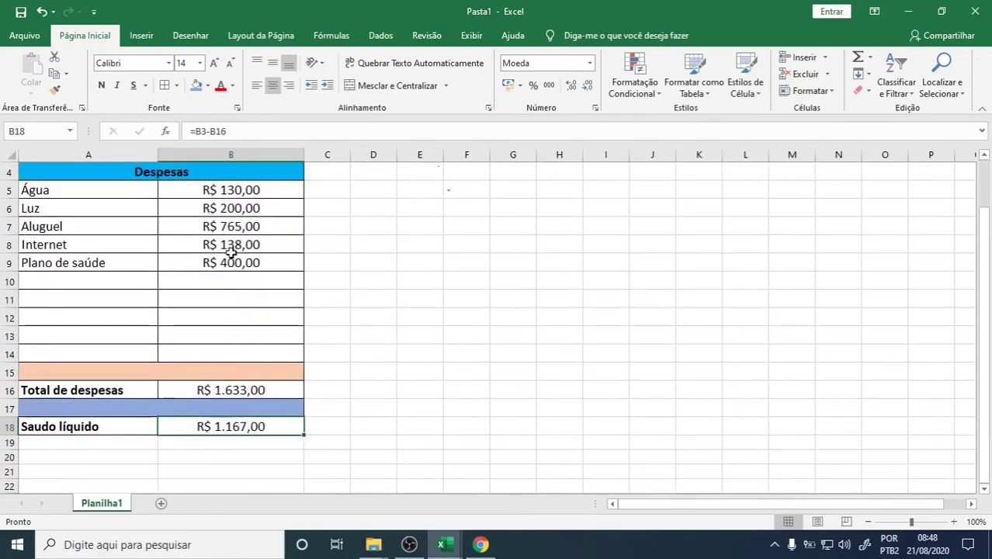
{"action": "double_click", "coordinate": [218, 429]}
{"action": "key", "text": "BackSpace"}
{"action": "key", "text": "BackSpace"}
{"action": "key", "text": "BackSpace"}
{"action": "key", "text": "BackSpace"}
{"action": "key", "text": "BackSpace"}
{"action": "key", "text": "BackSpace"}
{"action": "key", "text": "BackSpace"}
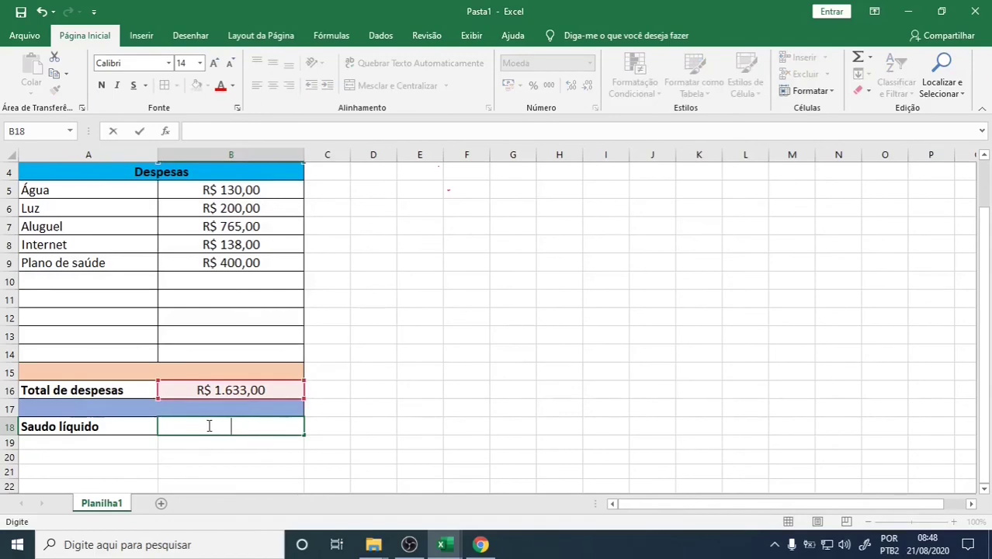
Step: Enter the formula =B3-B16 in cell B18 for the net balance, picking the salary and expense total cells as references
{"action": "type", "text": "="}
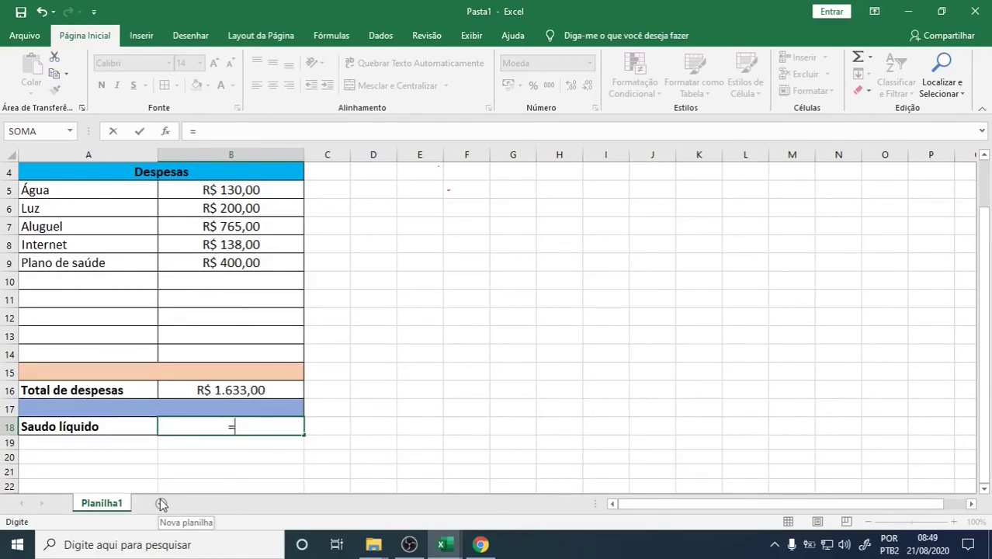
{"action": "scroll", "coordinate": [197, 326], "scroll_direction": "up", "scroll_amount": 1}
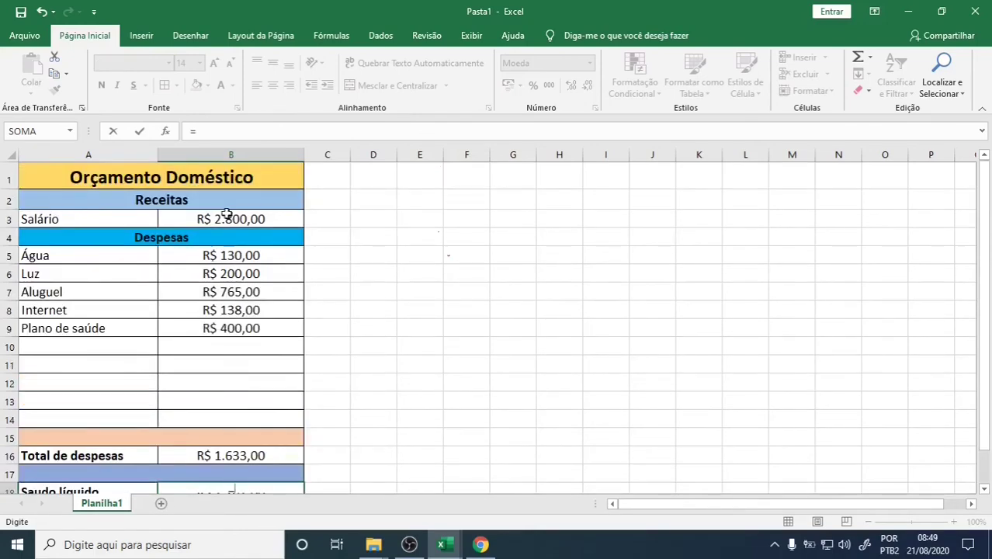
{"action": "left_click", "coordinate": [225, 218]}
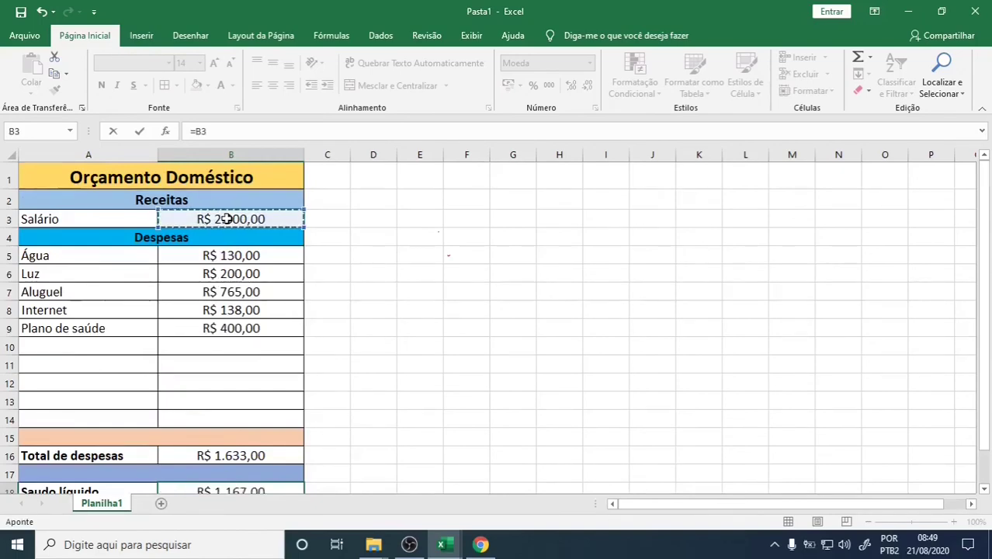
{"action": "scroll", "coordinate": [225, 218], "scroll_direction": "down", "scroll_amount": 1}
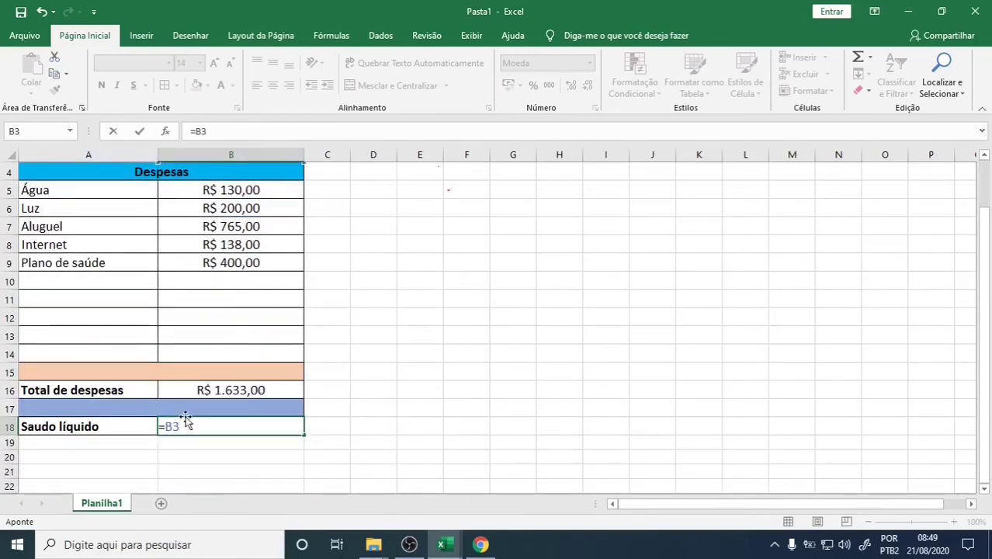
{"action": "type", "text": "-"}
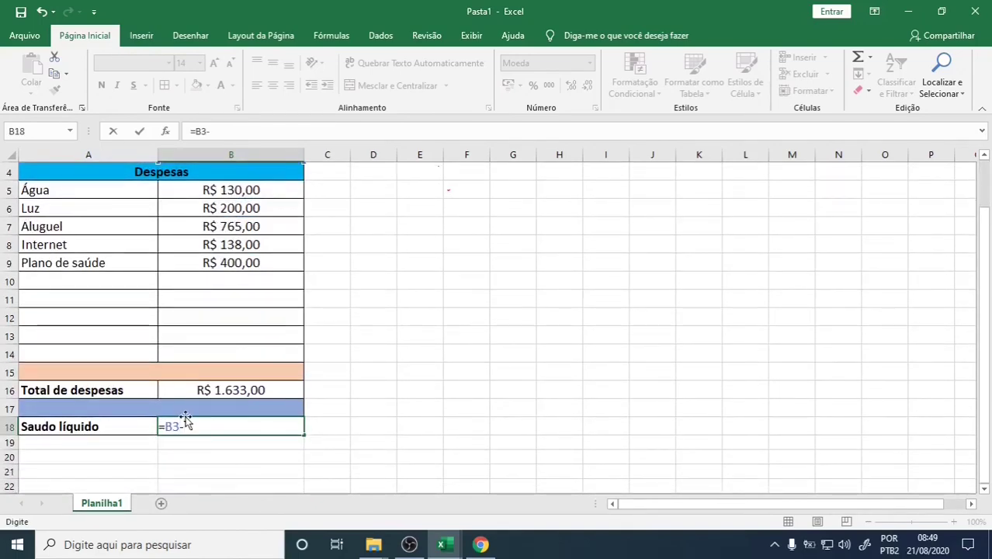
{"action": "left_click", "coordinate": [256, 389]}
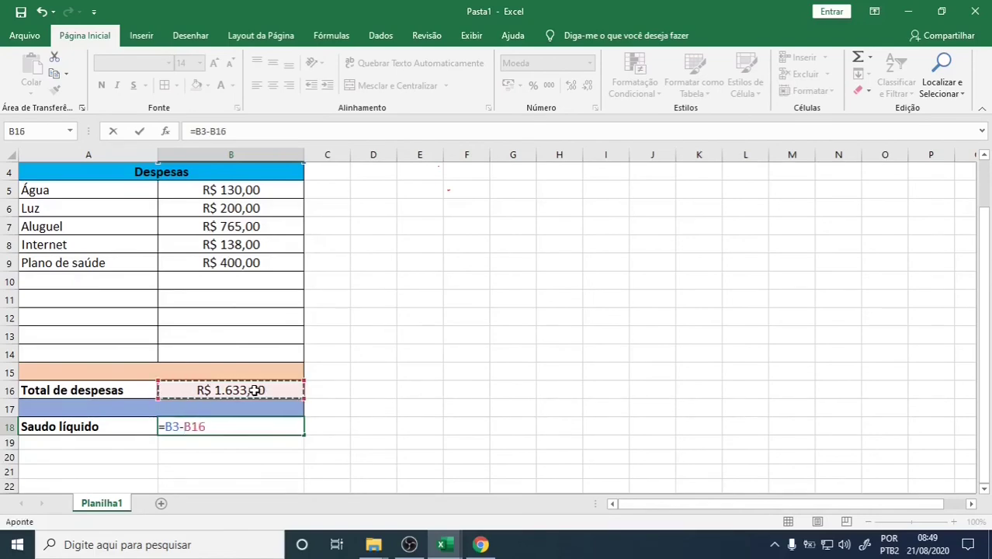
{"action": "key", "text": "Return"}
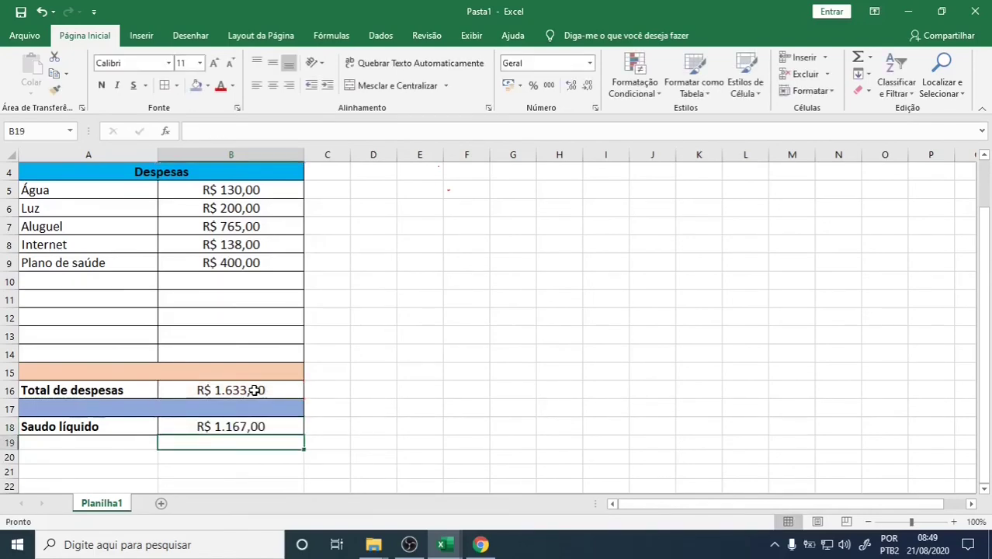
{"action": "scroll", "coordinate": [258, 387], "scroll_direction": "up", "scroll_amount": 1}
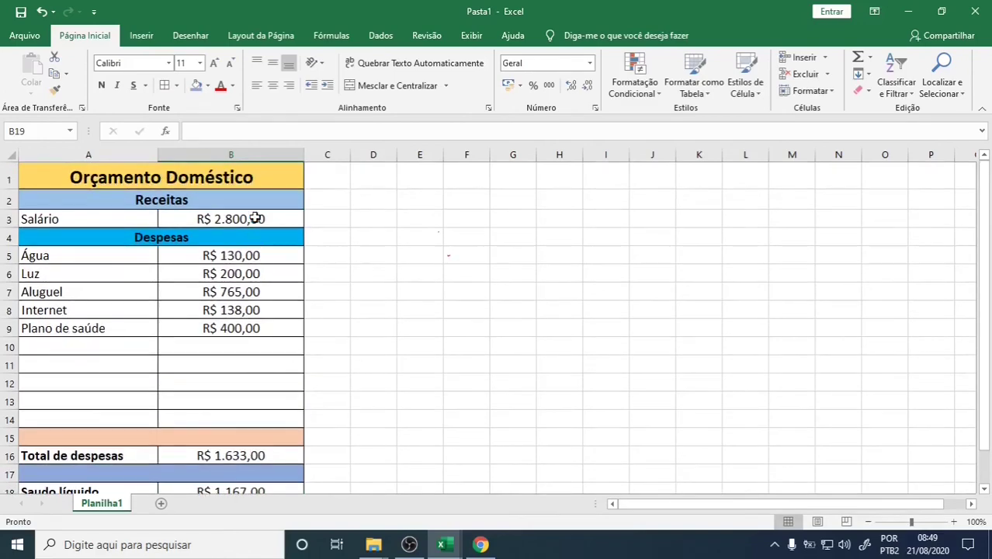
{"action": "scroll", "coordinate": [247, 248], "scroll_direction": "down", "scroll_amount": 1}
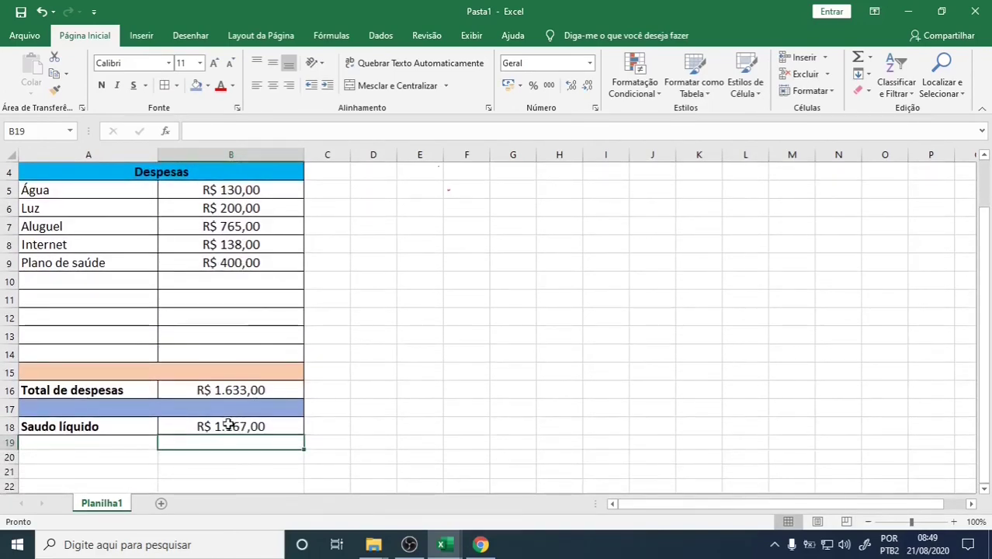
{"action": "scroll", "coordinate": [229, 424], "scroll_direction": "up", "scroll_amount": 1}
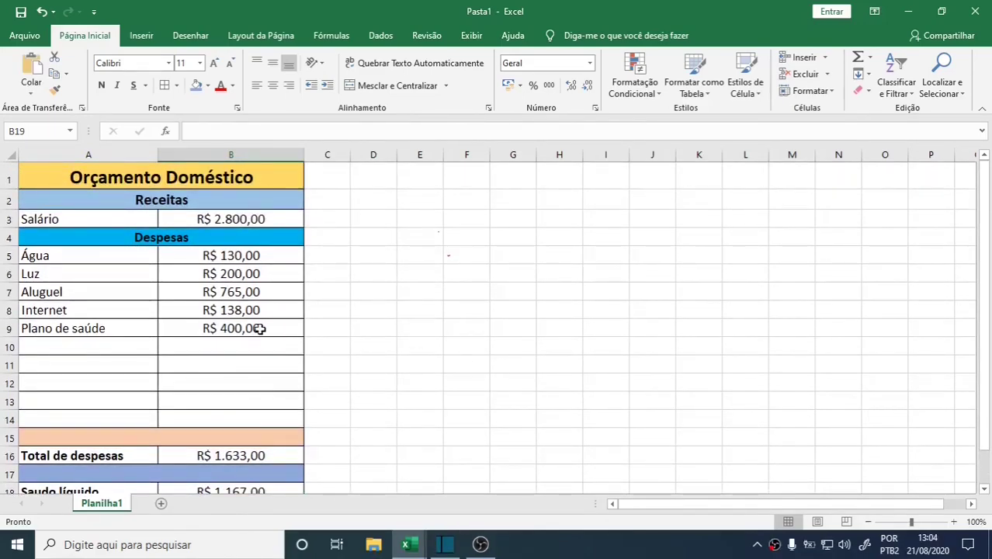
Step: Add three blank worksheets after Planilha1, and delete the added worksheets again
{"action": "left_click", "coordinate": [162, 504]}
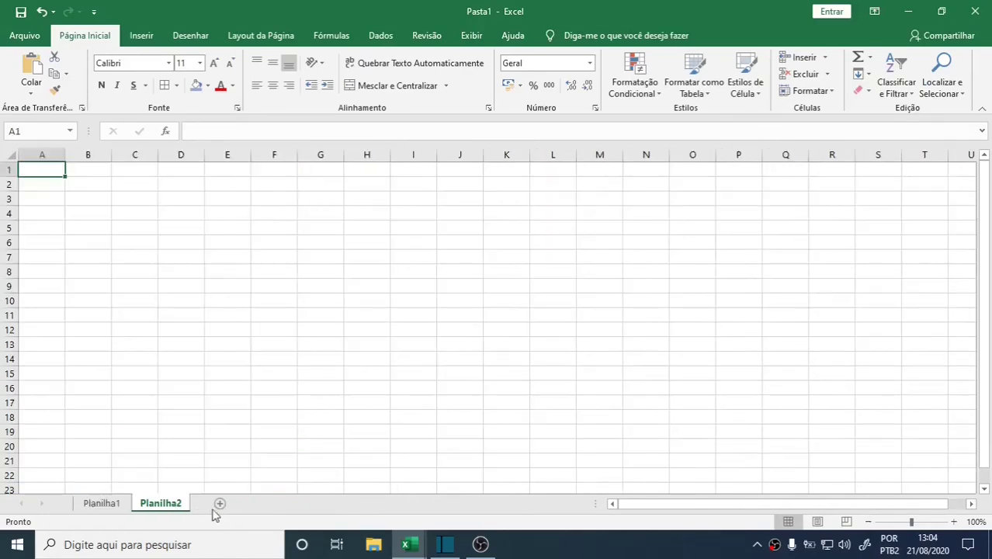
{"action": "left_click", "coordinate": [266, 503]}
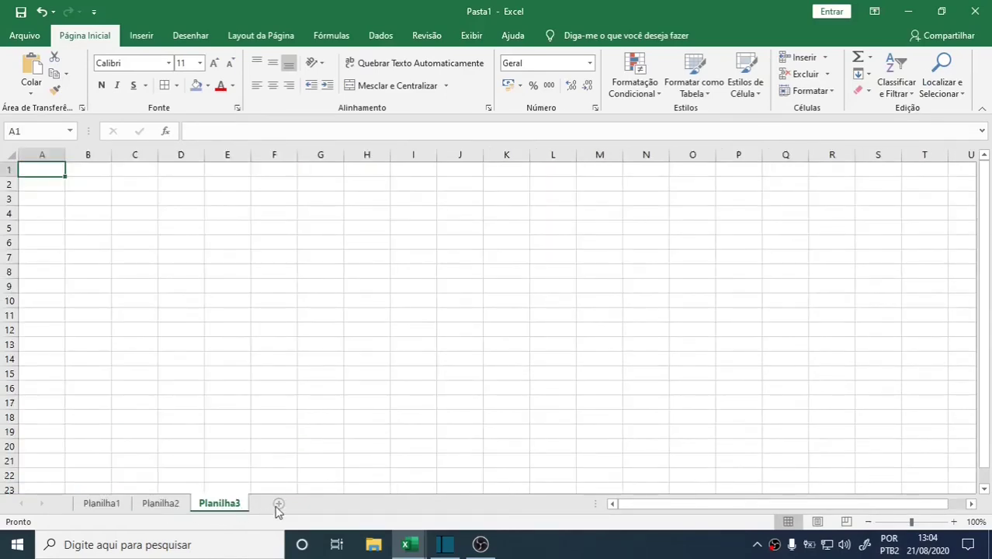
{"action": "left_click", "coordinate": [278, 504]}
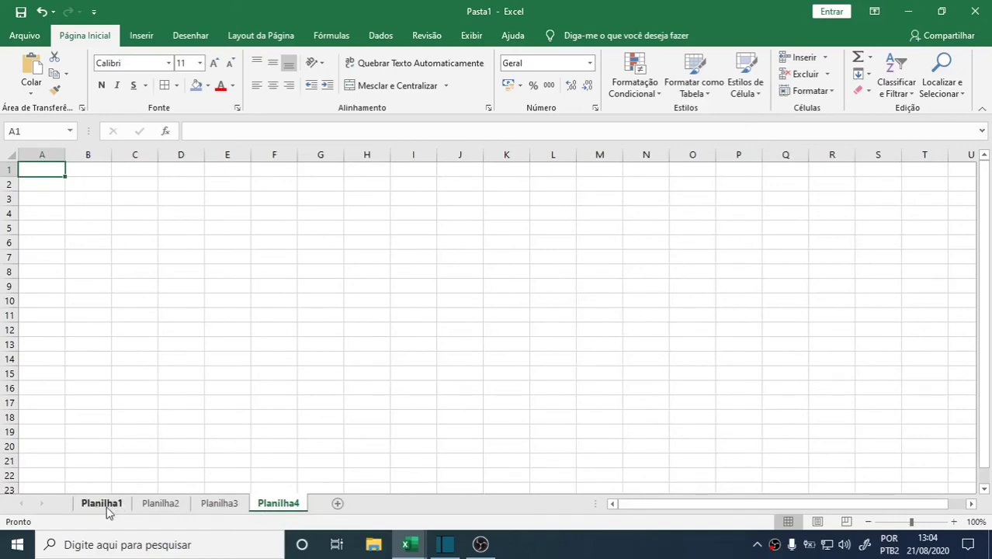
{"action": "right_click", "coordinate": [285, 507]}
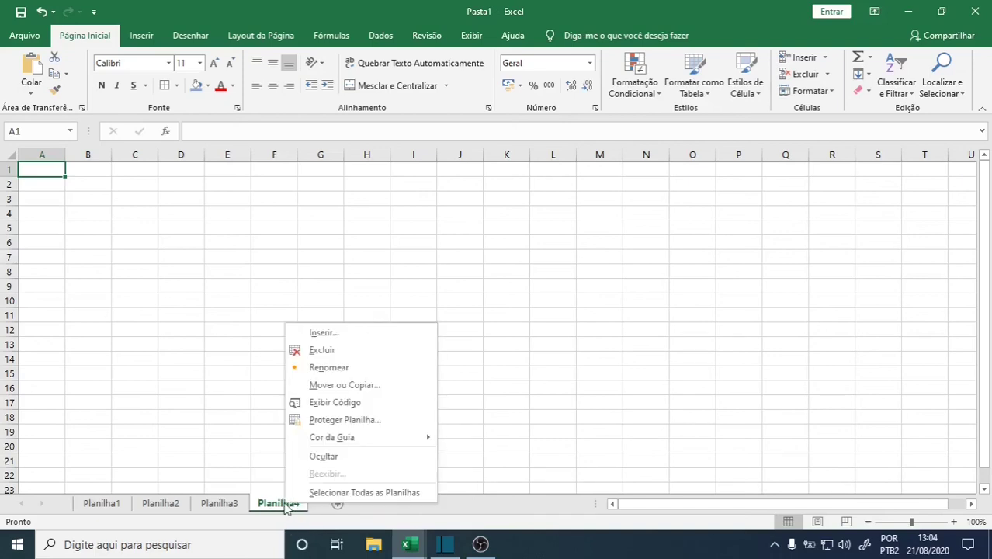
{"action": "left_click", "coordinate": [332, 351]}
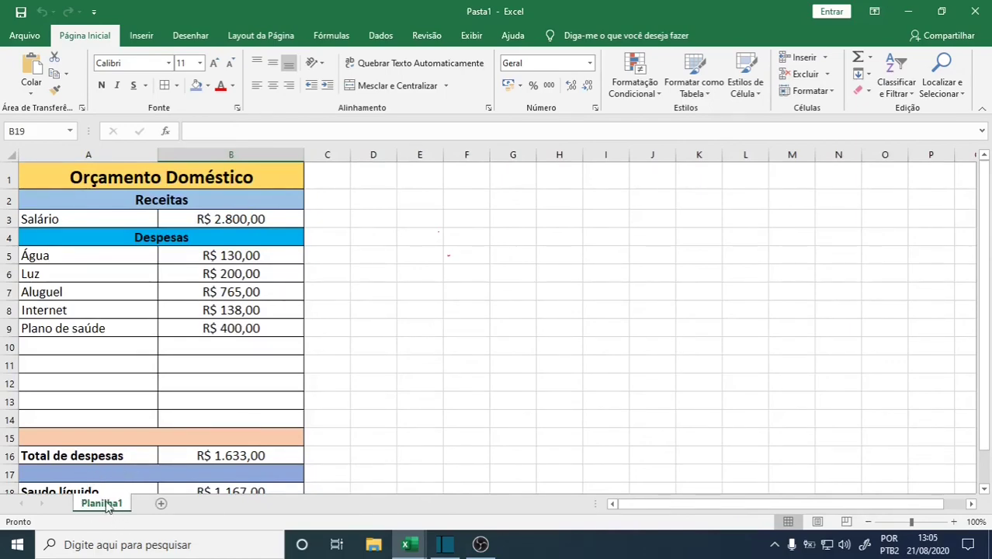
Step: Rename the worksheet Planilha1 as Aula1
{"action": "right_click", "coordinate": [103, 505]}
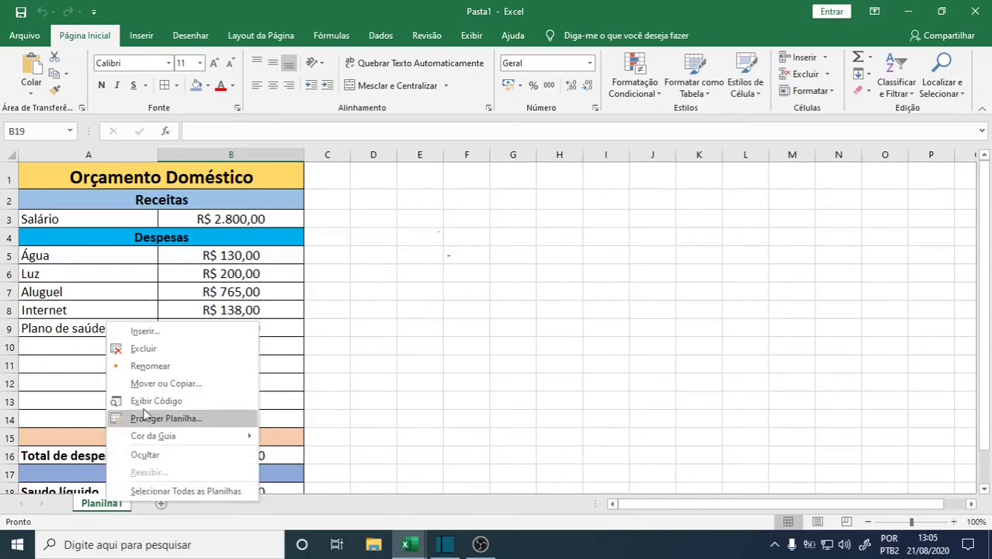
{"action": "left_click", "coordinate": [155, 368]}
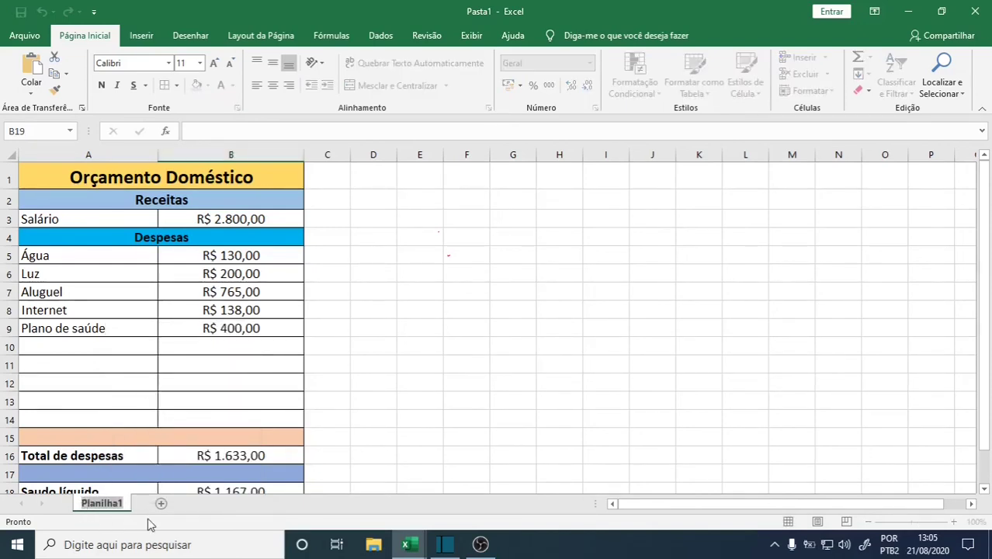
{"action": "type", "text": "A"}
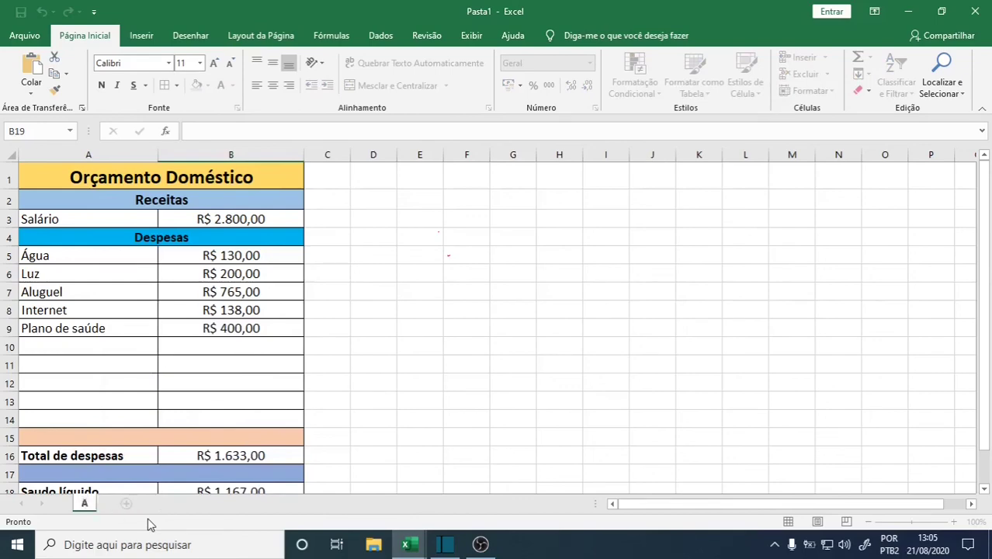
{"action": "type", "text": "ula1"}
{"action": "key", "text": "Return"}
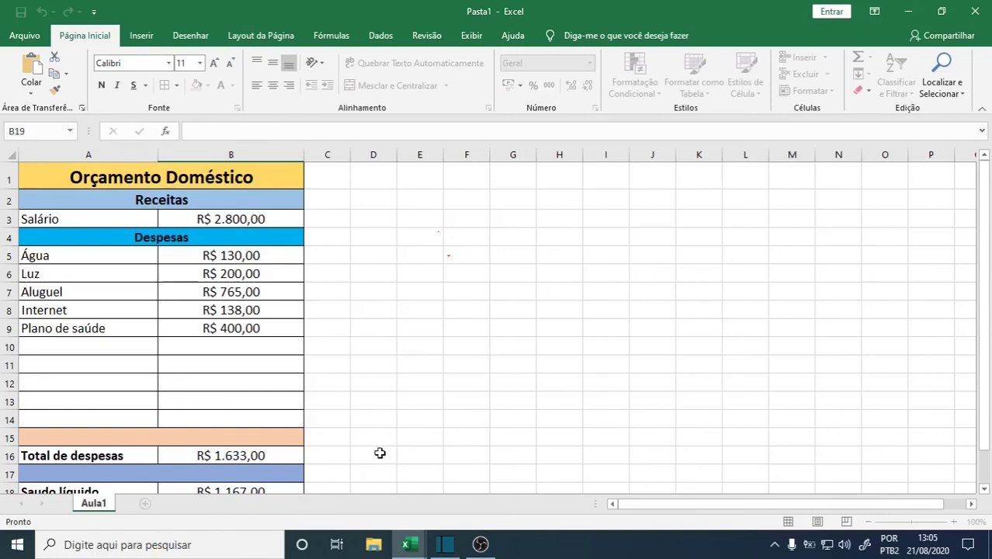
{"action": "left_click", "coordinate": [365, 433]}
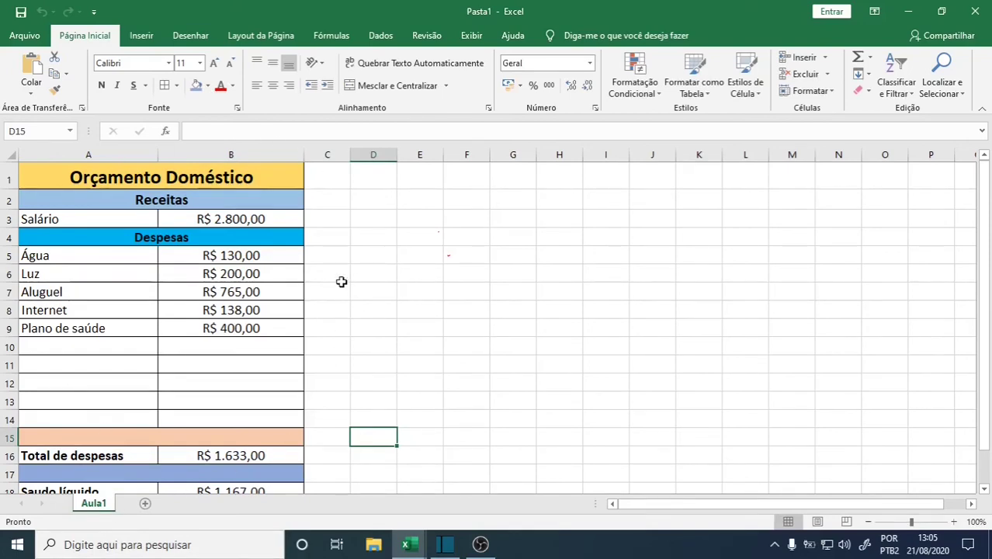
Step: Save the workbook to the desktop (Área de Trabalho) as Aula1, keeping the type Pasta de Trabalho do Excel
{"action": "left_click", "coordinate": [38, 35]}
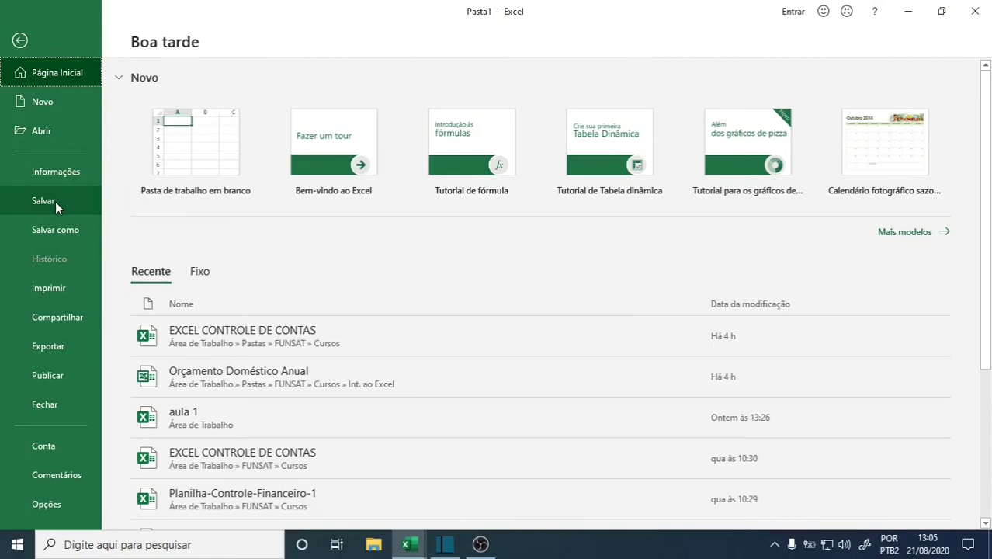
{"action": "left_click", "coordinate": [62, 228]}
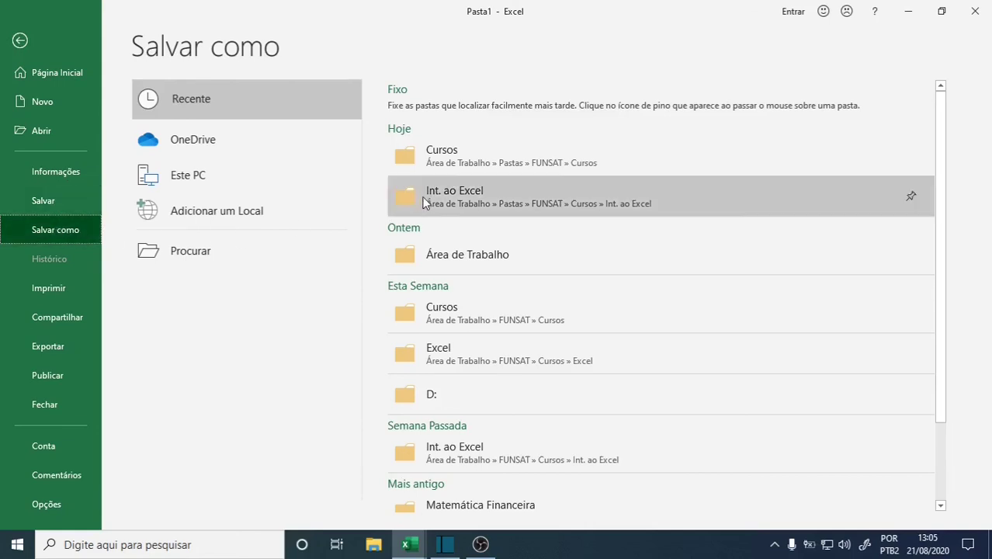
{"action": "left_click", "coordinate": [458, 256]}
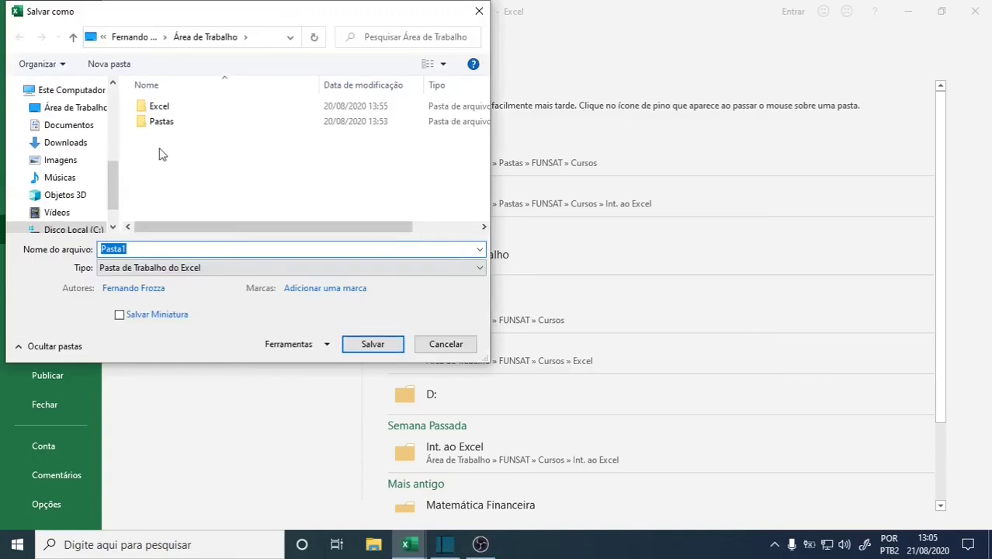
{"action": "left_click", "coordinate": [82, 127]}
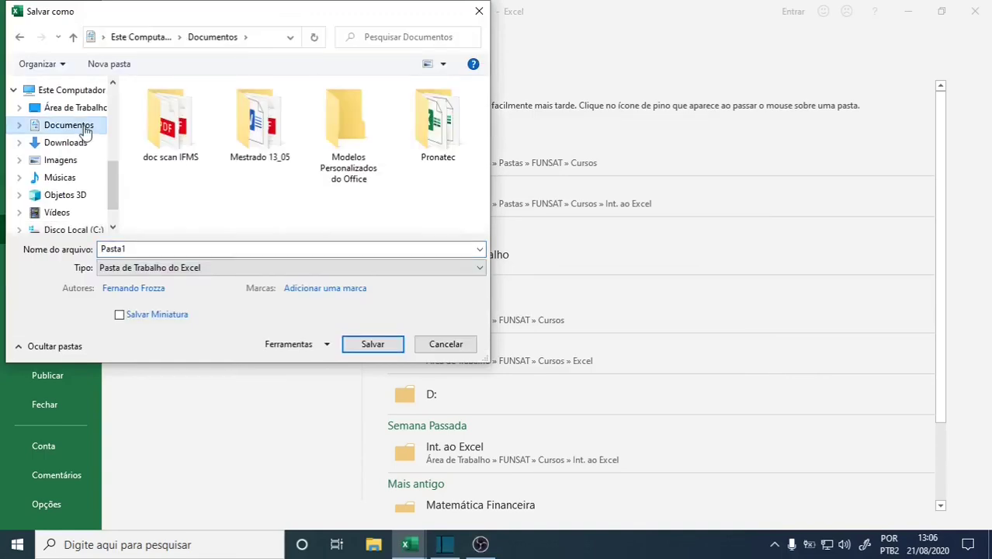
{"action": "left_click", "coordinate": [75, 107]}
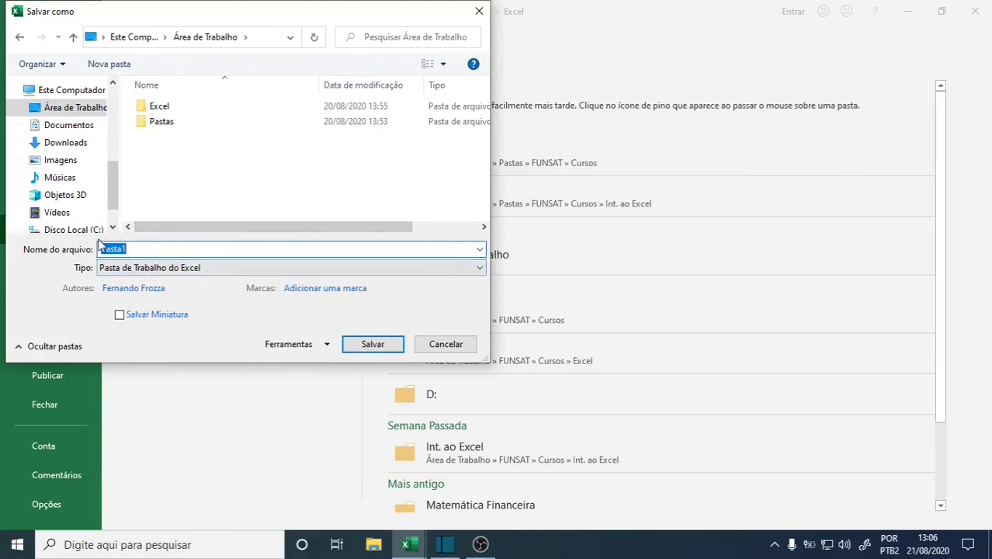
{"action": "key", "text": "BackSpace"}
{"action": "type", "text": "Aula1"}
{"action": "left_click", "coordinate": [480, 269]}
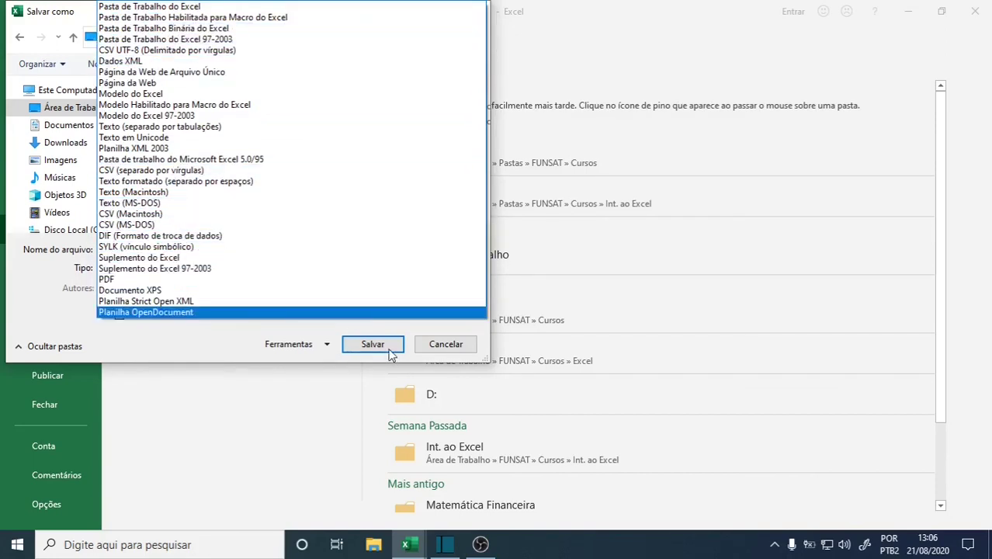
{"action": "left_click", "coordinate": [447, 348]}
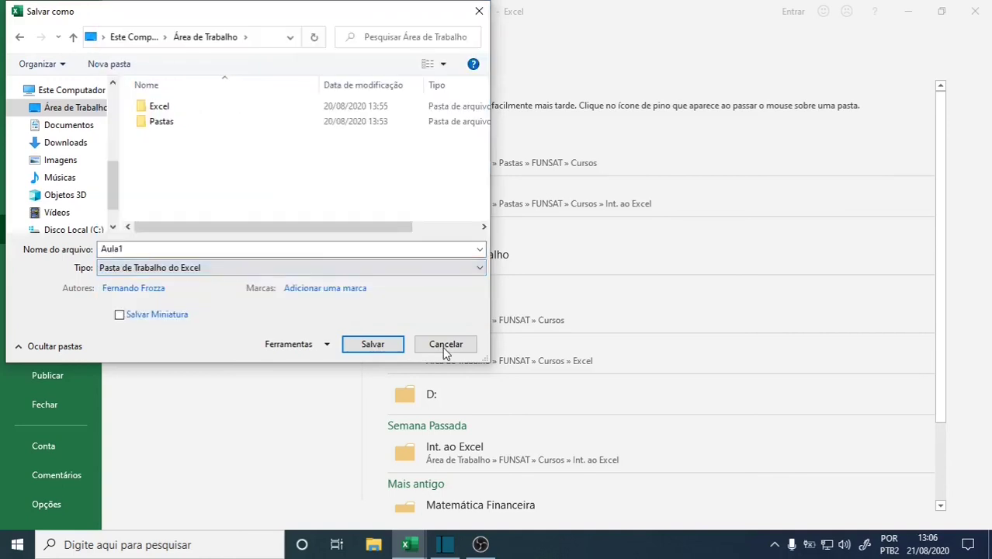
{"action": "left_click", "coordinate": [382, 347]}
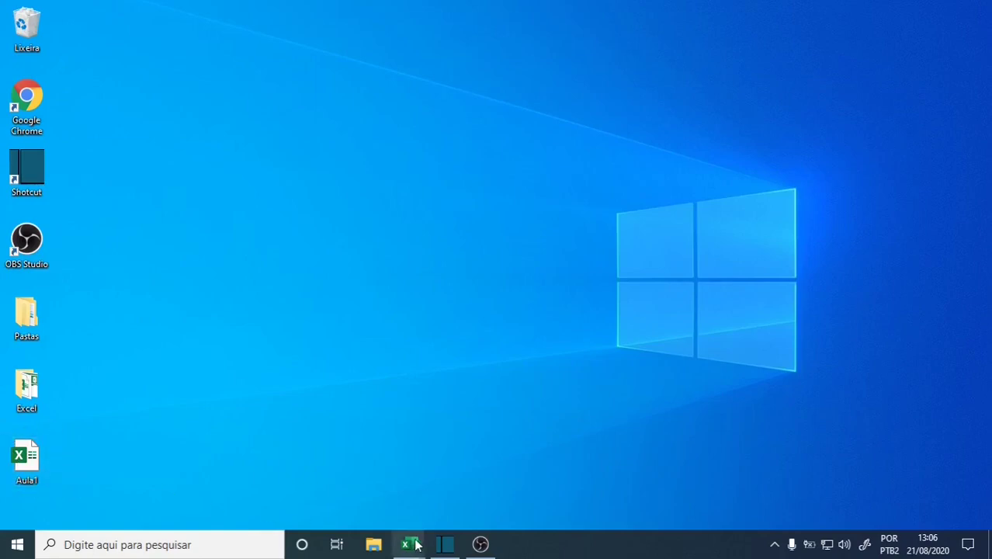
Step: Return to the Aula1 workbook in Excel and save a PDF copy named Aula1 to the desktop (Área de Trabalho)
{"action": "mouse_move", "coordinate": [417, 547]}
{"action": "left_click", "coordinate": [376, 501]}
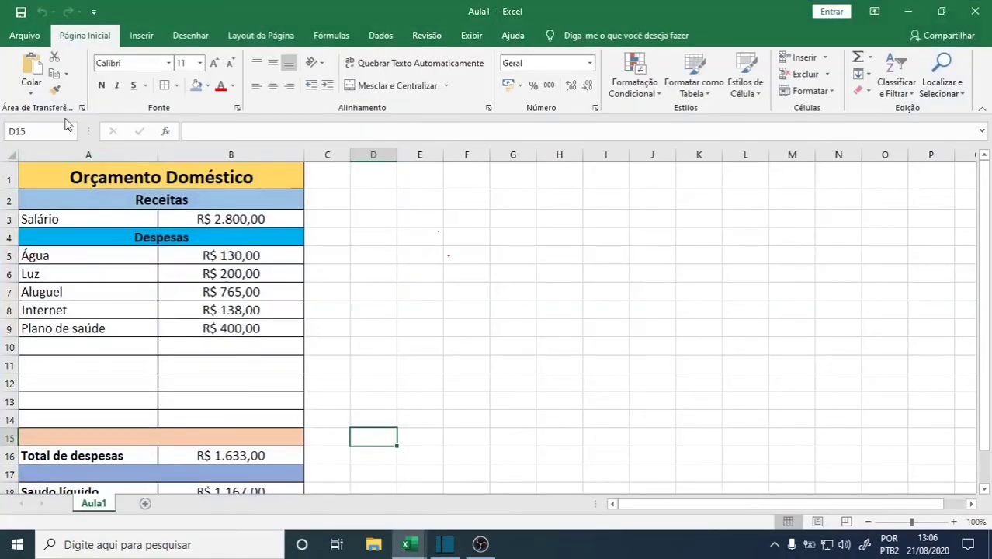
{"action": "left_click", "coordinate": [26, 36]}
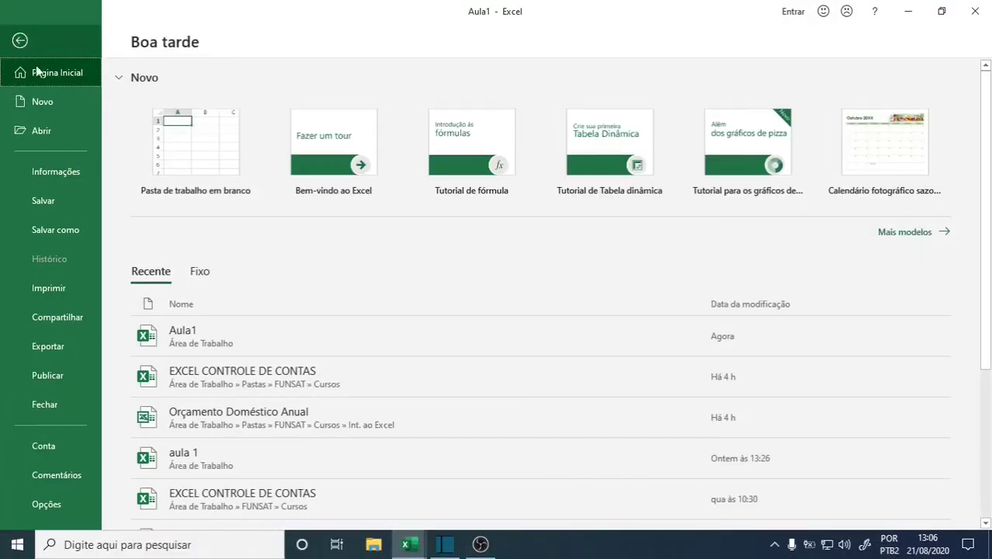
{"action": "left_click", "coordinate": [60, 227]}
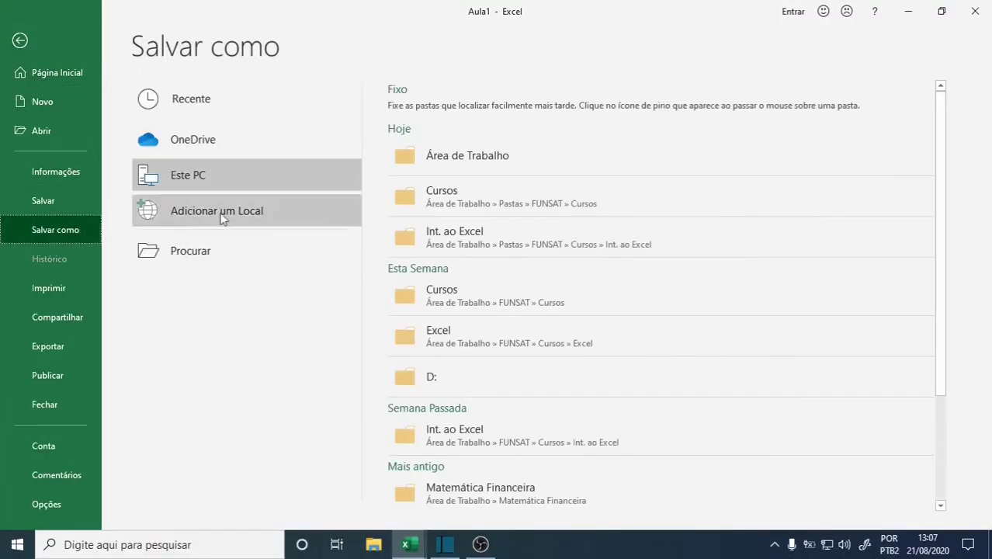
{"action": "left_click", "coordinate": [454, 155]}
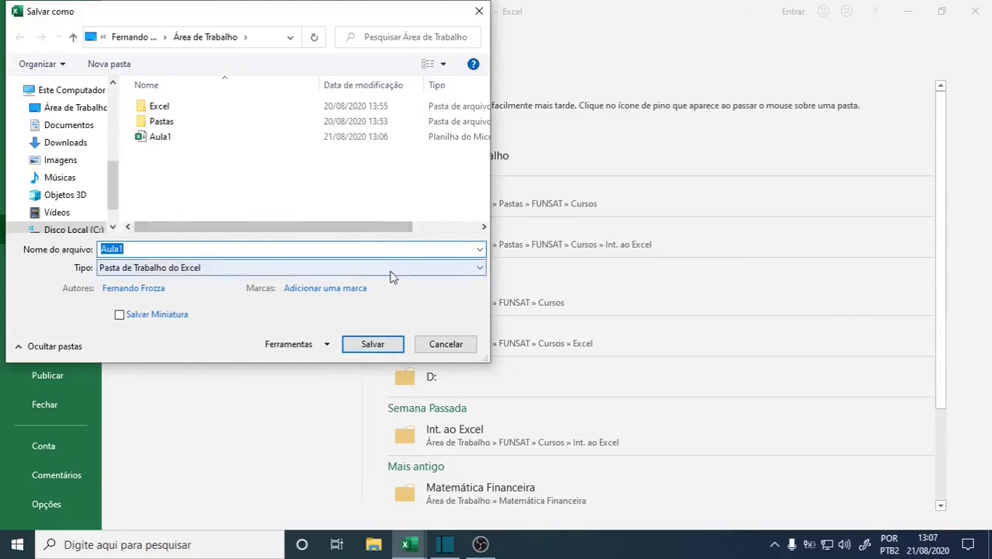
{"action": "left_click", "coordinate": [476, 268]}
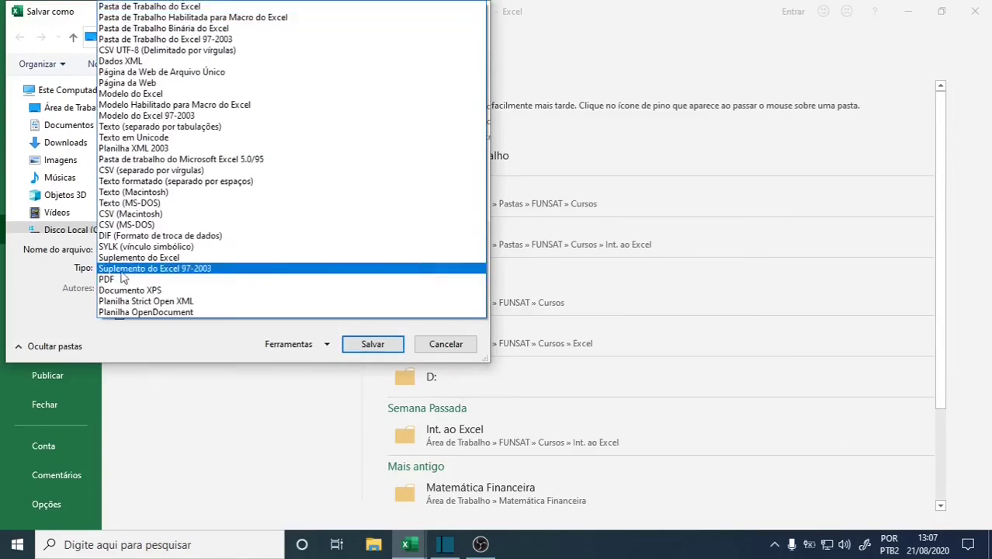
{"action": "left_click", "coordinate": [111, 279]}
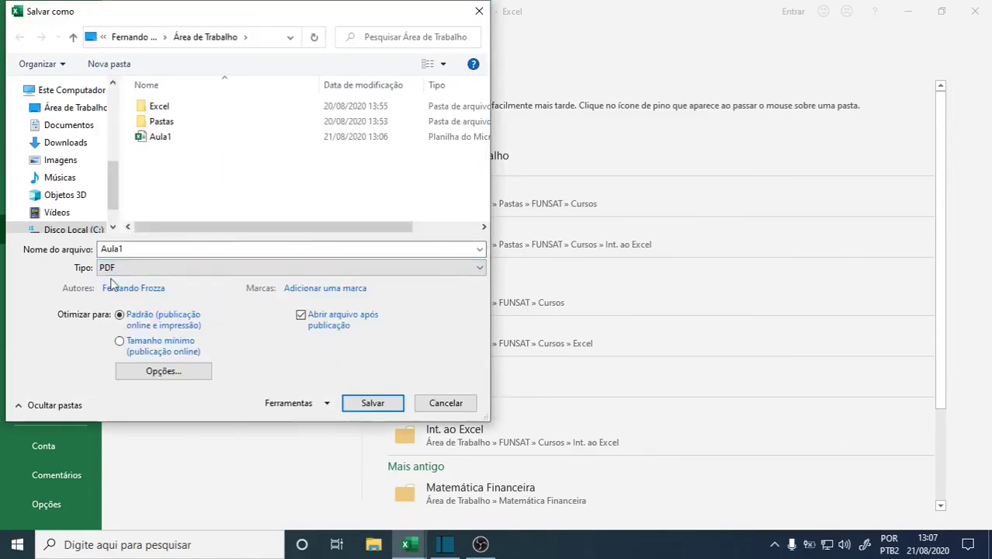
{"action": "left_click", "coordinate": [372, 405]}
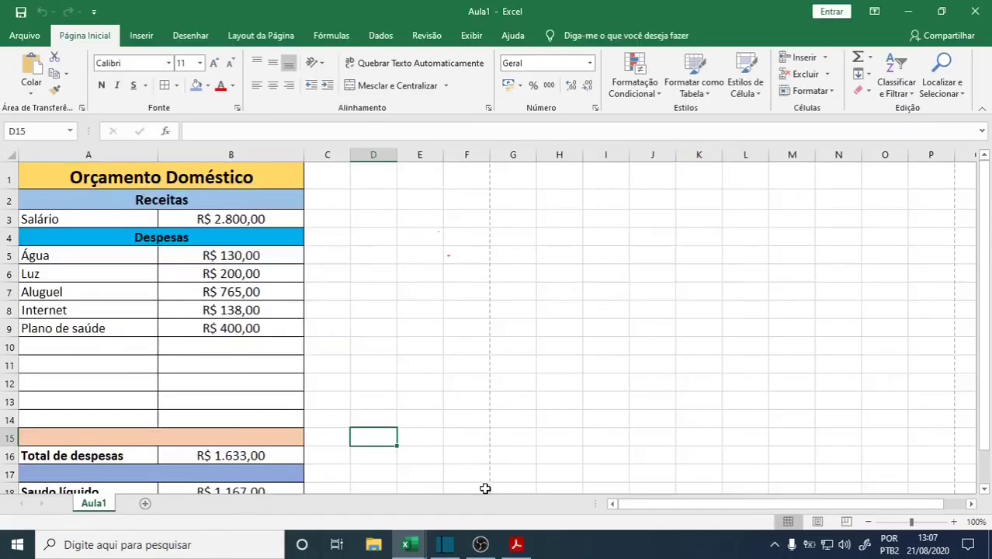
Step: Switch to Aula1.pdf in Adobe Acrobat Reader and review the exported budget from its title to the net balance row
{"action": "left_click", "coordinate": [520, 547]}
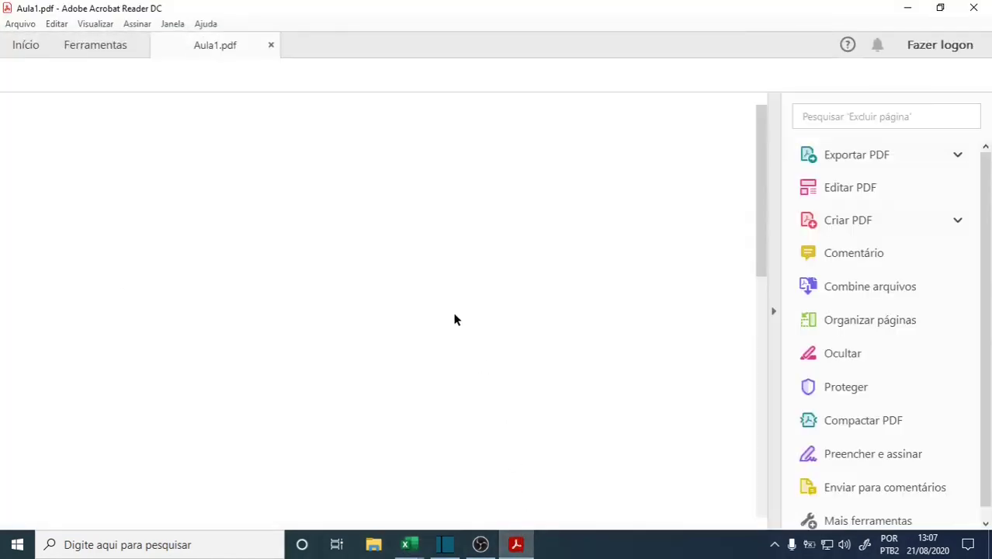
{"action": "scroll", "coordinate": [454, 312], "scroll_direction": "down", "scroll_amount": 3}
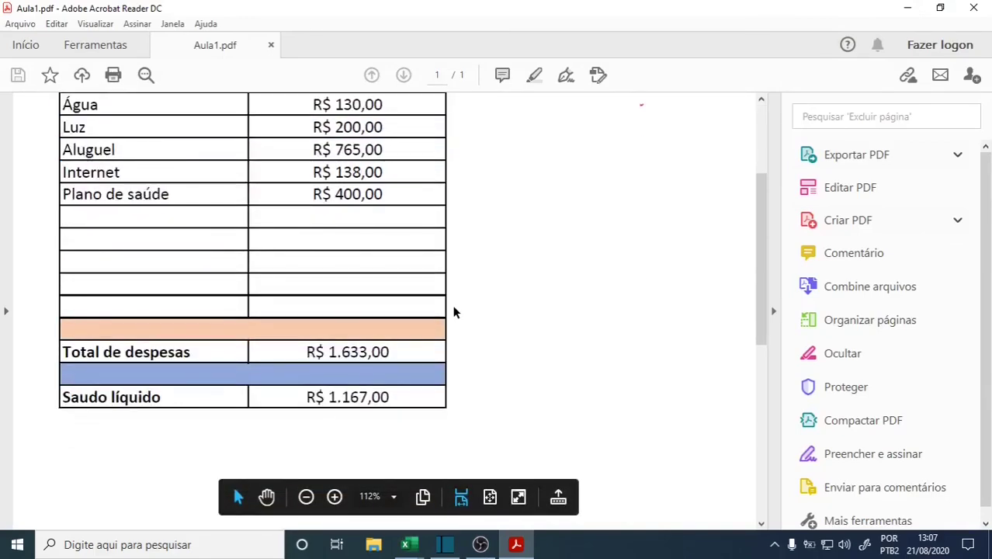
{"action": "scroll", "coordinate": [454, 312], "scroll_direction": "up", "scroll_amount": 3}
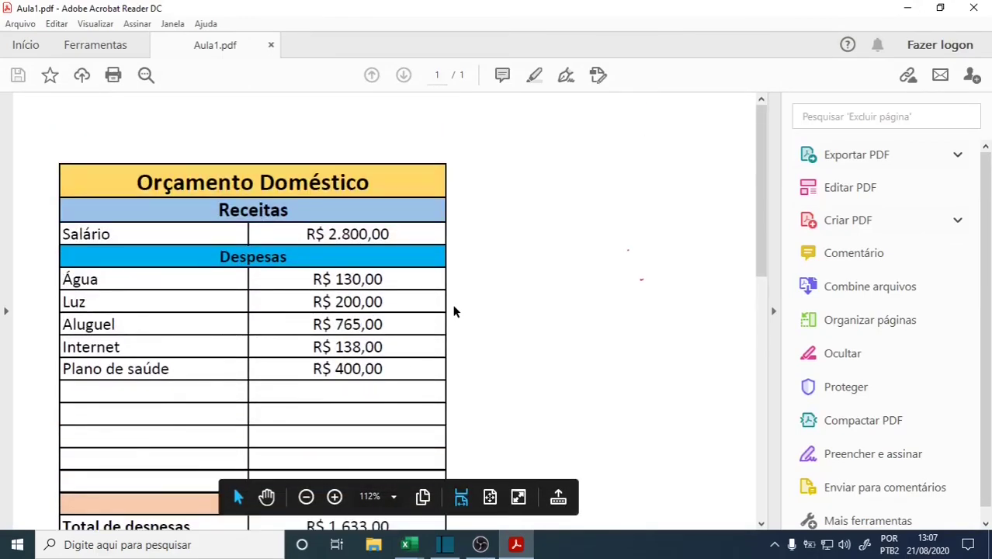
{"action": "scroll", "coordinate": [587, 275], "scroll_direction": "down", "scroll_amount": 4}
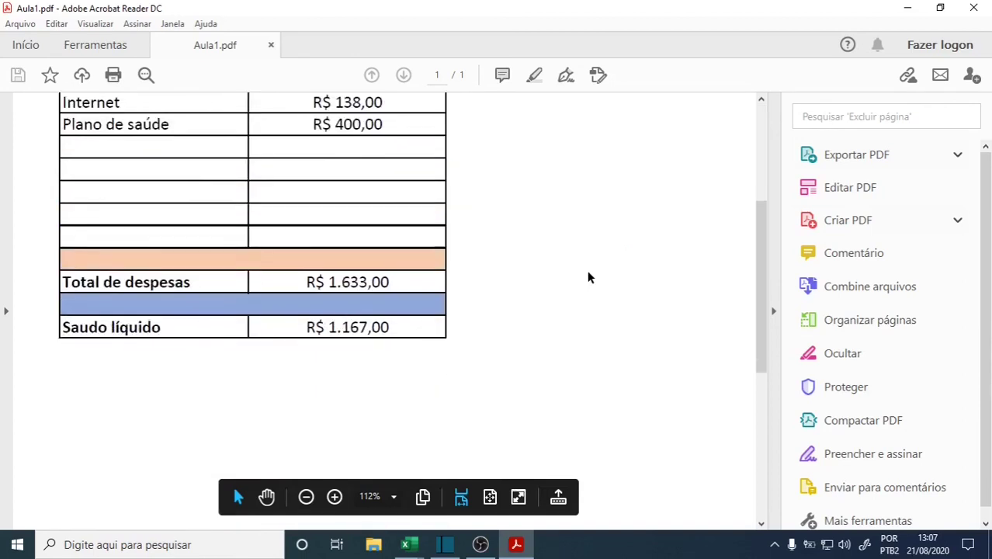
{"action": "left_click", "coordinate": [760, 194]}
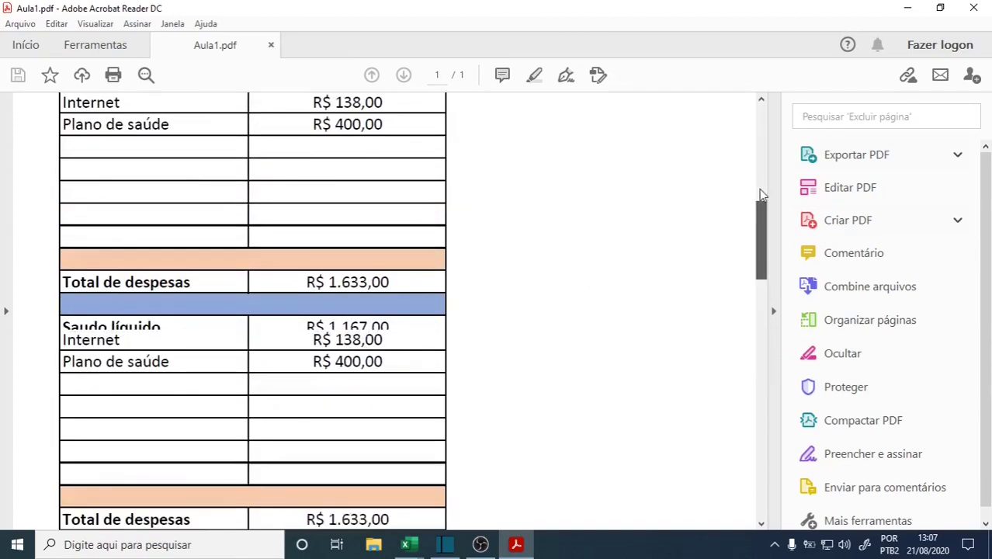
{"action": "left_click_drag", "start_coordinate": [760, 189], "coordinate": [765, 257]}
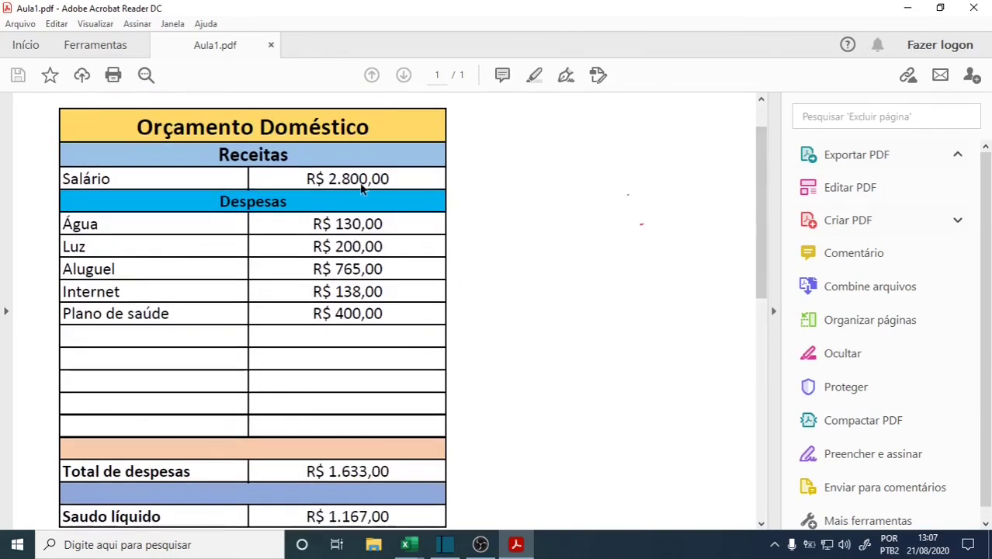
Step: Return to the Aula1 workbook in Excel and enlarge the sheet's zoom to 140%
{"action": "mouse_move", "coordinate": [407, 543]}
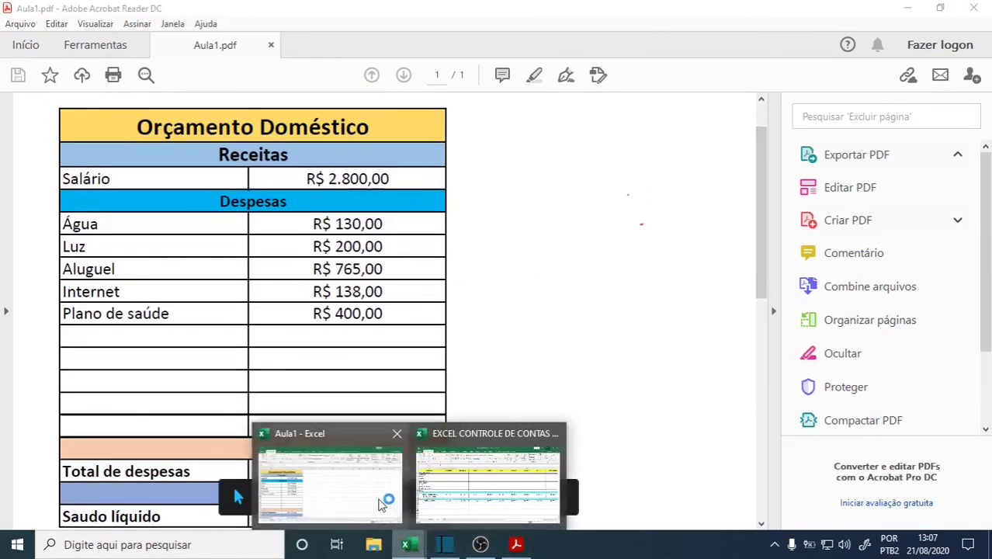
{"action": "left_click", "coordinate": [381, 505]}
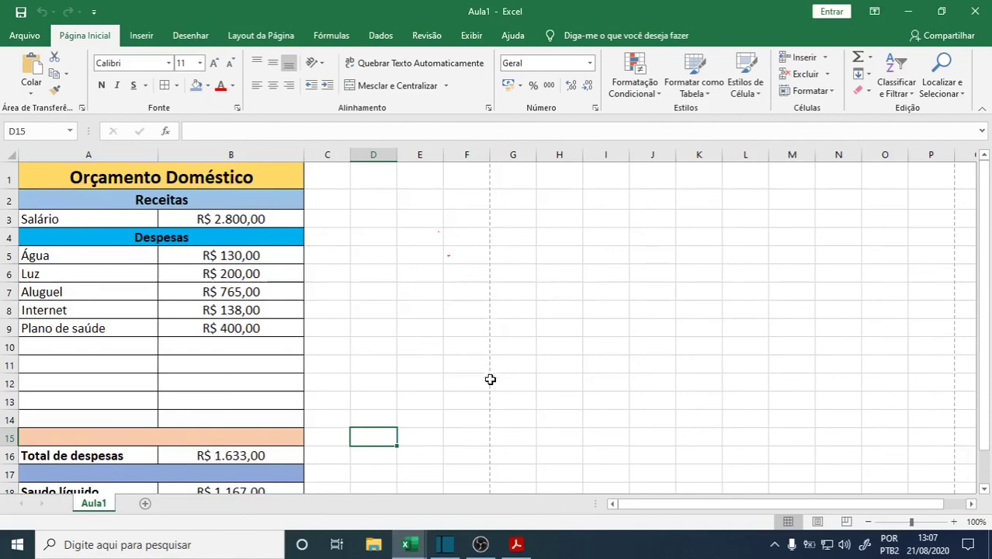
{"action": "left_click", "coordinate": [954, 521]}
{"action": "left_click", "coordinate": [954, 521]}
{"action": "left_click", "coordinate": [954, 522]}
{"action": "left_click", "coordinate": [954, 521]}
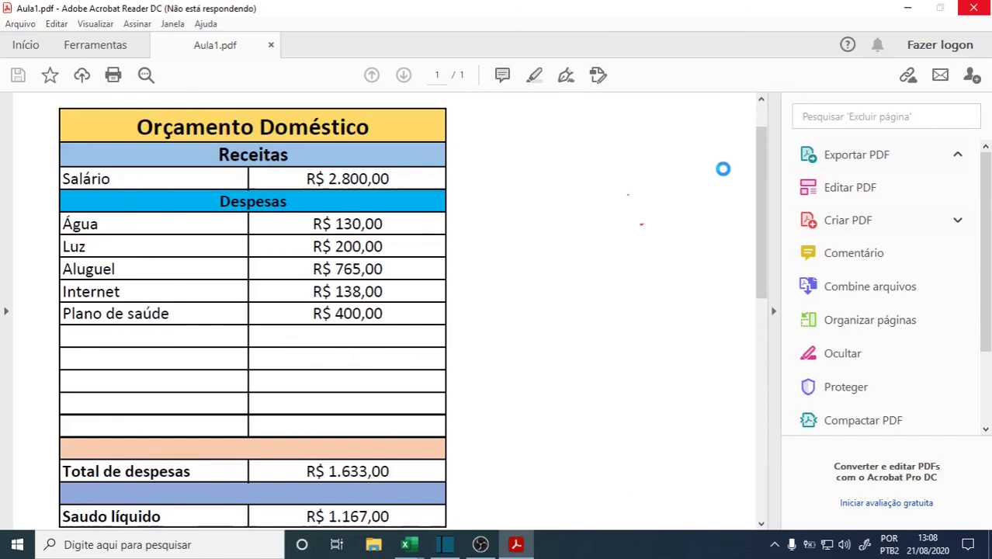
{"action": "mouse_move", "coordinate": [405, 541]}
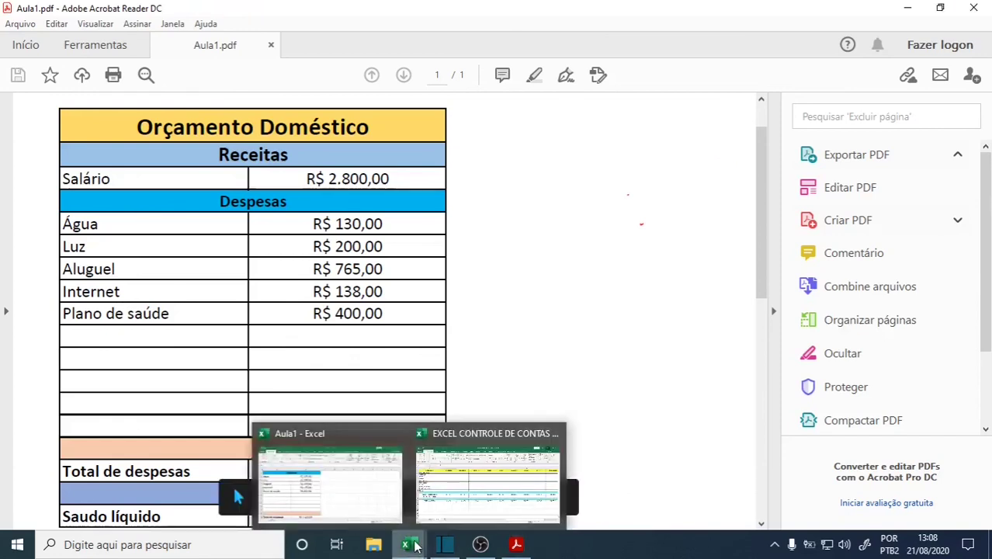
{"action": "left_click", "coordinate": [393, 498]}
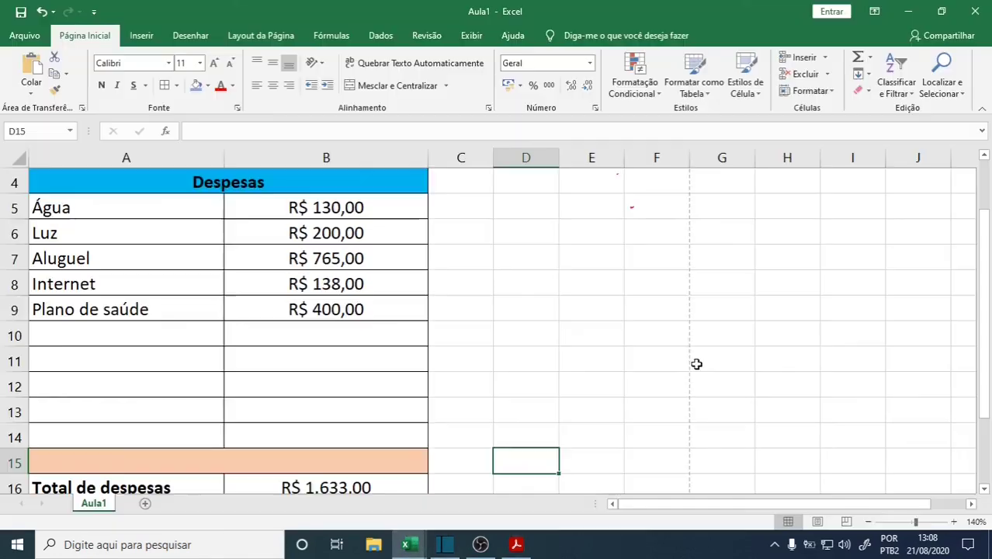